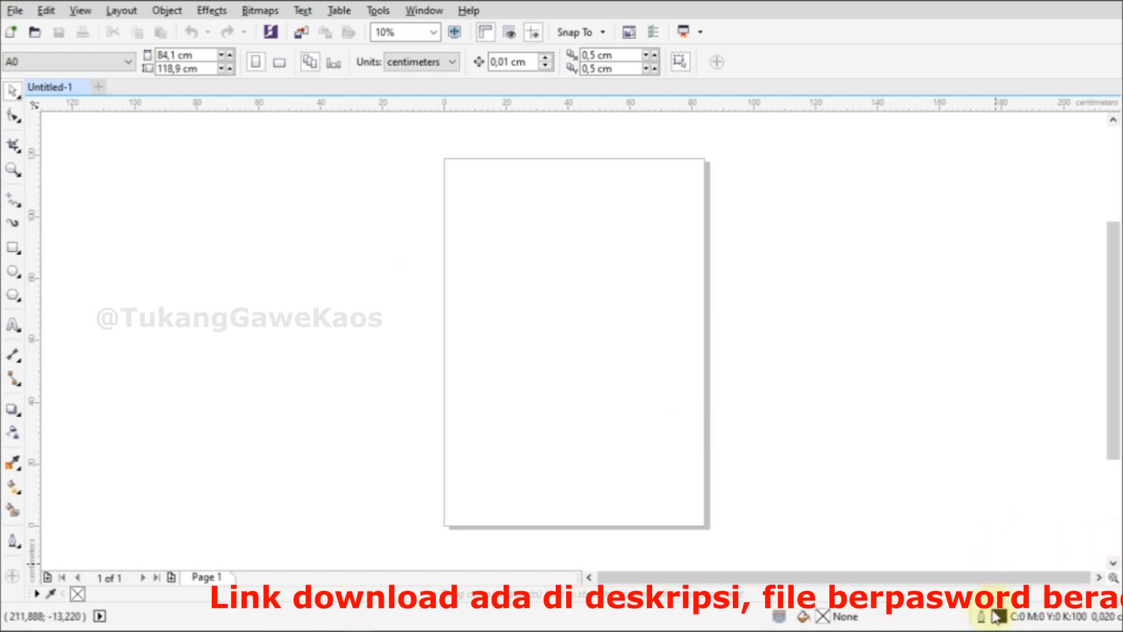
# - Set the default outline pen to 0.25 cm width, red colour, and behind fill
pyautogui.press('F12')
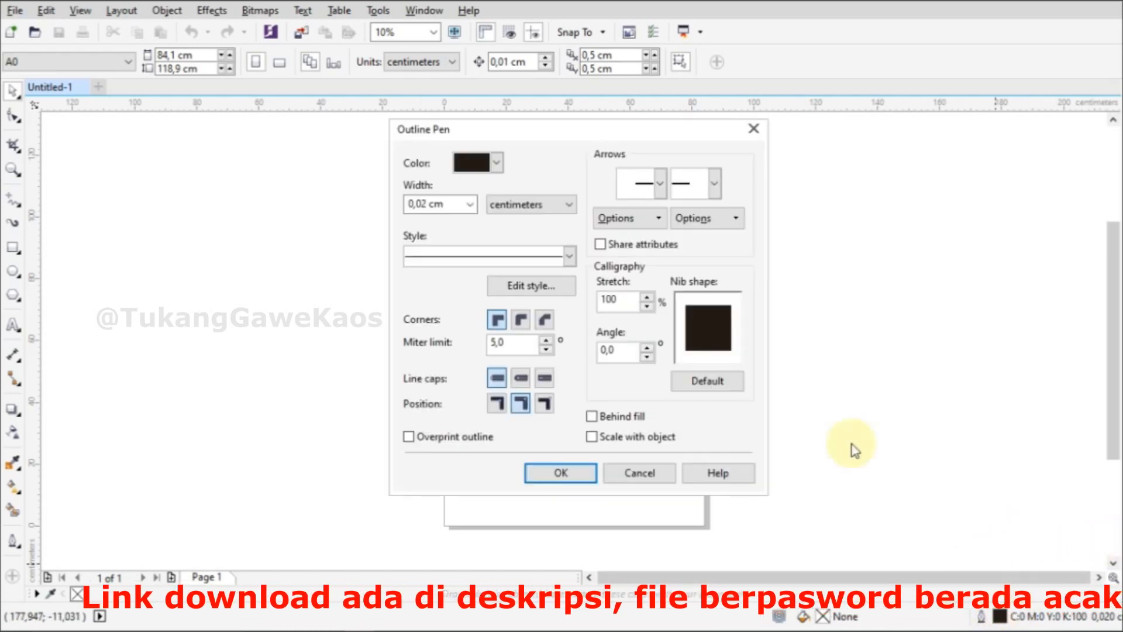
pyautogui.click(470, 204)
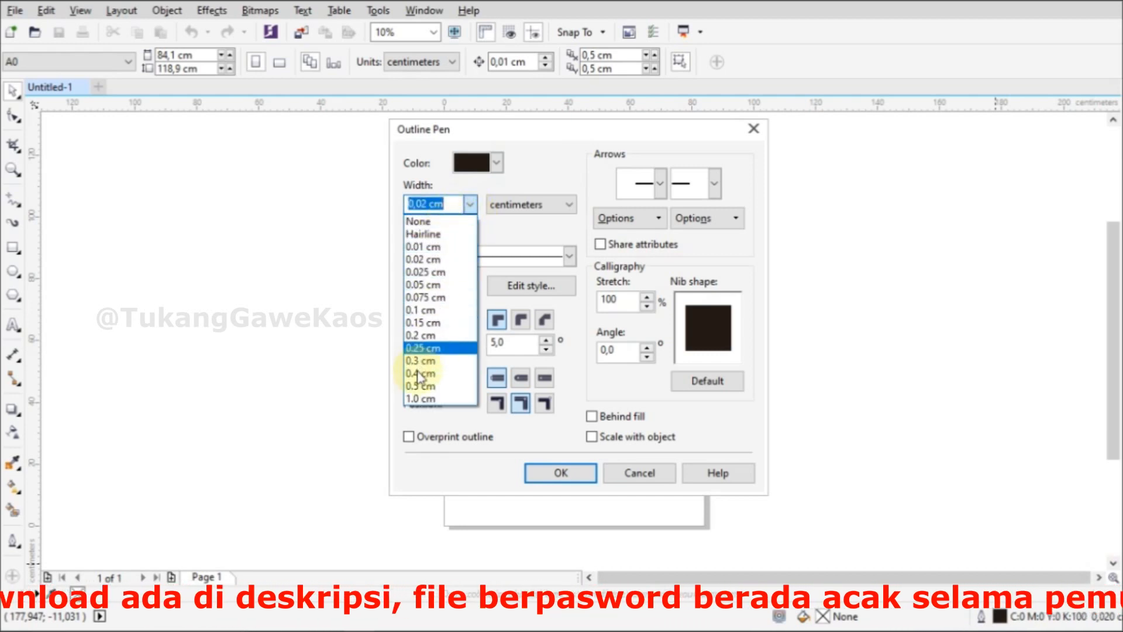
pyautogui.click(423, 348)
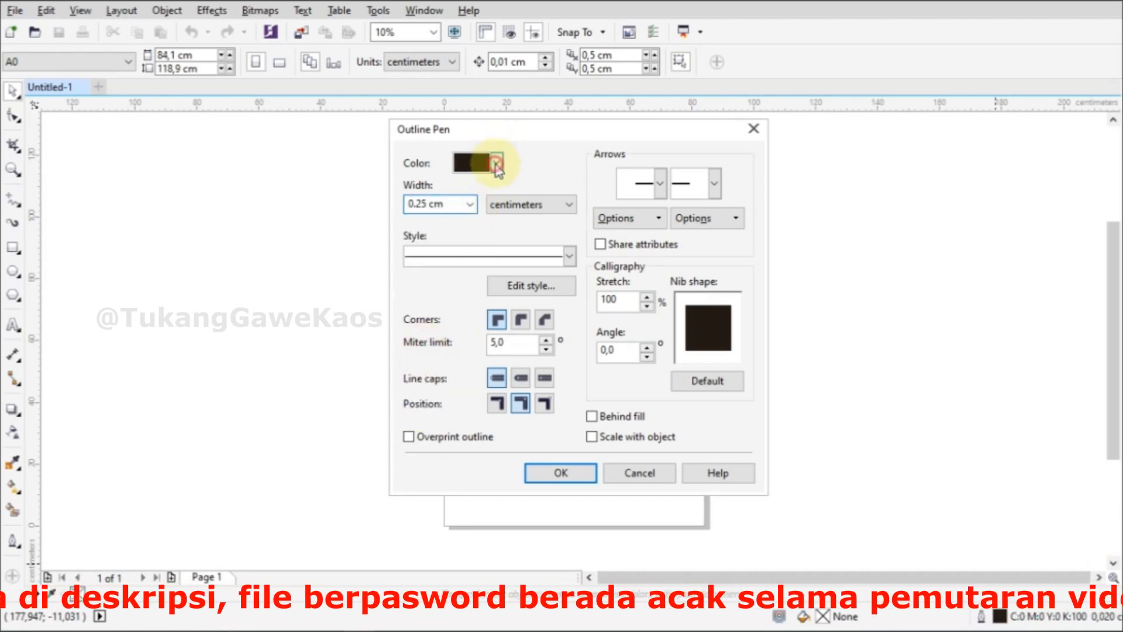
pyautogui.click(497, 164)
pyautogui.click(463, 293)
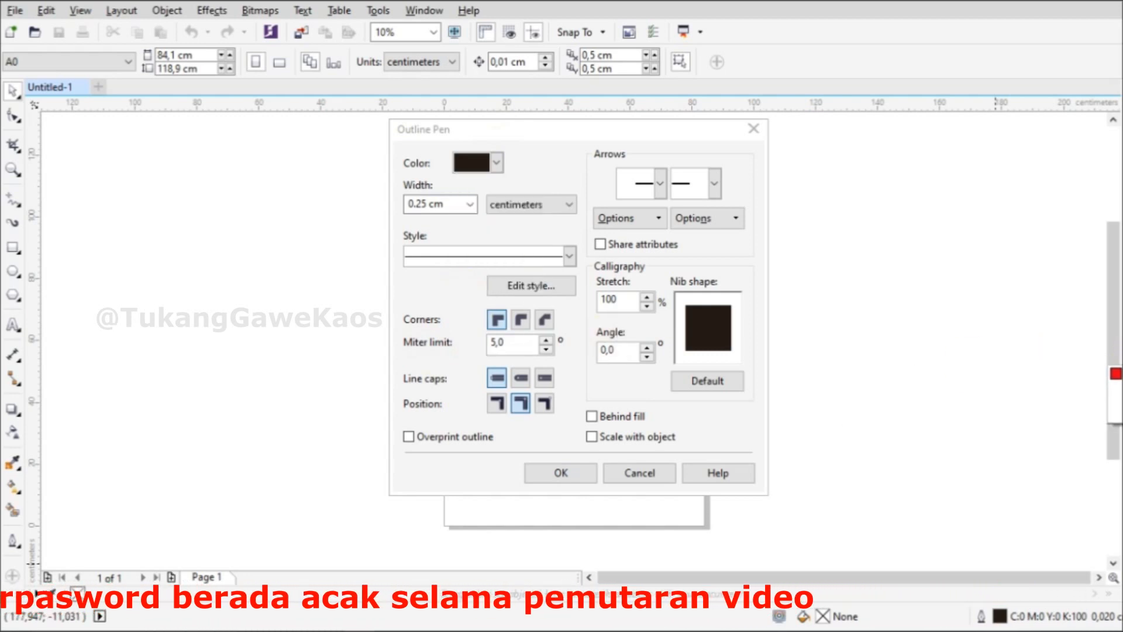
pyautogui.click(1116, 373)
pyautogui.click(591, 417)
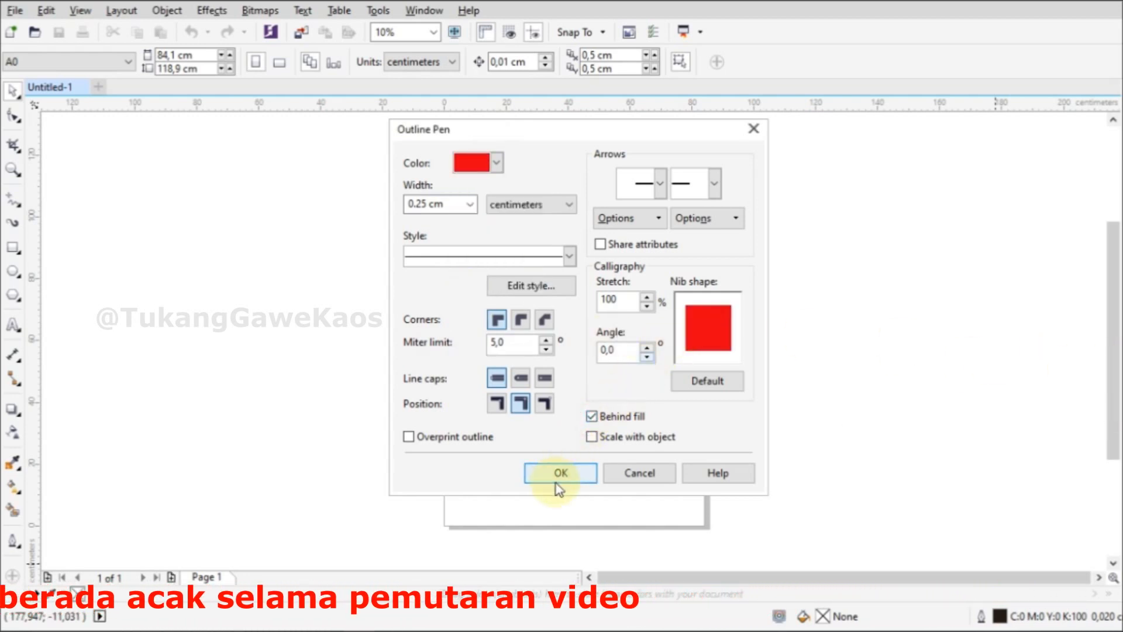
pyautogui.click(561, 474)
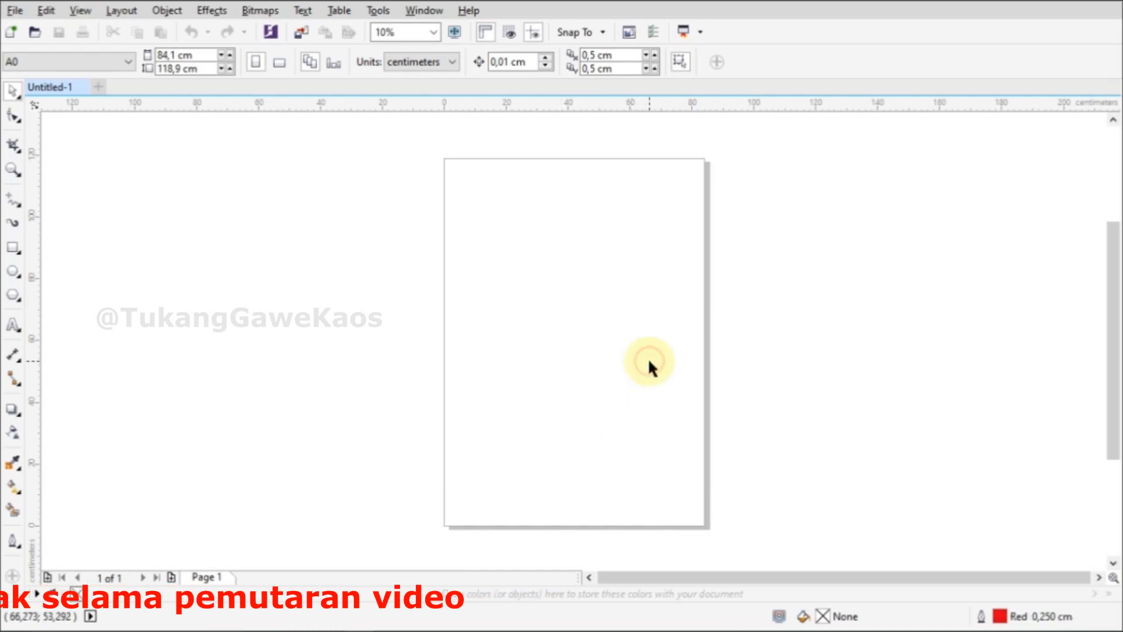
# - Draw a rectangle on the page and set its size to 31,25 cm wide by 53,5 cm high
pyautogui.click(13, 248)
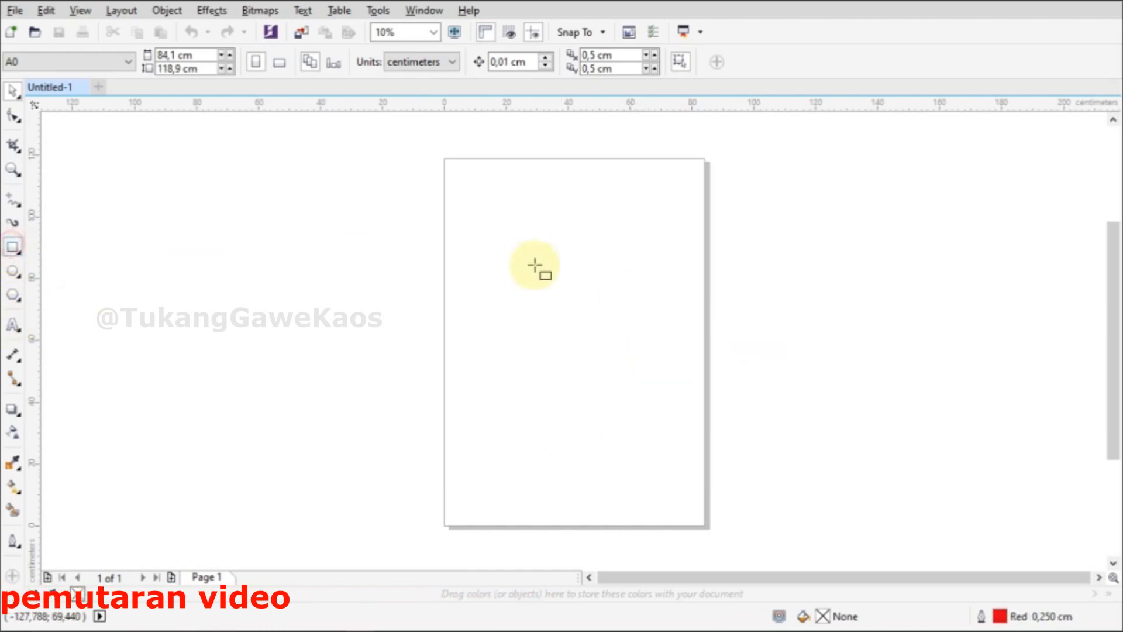
pyautogui.moveTo(489, 217); pyautogui.dragTo(682, 483)
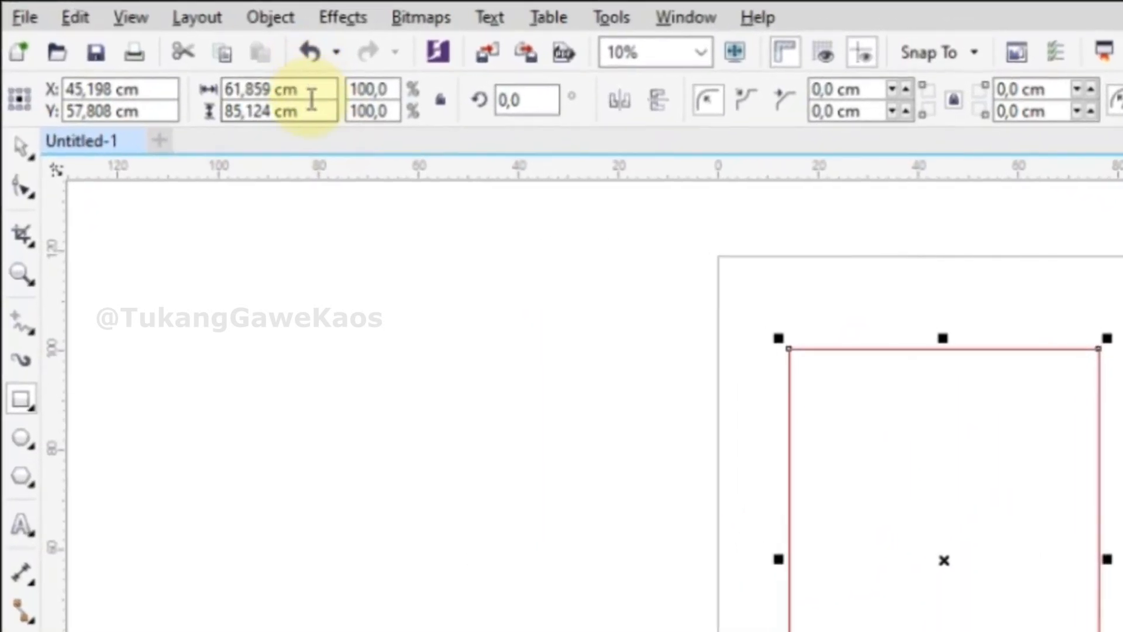
pyautogui.doubleClick(265, 75)
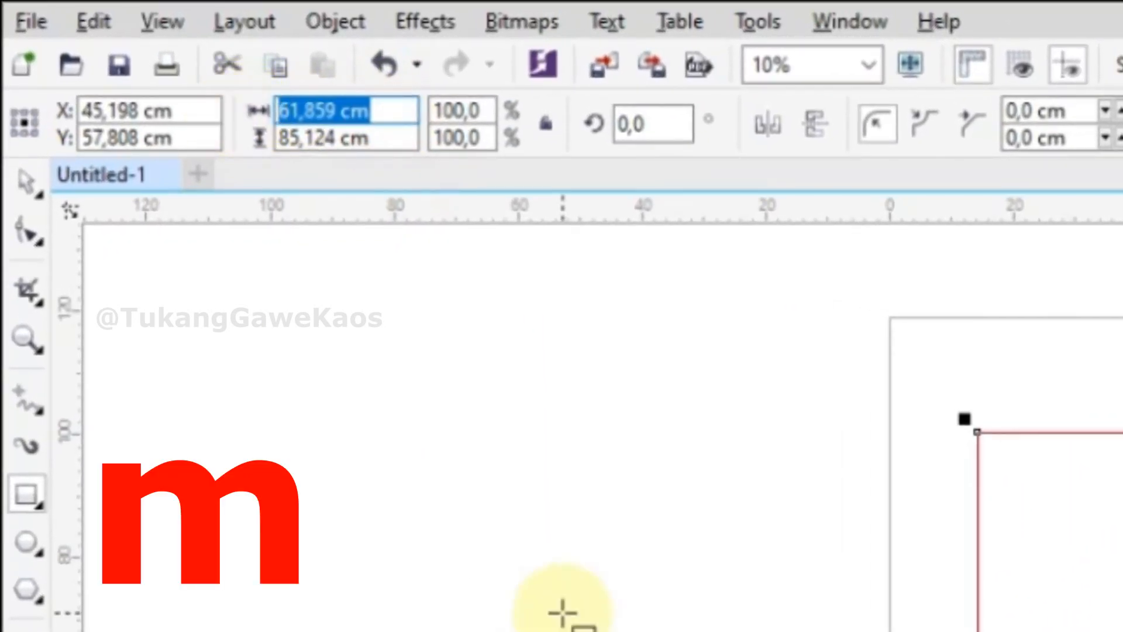
pyautogui.write('31')
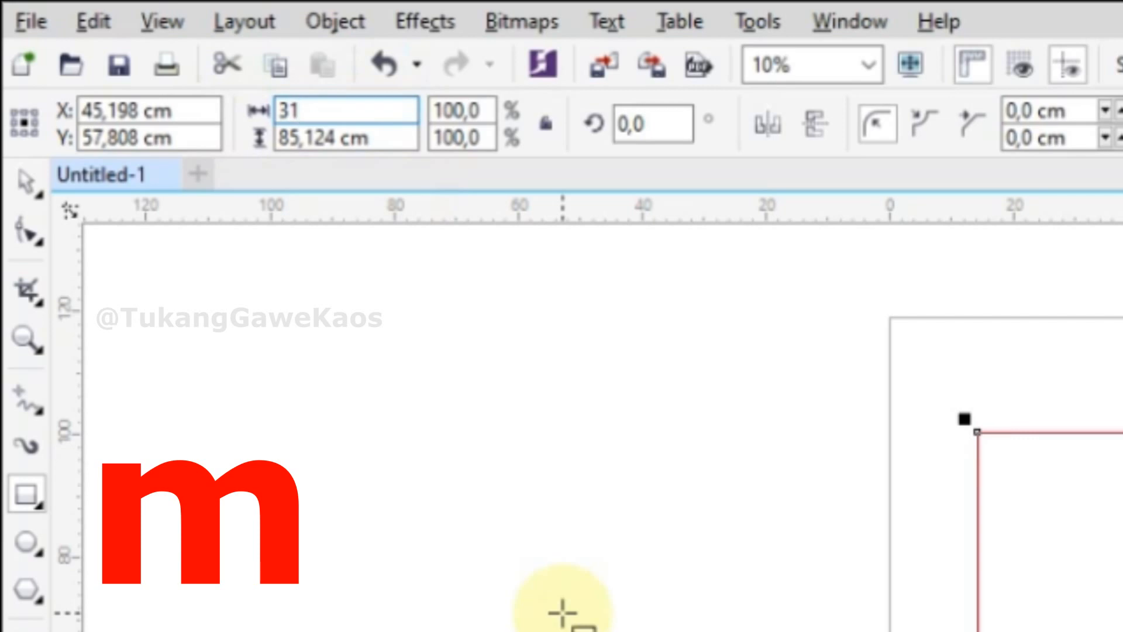
pyautogui.write(',')
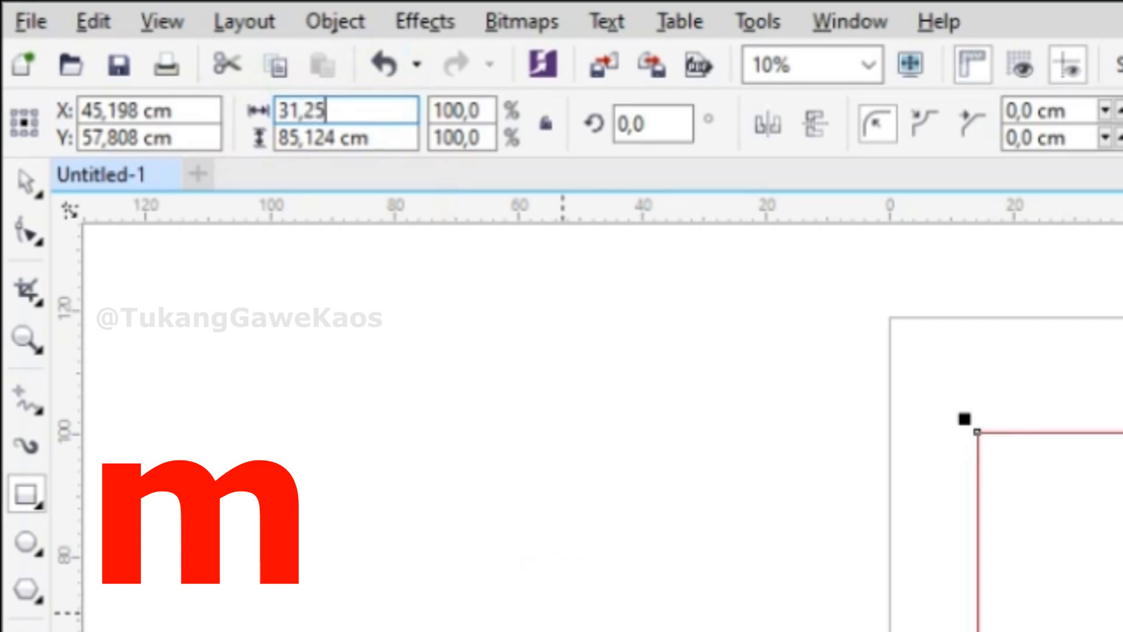
pyautogui.write('25')
pyautogui.press('Tab')
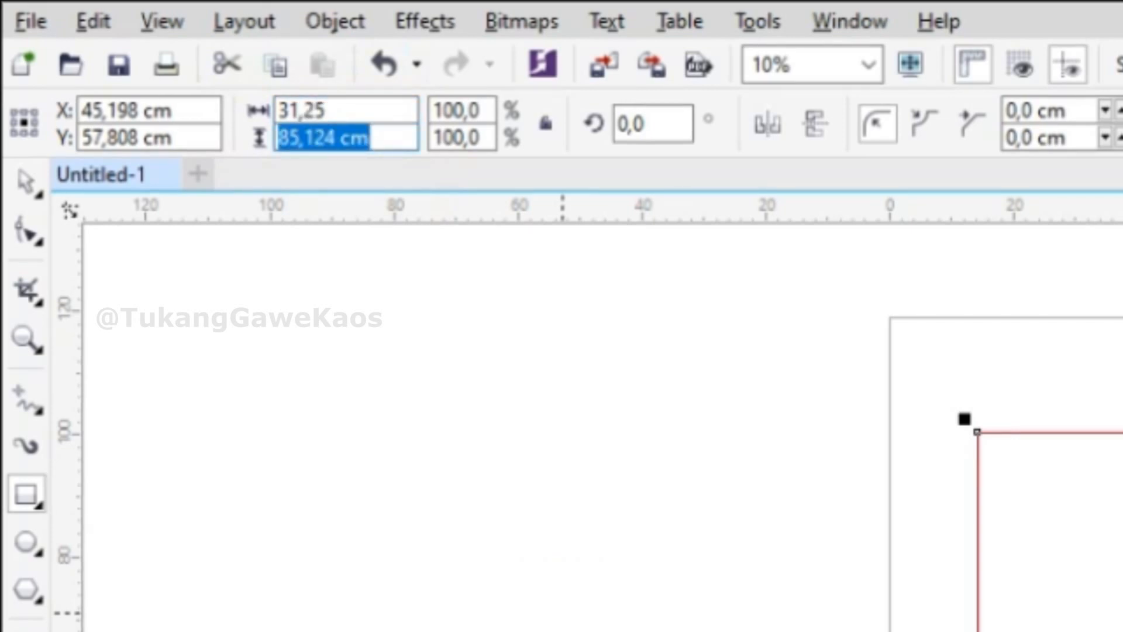
pyautogui.write('53,5')
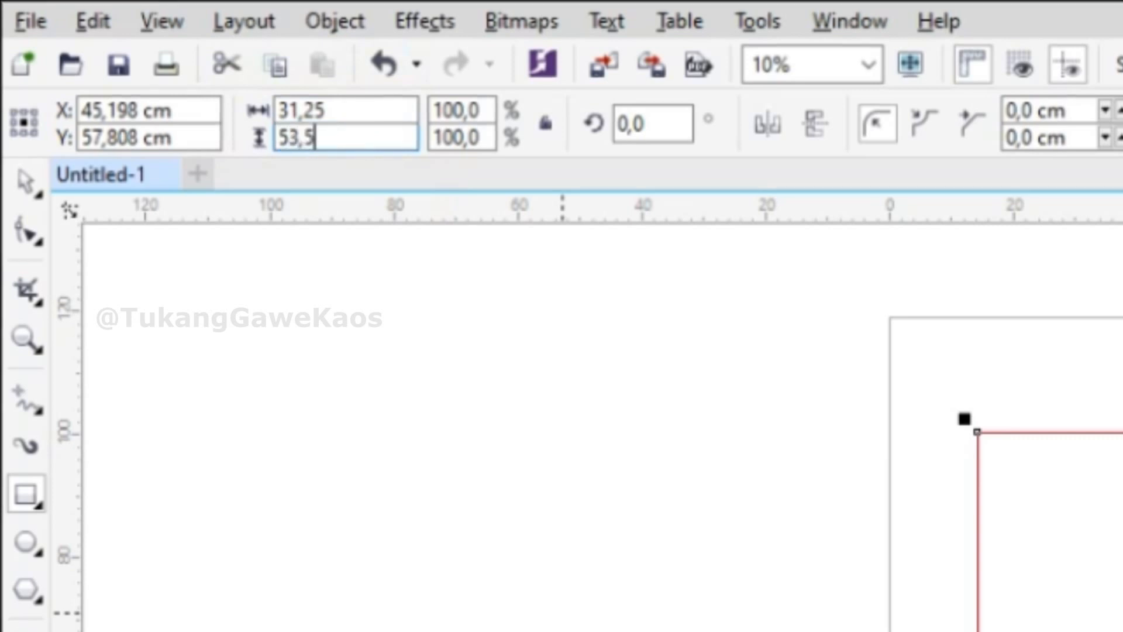
pyautogui.press('Return')
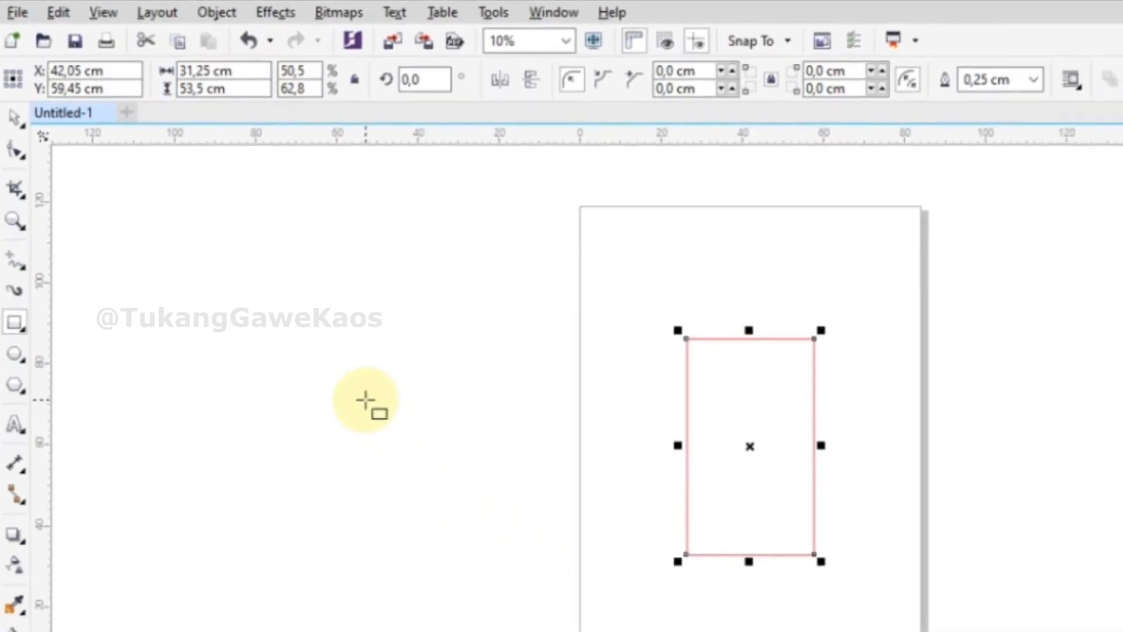
# - Place a copy of the rectangle beside the original and set the copy's width to 25,25 cm
pyautogui.scroll(2, 648, 348)
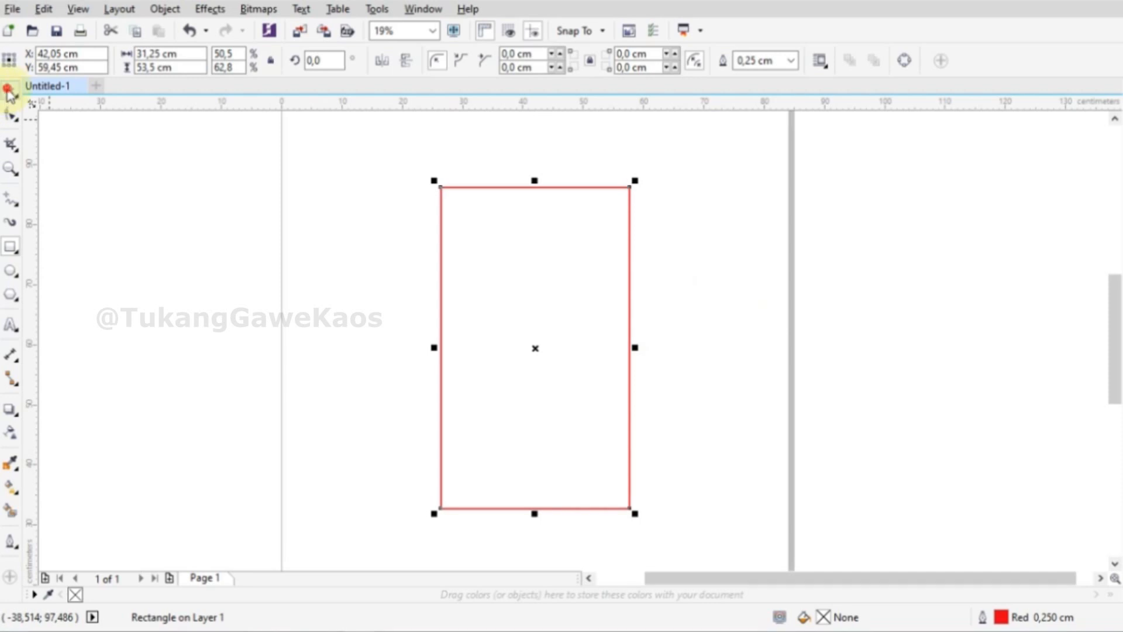
pyautogui.moveTo(541, 346); pyautogui.dragTo(275, 346)
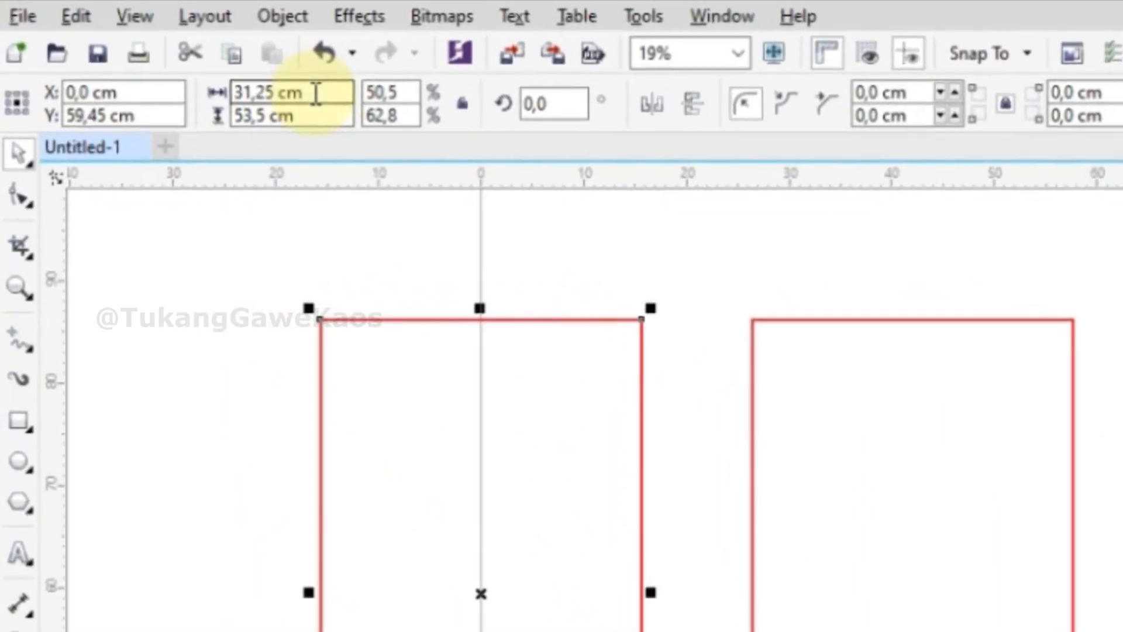
pyautogui.click(319, 93)
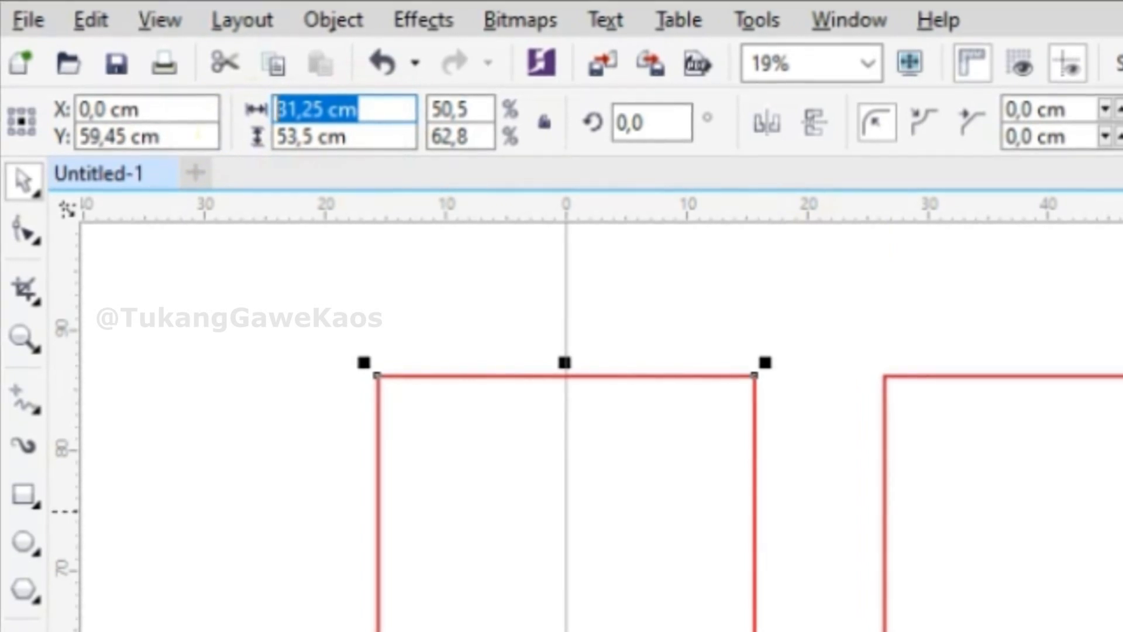
pyautogui.write('25,25')
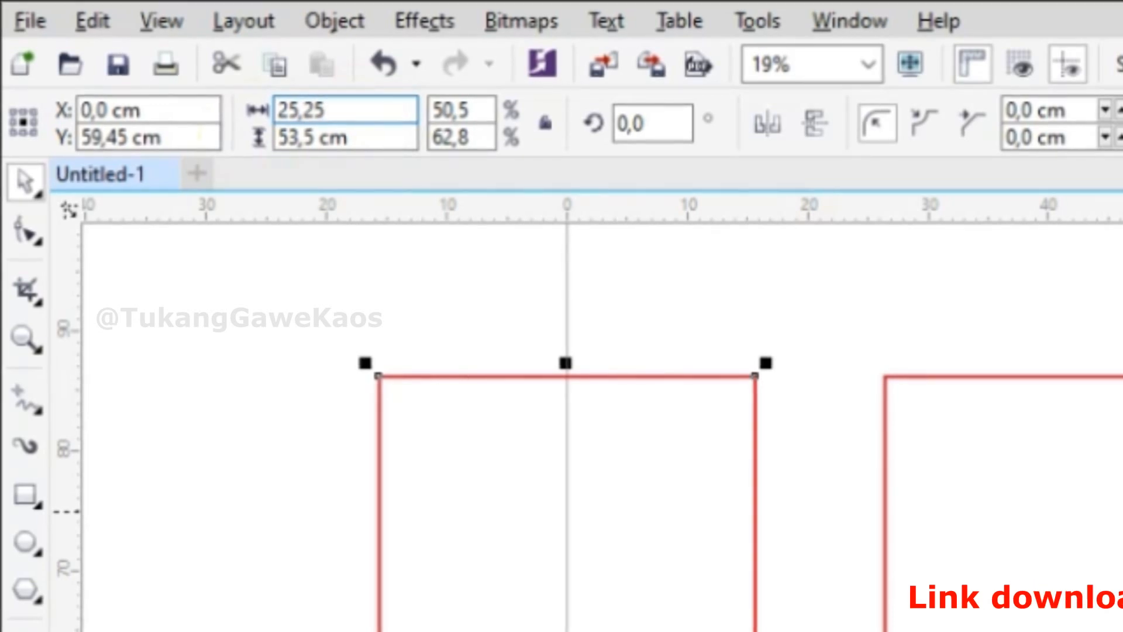
pyautogui.press('Return')
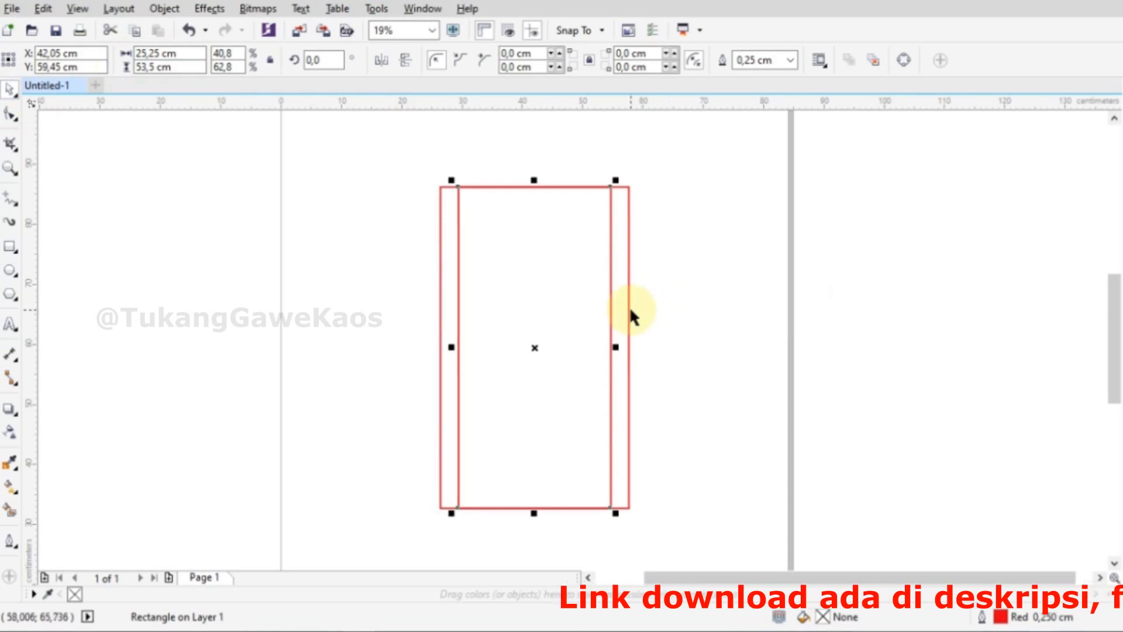
# - Align the narrower rectangle to the left edge of the large rectangle
pyautogui.keyDown('shift'); pyautogui.click(630, 307); pyautogui.keyUp('shift')
pyautogui.press('l')
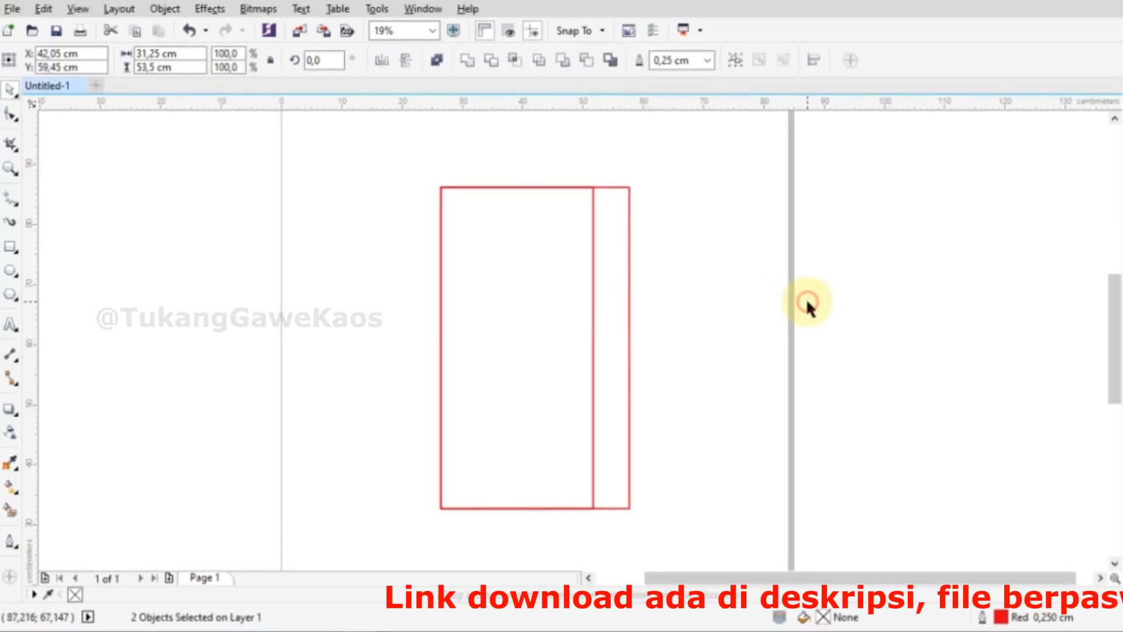
pyautogui.click(807, 304)
# - Place another copy of the large rectangle beside it and set the copy's height to 20 cm
pyautogui.click(628, 335)
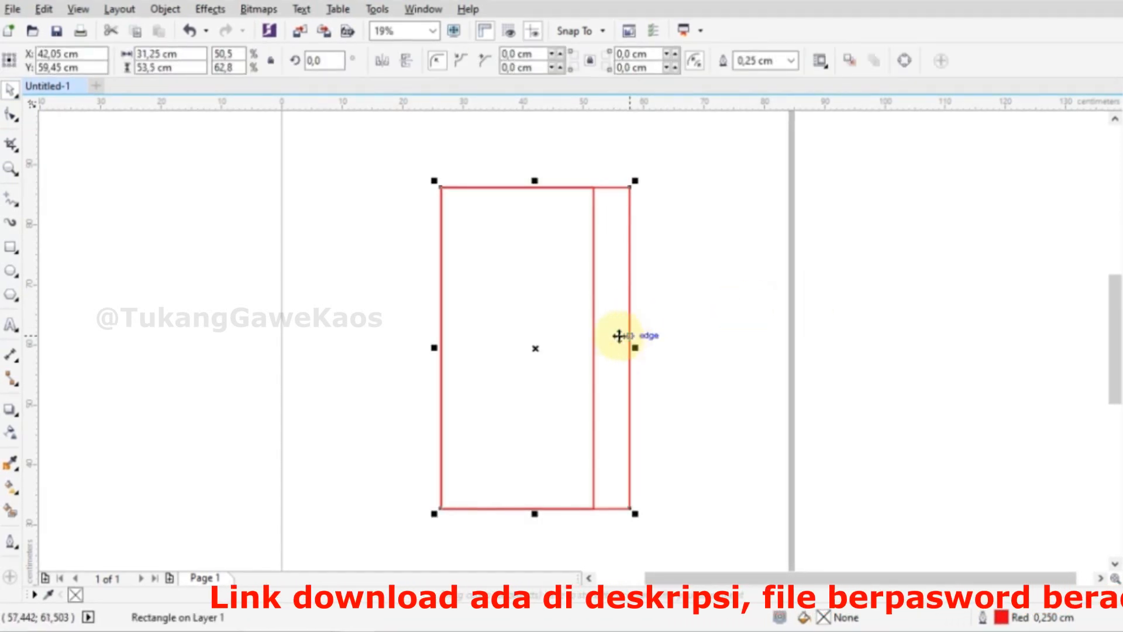
pyautogui.moveTo(619, 335); pyautogui.dragTo(343, 334)
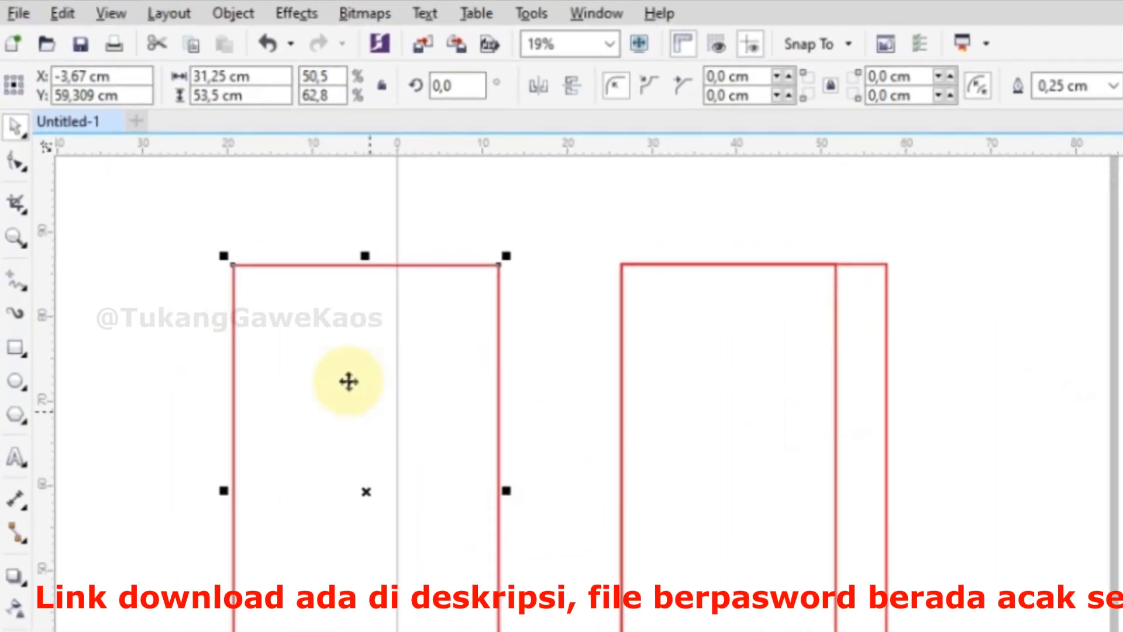
pyautogui.click(269, 116)
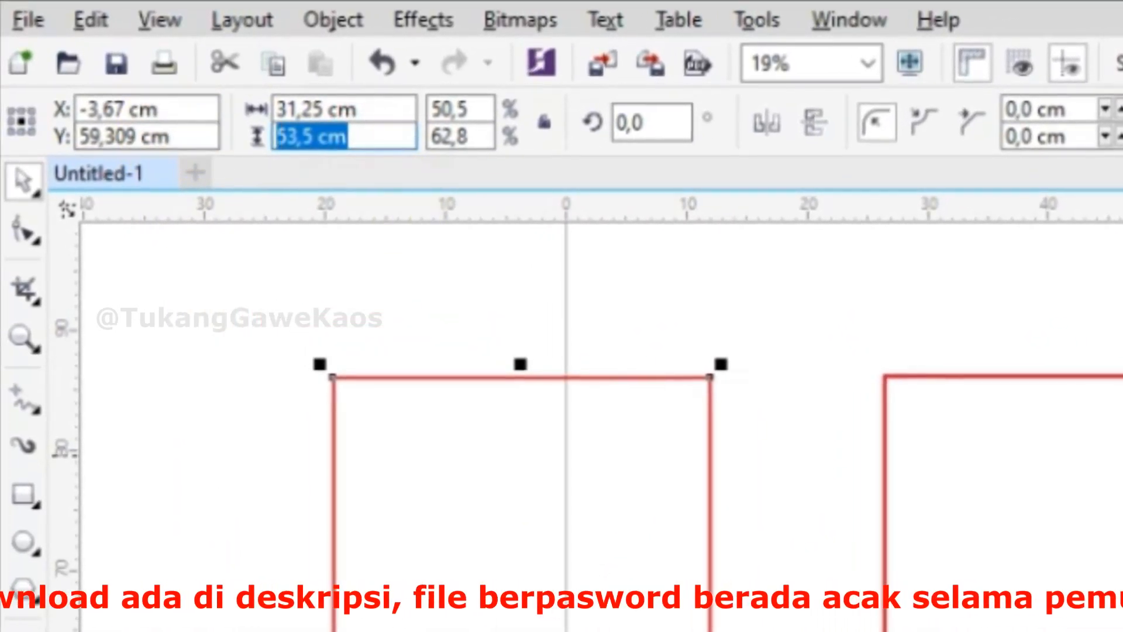
pyautogui.write('20')
pyautogui.press('Return')
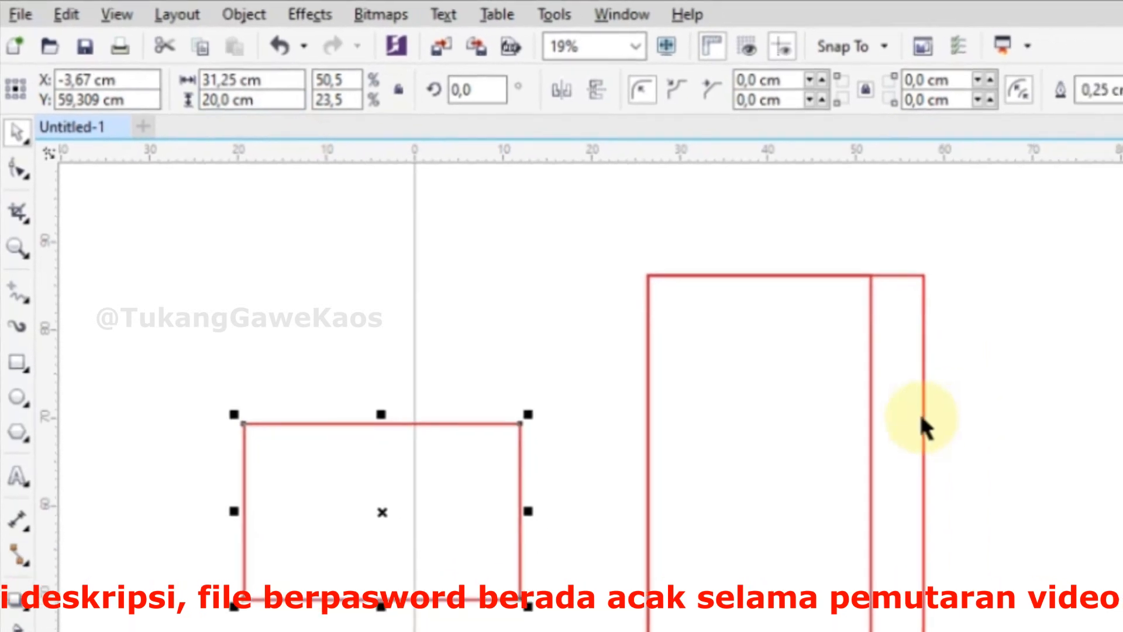
# - Align the 20 cm high rectangle to the large rectangle's bottom edge, centred horizontally on it
pyautogui.keyDown('shift'); pyautogui.click(924, 430); pyautogui.keyUp('shift')
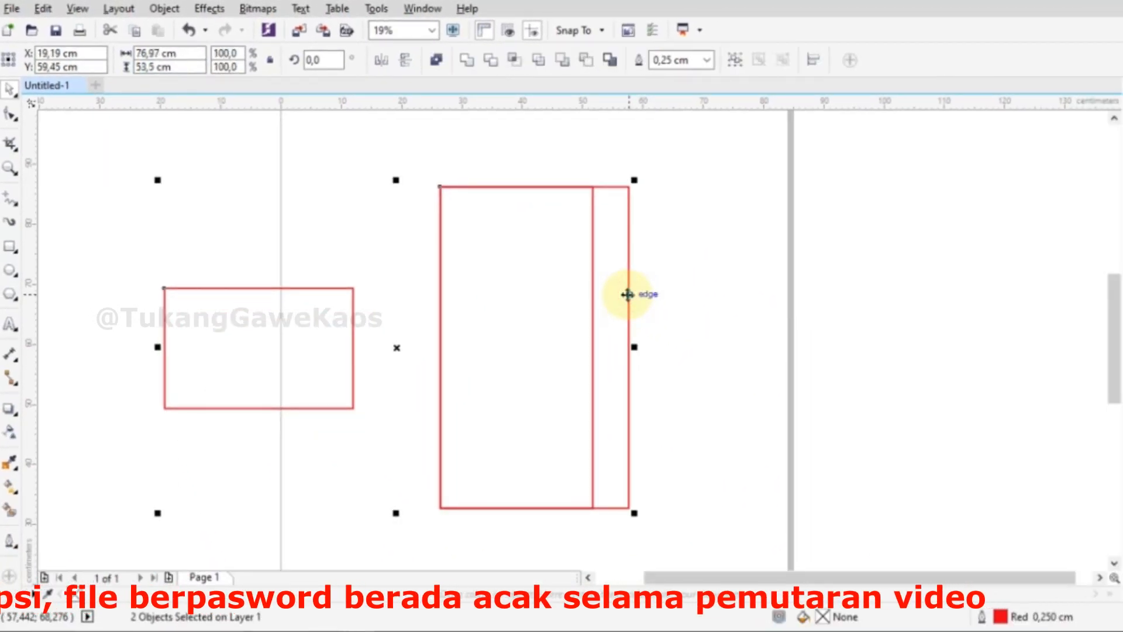
pyautogui.press('t')
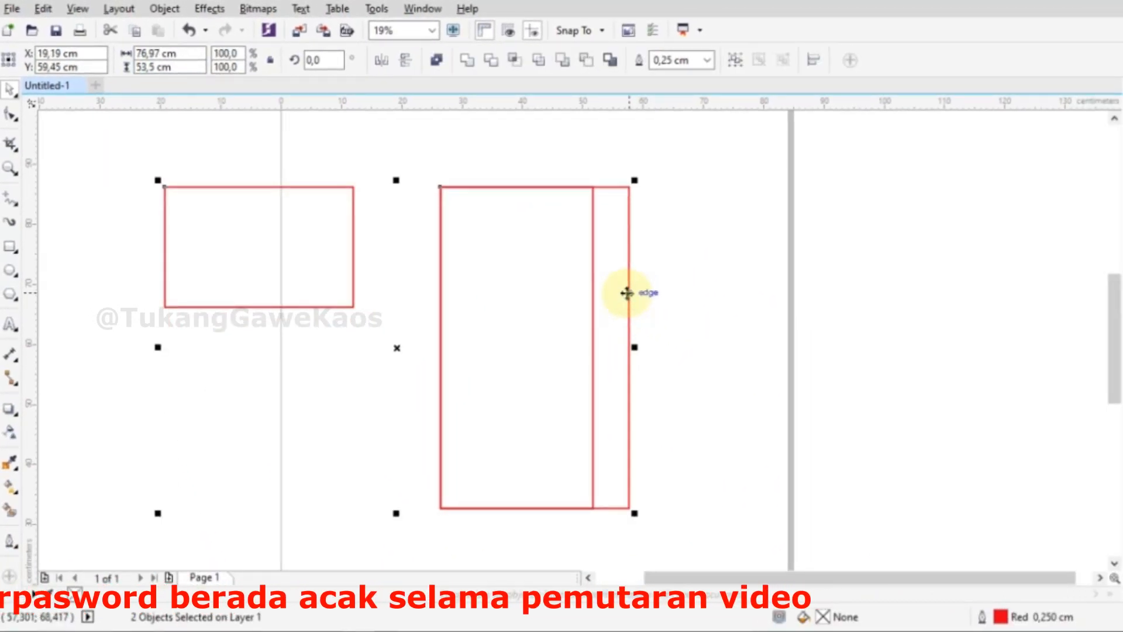
pyautogui.press('c')
pyautogui.press('e')
pyautogui.press('b')
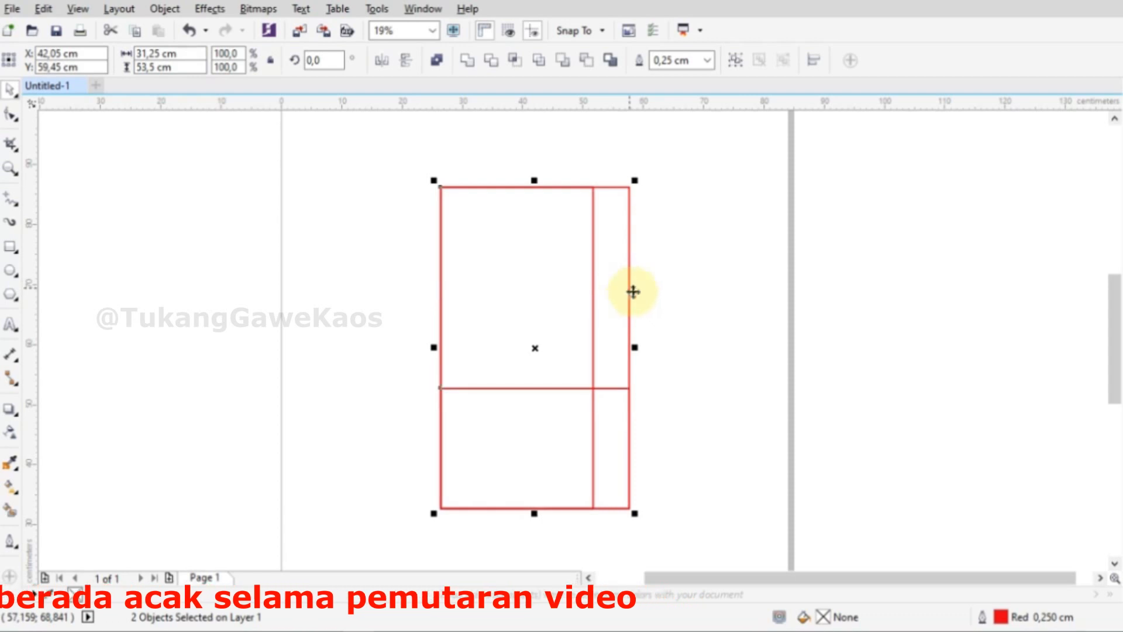
pyautogui.click(740, 351)
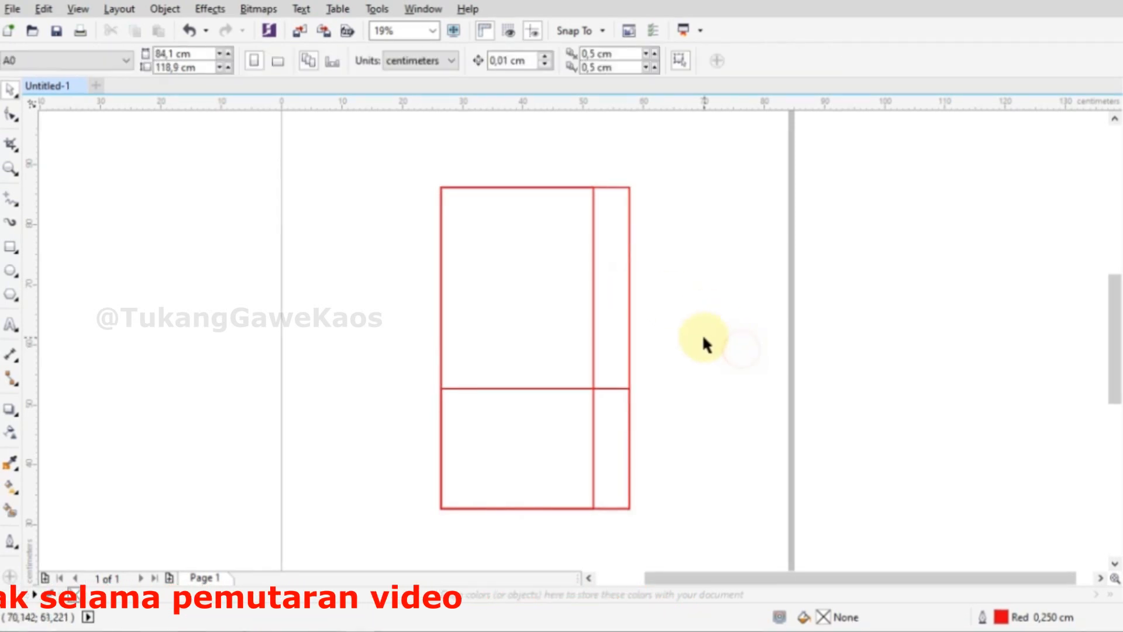
# - Draw a full-width rectangle over the lower part of the large rectangle and set its height to 2,5 cm
pyautogui.click(9, 250)
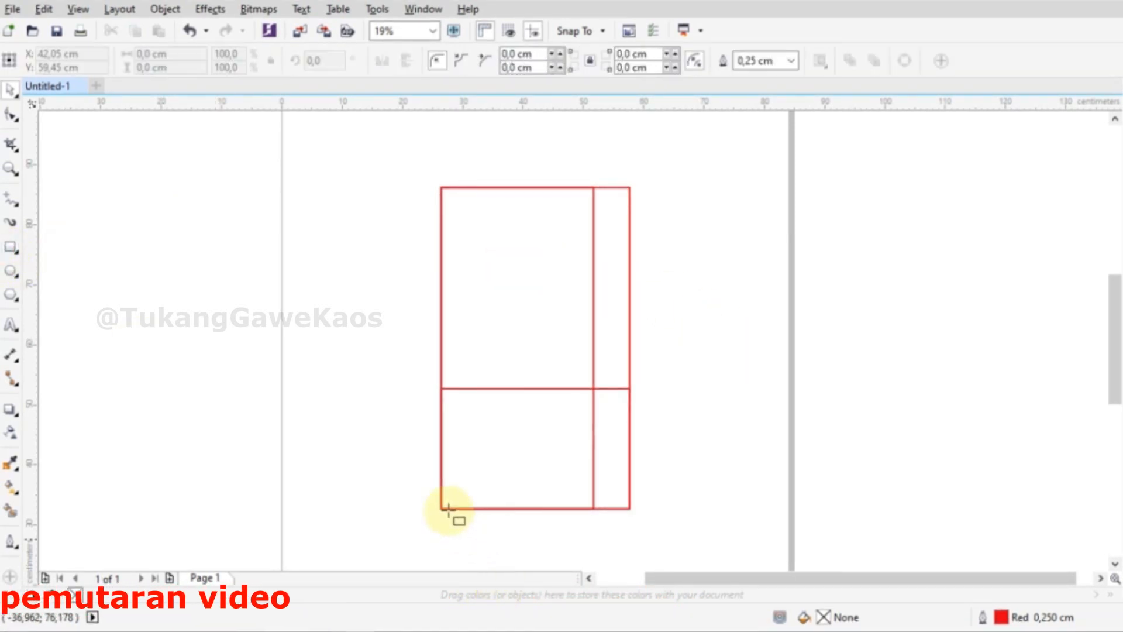
pyautogui.moveTo(440, 508); pyautogui.dragTo(627, 449)
pyautogui.click(286, 99)
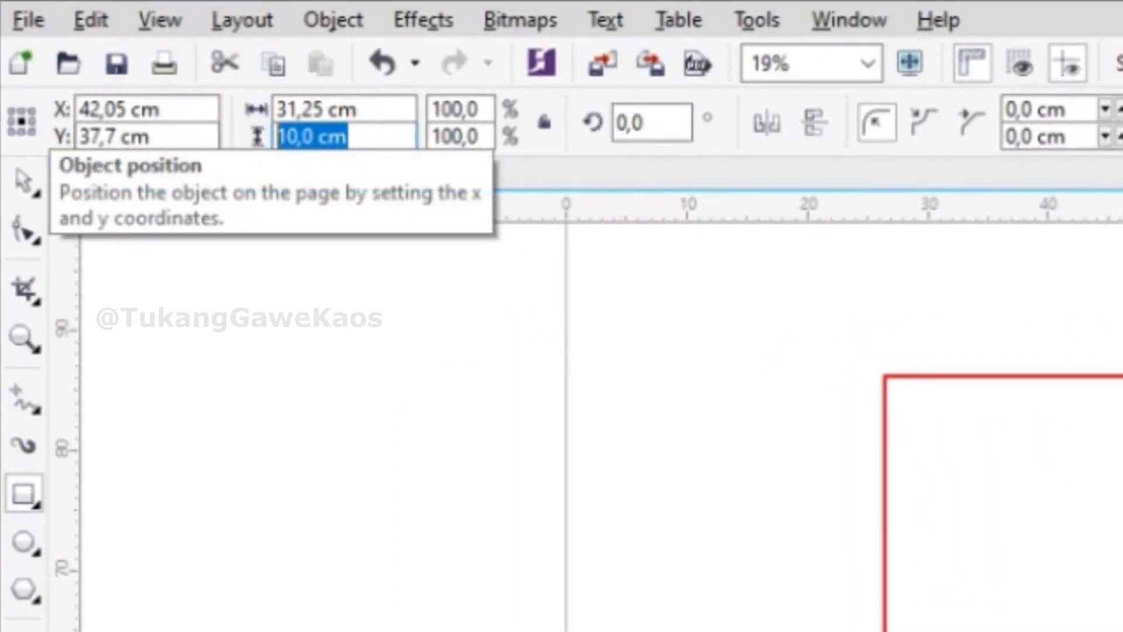
pyautogui.write('2,5')
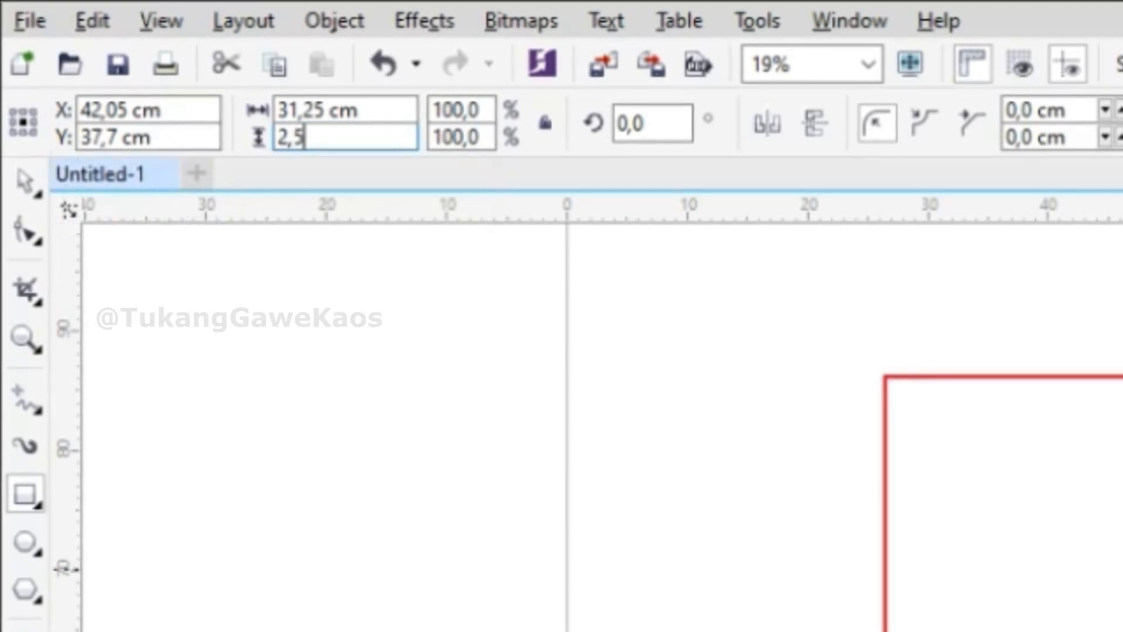
pyautogui.press('Return')
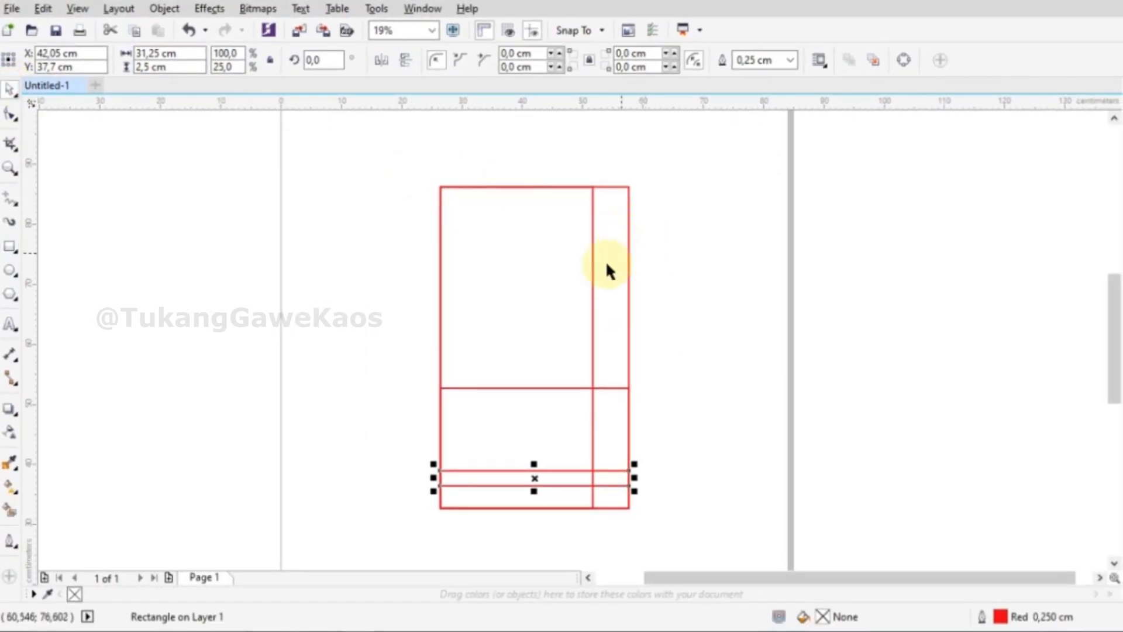
# - Align the 2,5 cm high strip to the bottom edge of the large rectangle
pyautogui.keyDown('shift'); pyautogui.click(606, 264); pyautogui.keyUp('shift')
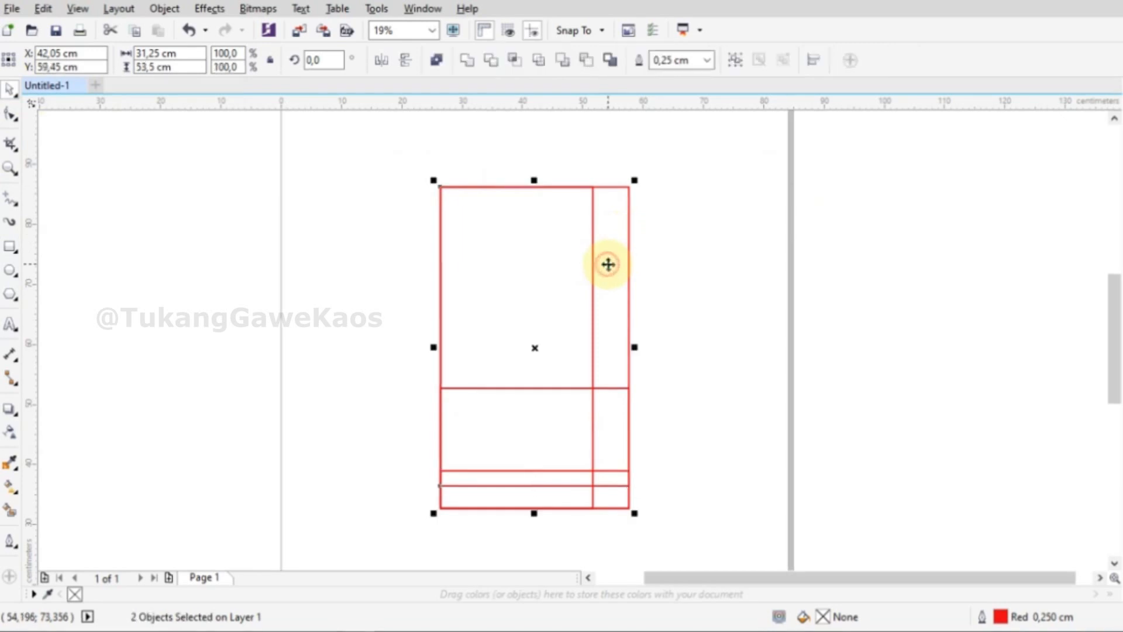
pyautogui.press('b')
# - Set the bottom strip's width to 27,25 cm and align it to the large rectangle's left edge
pyautogui.click(540, 501)
pyautogui.click(544, 495)
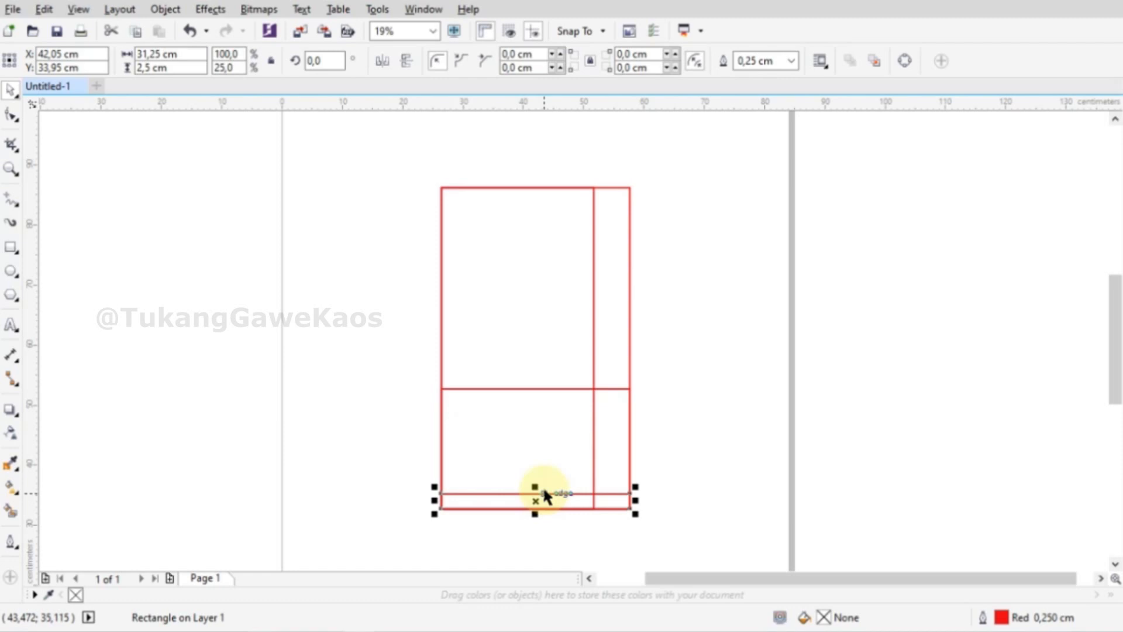
pyautogui.click(190, 53)
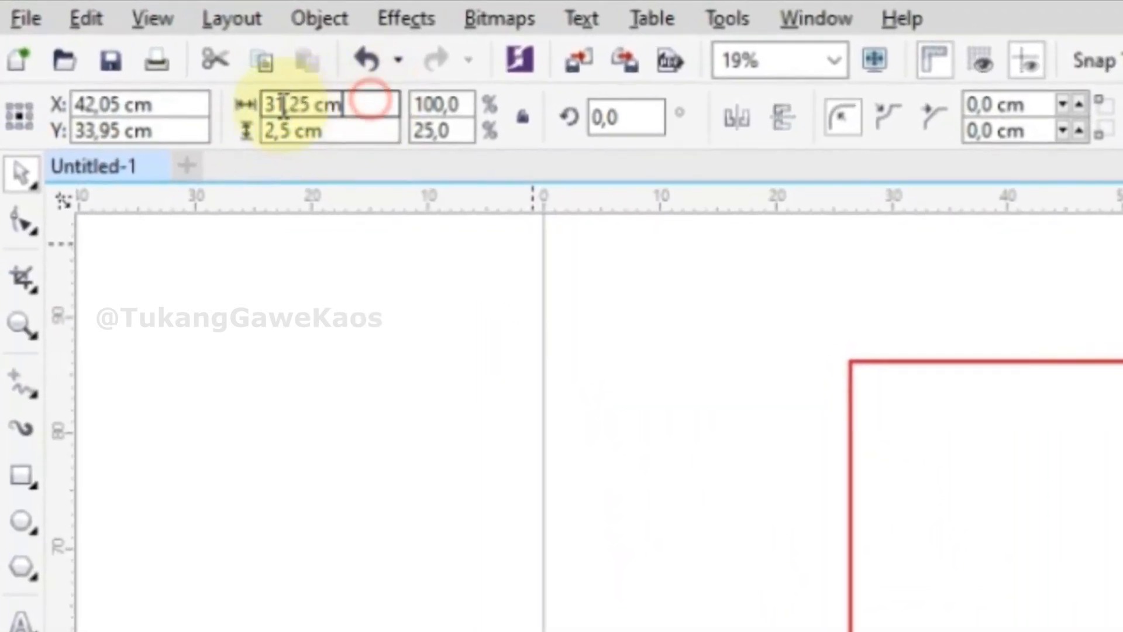
pyautogui.doubleClick(282, 106)
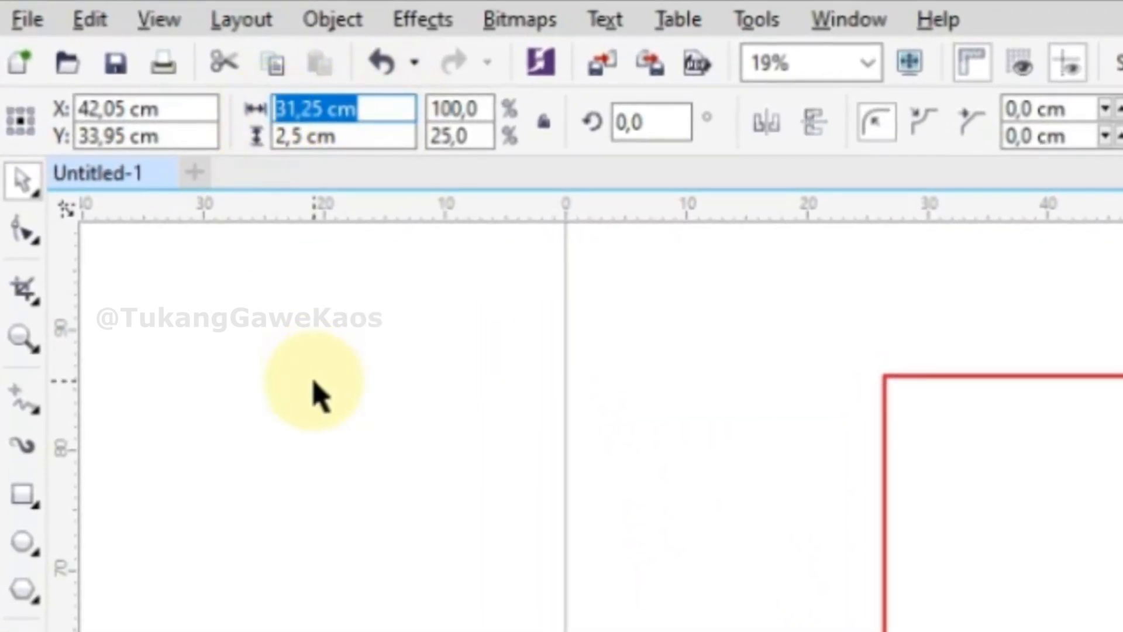
pyautogui.write('27,')
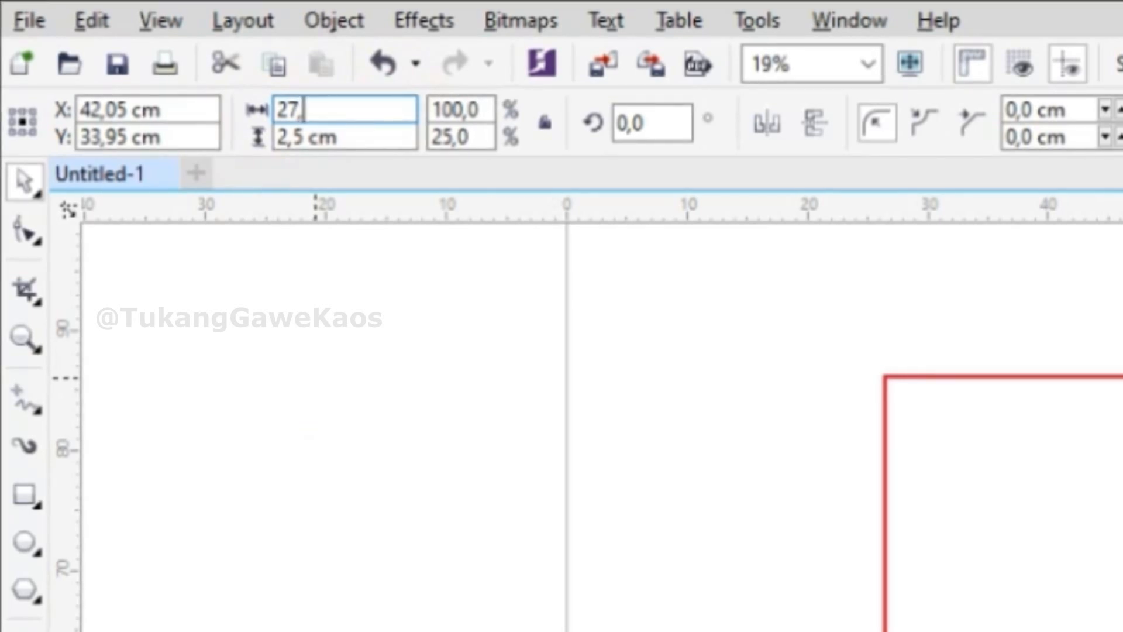
pyautogui.write('25')
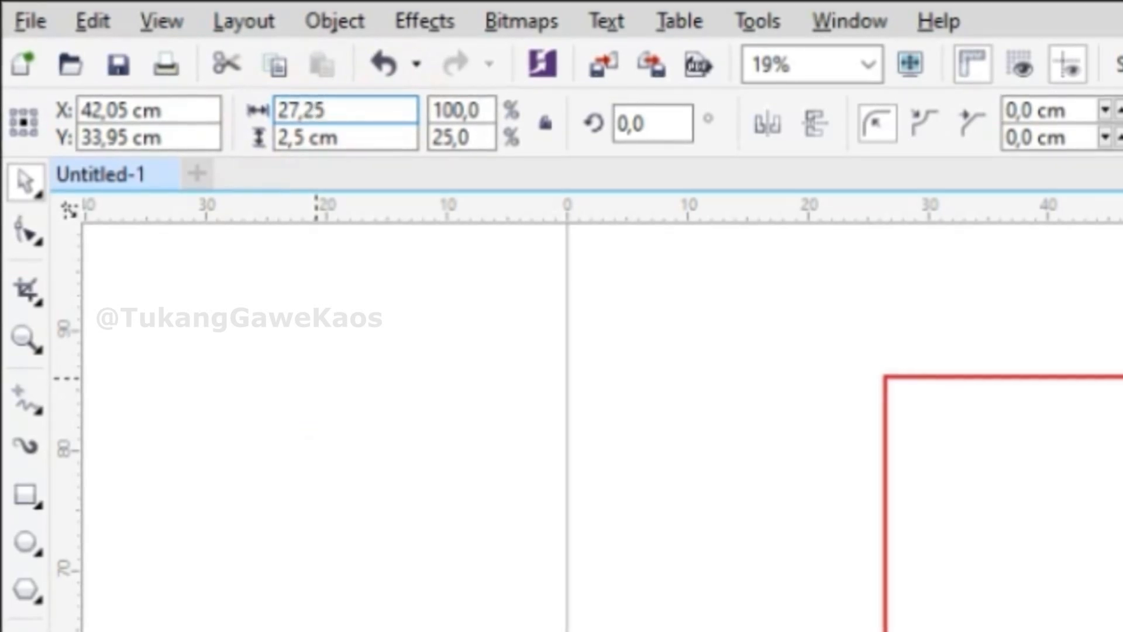
pyautogui.press('Return')
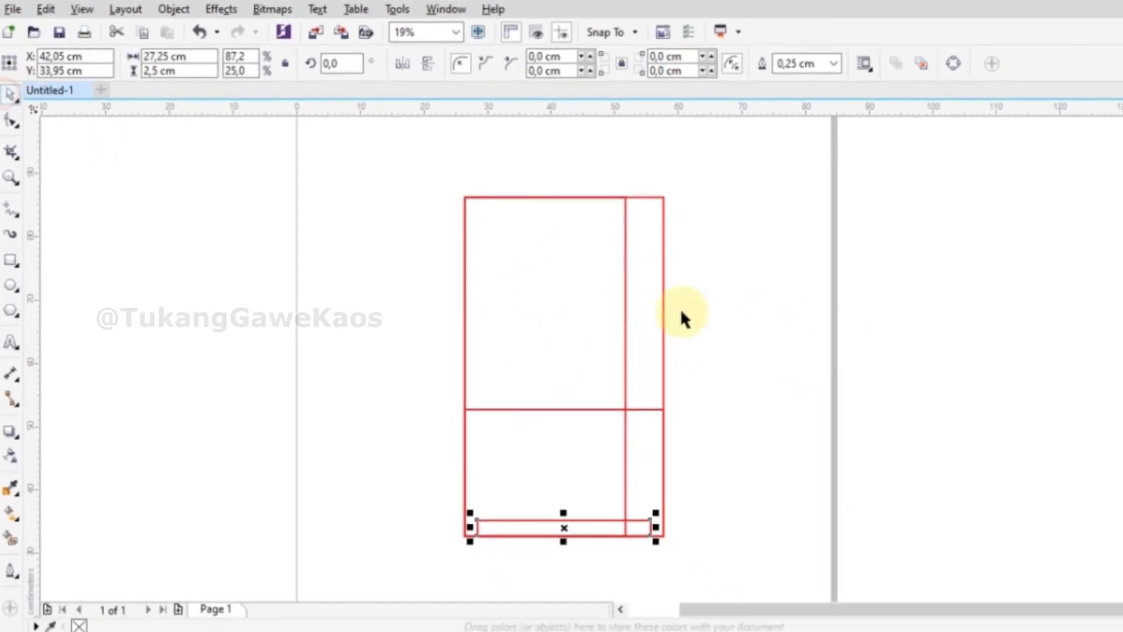
pyautogui.keyDown('shift'); pyautogui.click(826, 426); pyautogui.keyUp('shift')
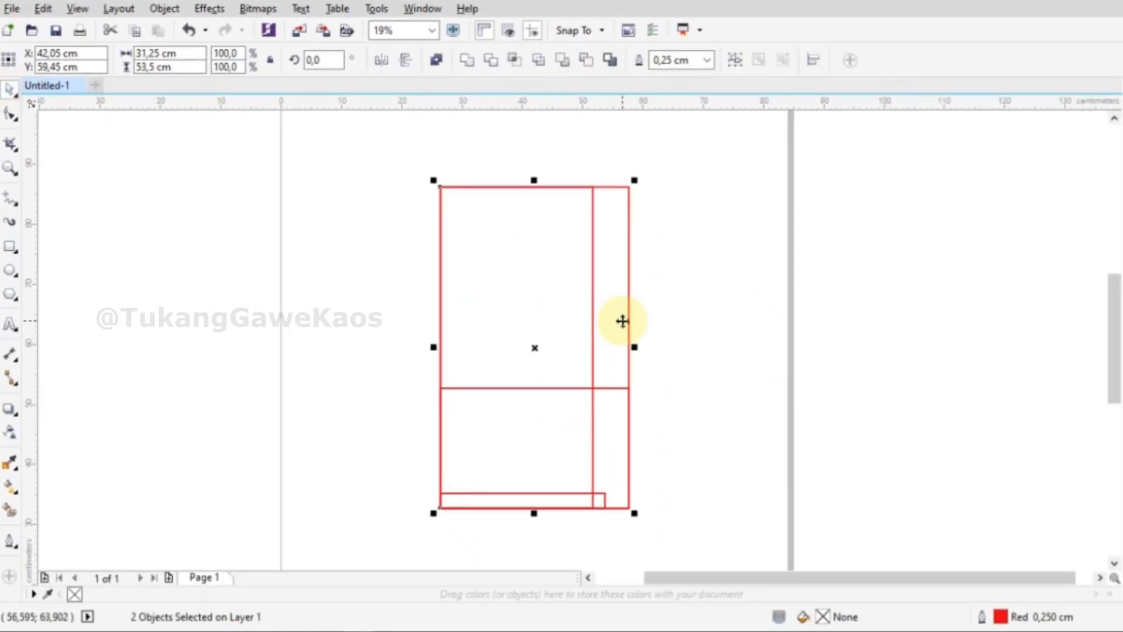
pyautogui.click(757, 382)
# - Duplicate the bottom strip in place, giving the copy a width of 28,25 cm and a green outline
pyautogui.click(599, 493)
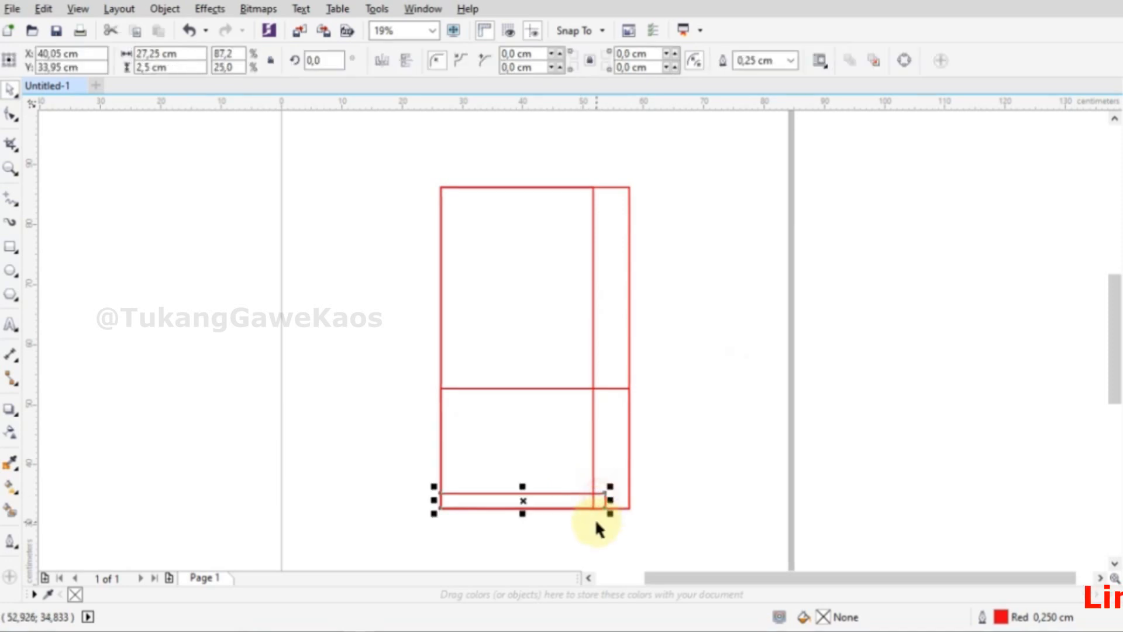
pyautogui.scroll(2, 552, 527)
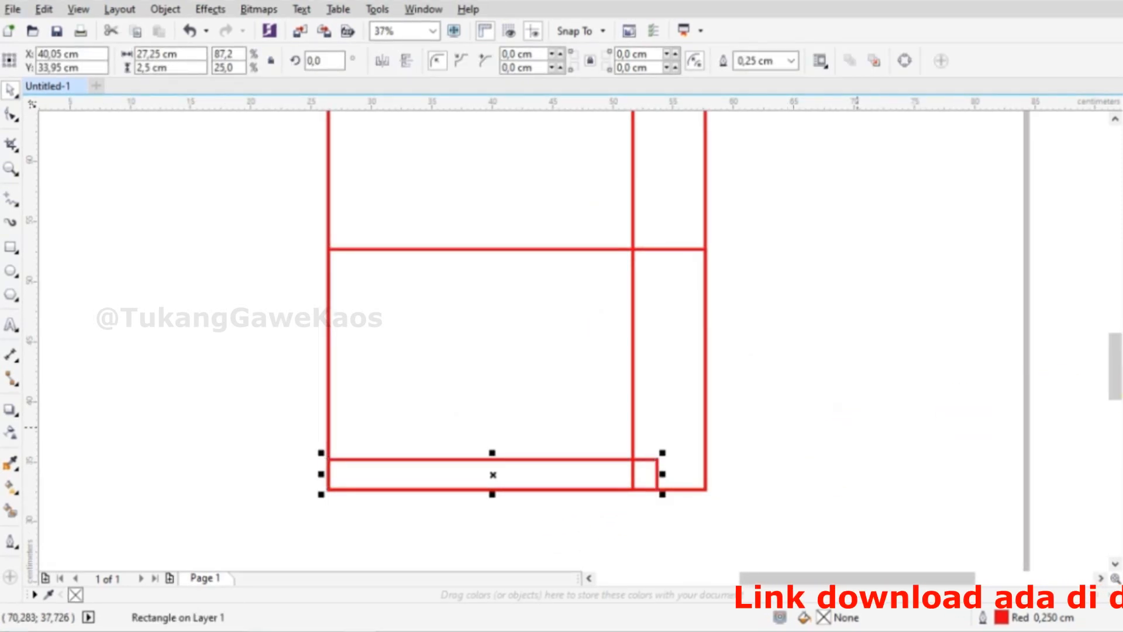
pyautogui.click(146, 53)
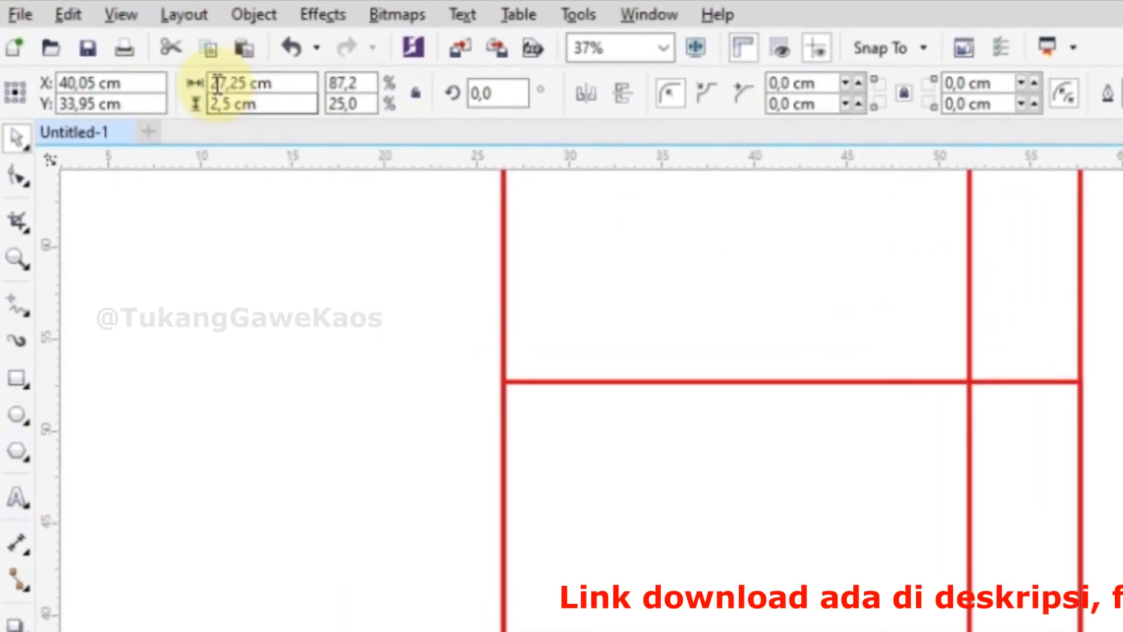
pyautogui.hotkey('shift', 'Right')
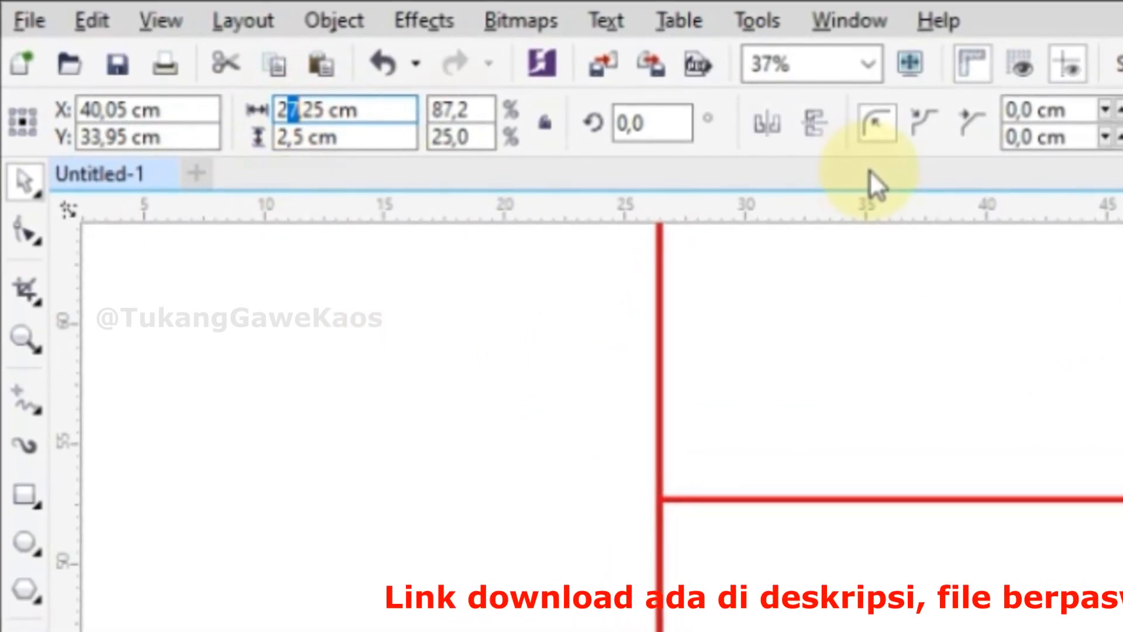
pyautogui.write('8')
pyautogui.press('Return')
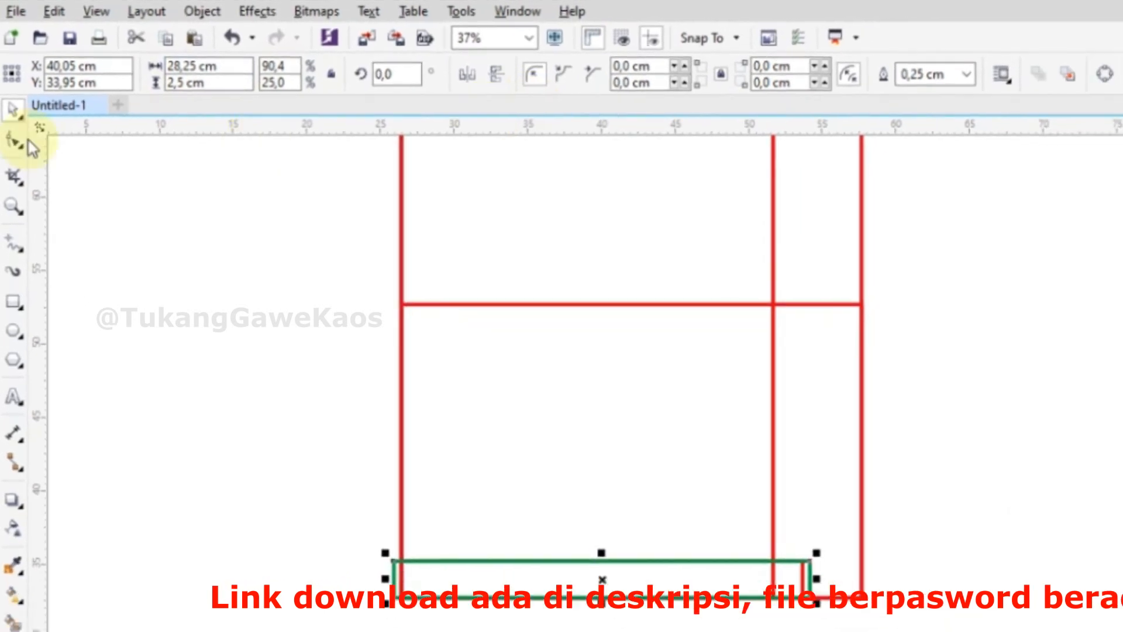
pyautogui.click(388, 451)
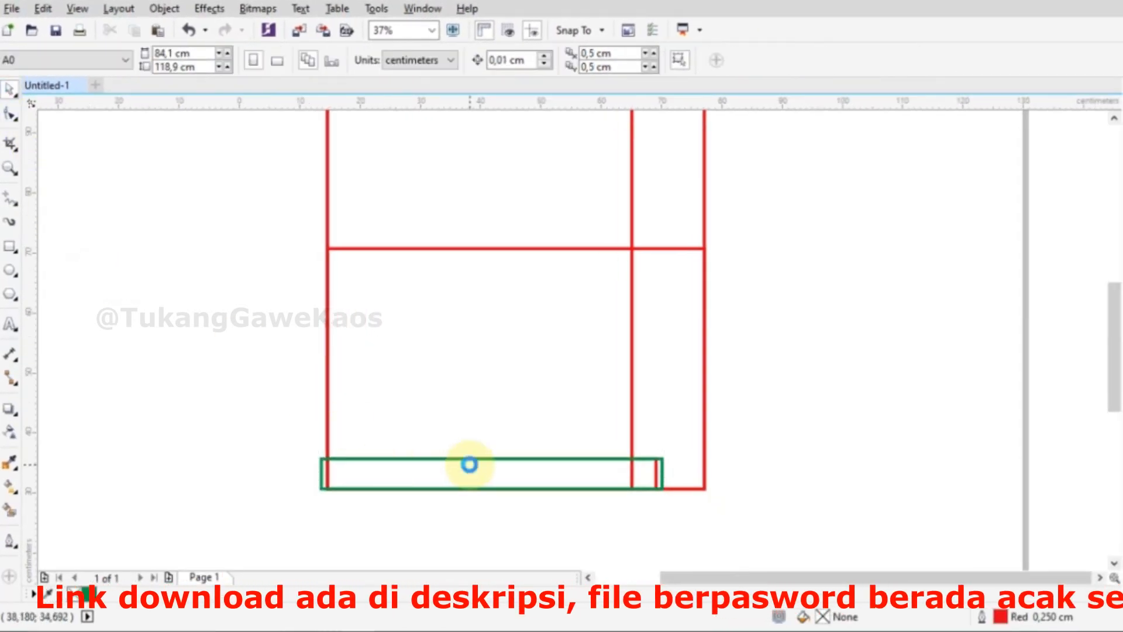
# - Draw a straight line from the top end of the inner vertical line to the right end of the 20 cm high rectangle's top edge
pyautogui.scroll(-4, 468, 463)
pyautogui.scroll(2, 495, 329)
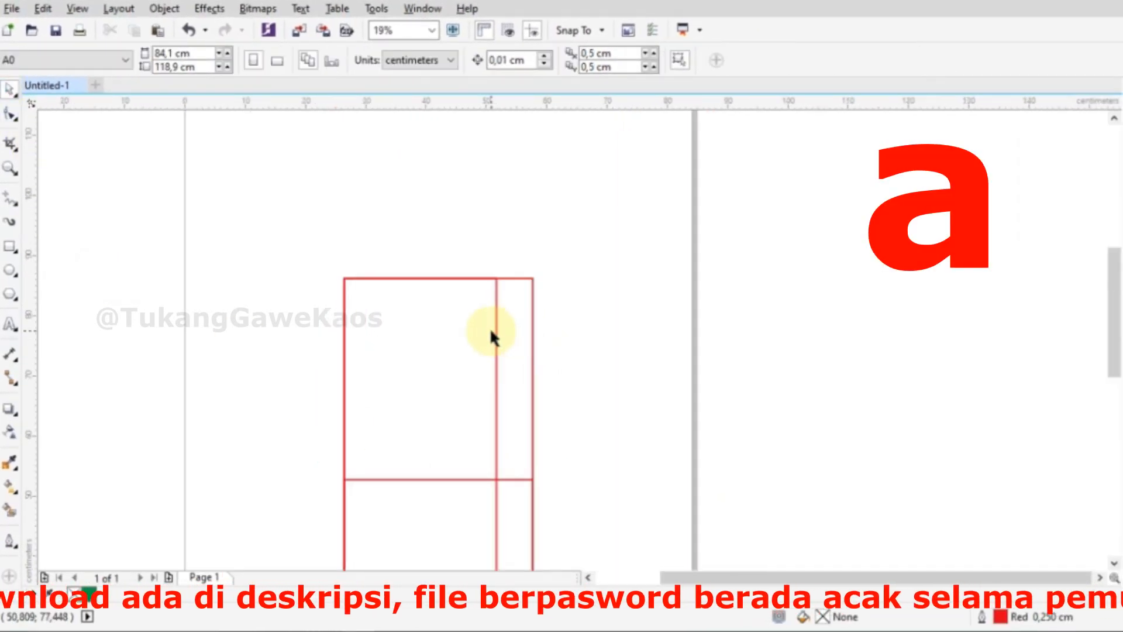
pyautogui.press('F5')
pyautogui.scroll(2, 494, 244)
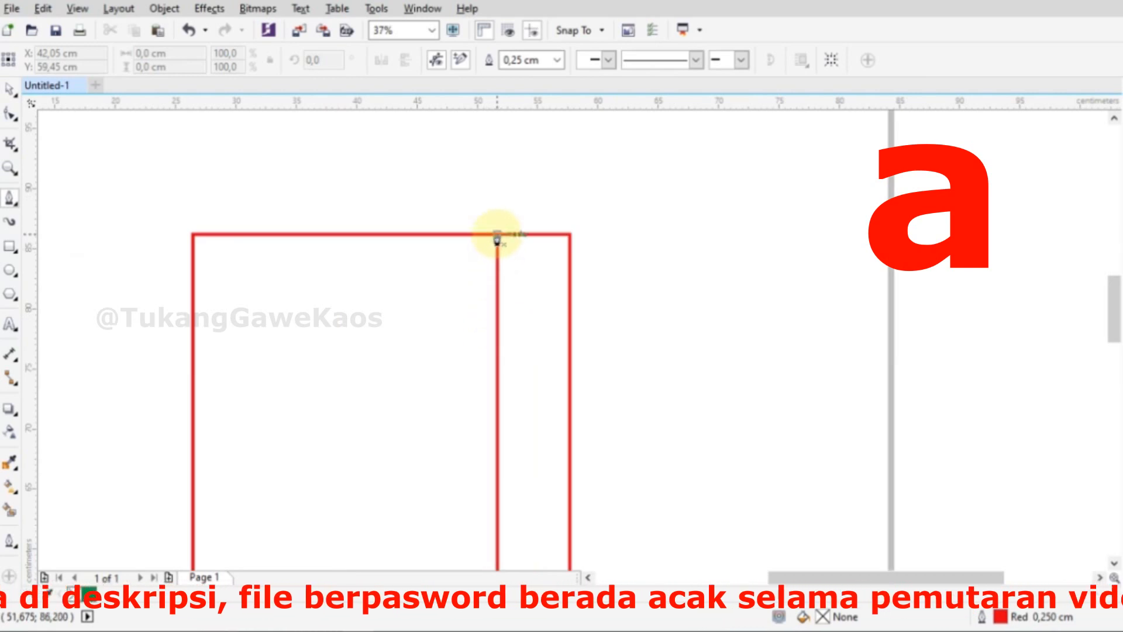
pyautogui.click(498, 234)
pyautogui.scroll(-3, 497, 234)
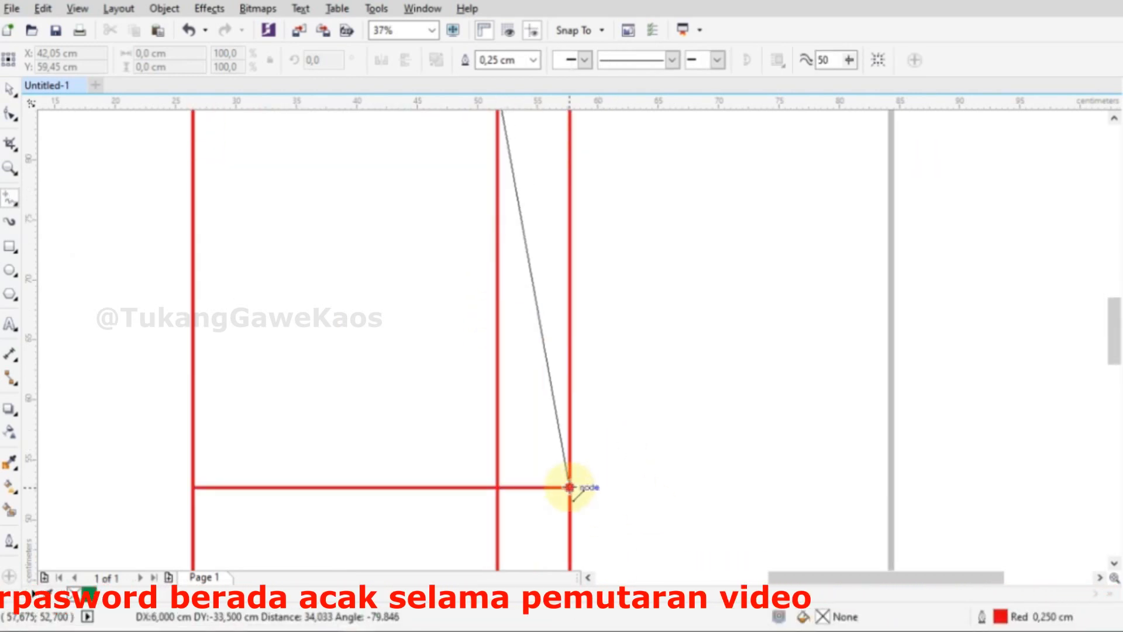
pyautogui.click(569, 486)
pyautogui.click(574, 493)
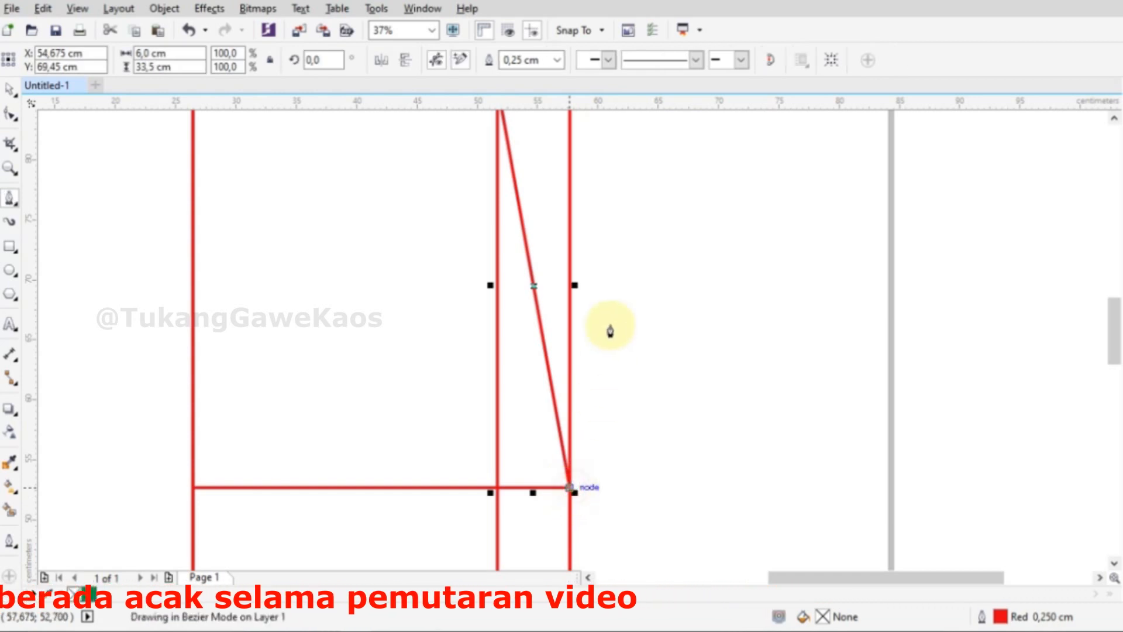
# - Extend the line to the red bottom strip's upper right corner and on to the green strip's lower right corner
pyautogui.scroll(-3, 609, 322)
pyautogui.scroll(5, 591, 426)
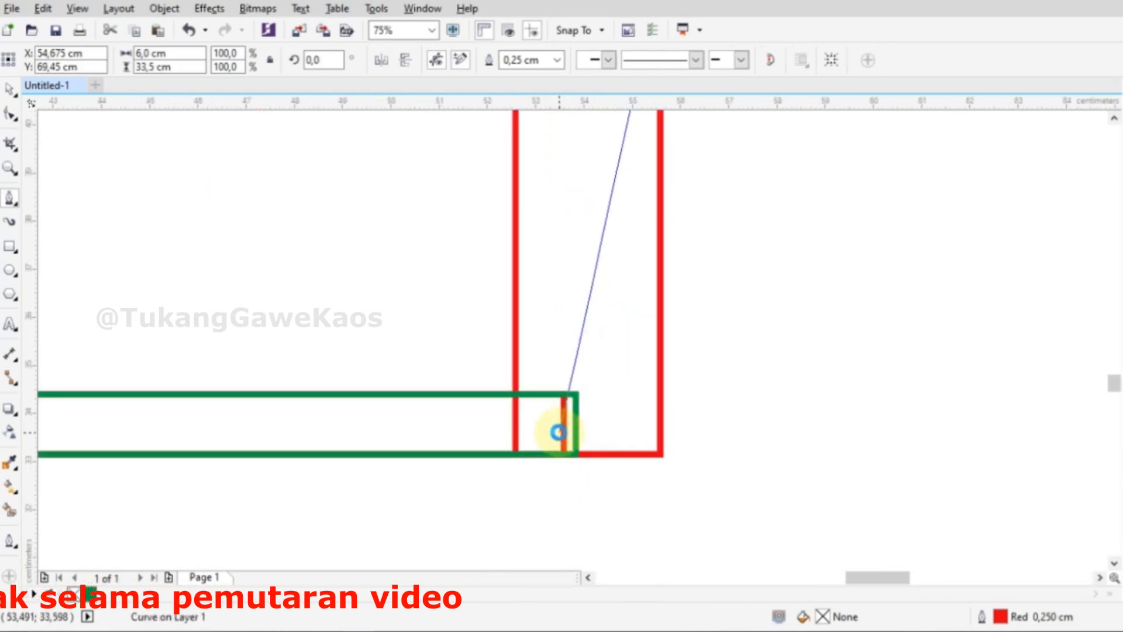
pyautogui.scroll(4, 576, 416)
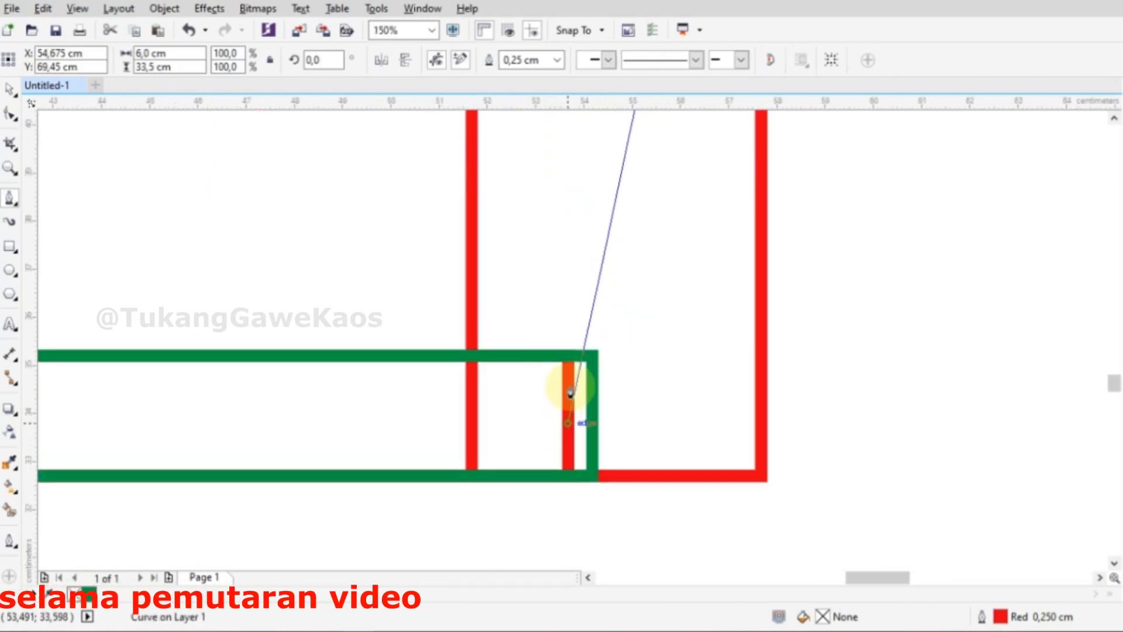
pyautogui.click(566, 357)
pyautogui.click(595, 482)
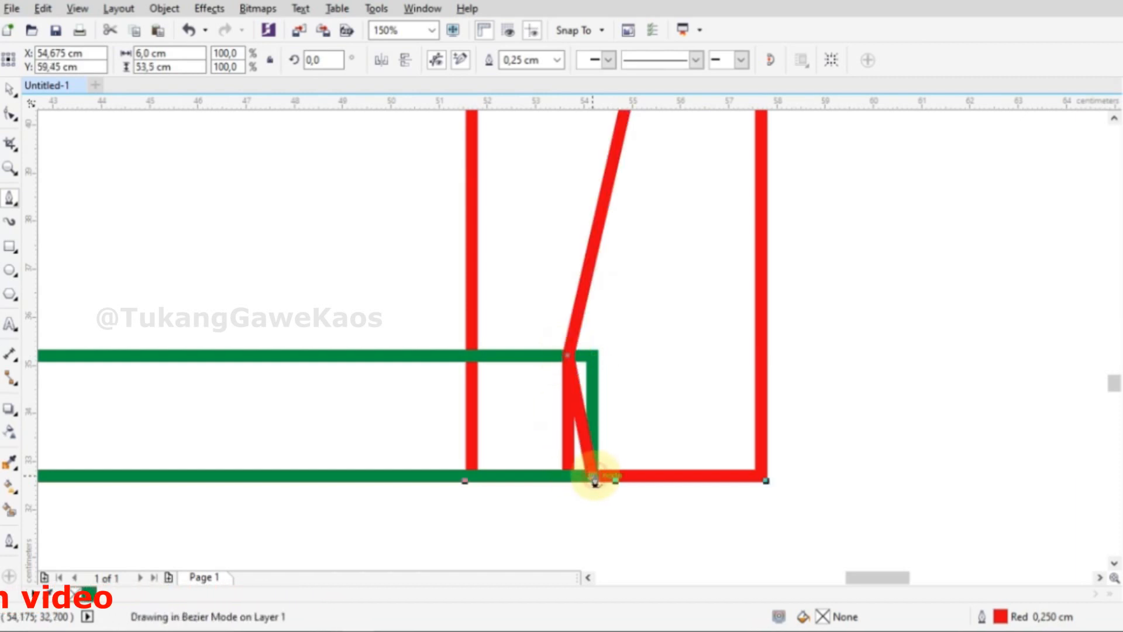
pyautogui.scroll(-2, 702, 445)
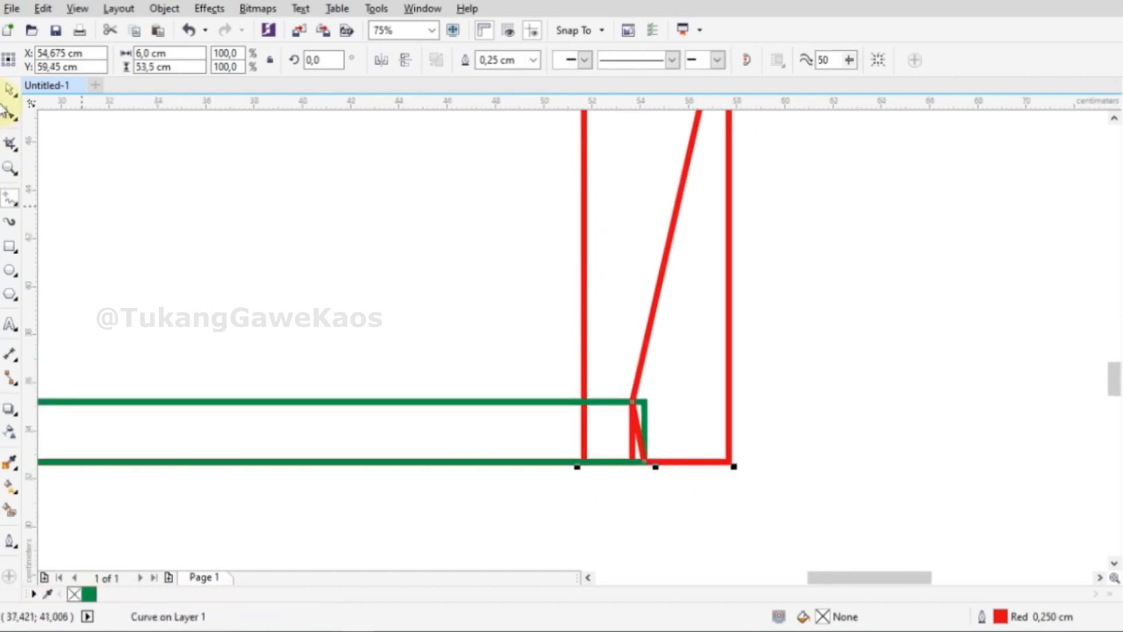
pyautogui.scroll(-2, 616, 516)
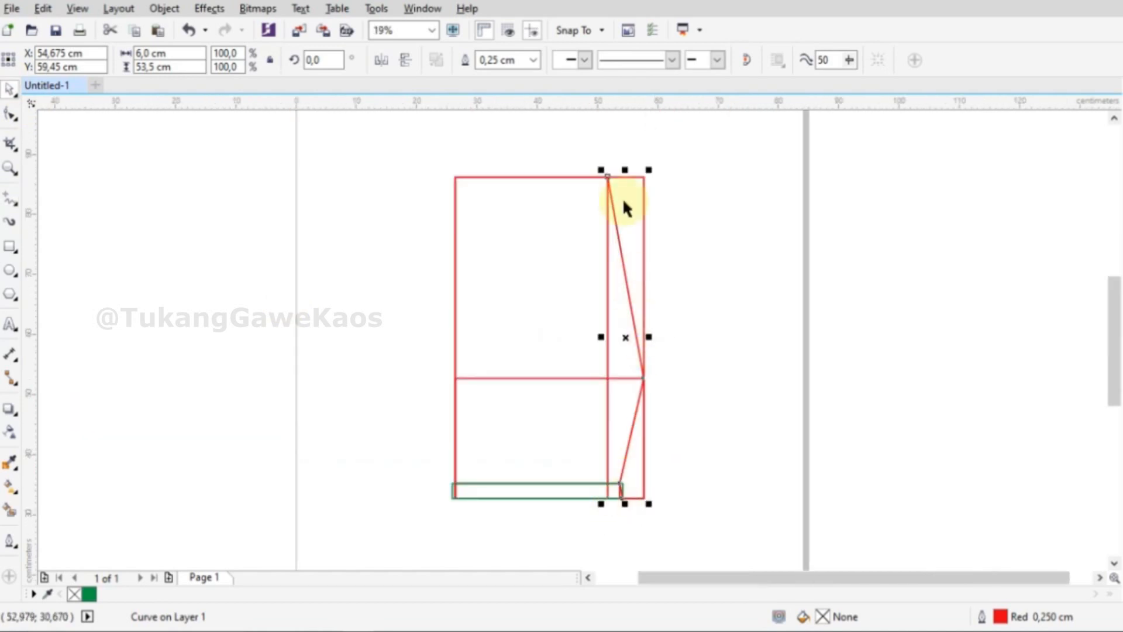
# - Select all nodes of the drawn polyline with the Shape tool and convert its segments to curves
pyautogui.scroll(1, 665, 254)
pyautogui.scroll(-1, 642, 278)
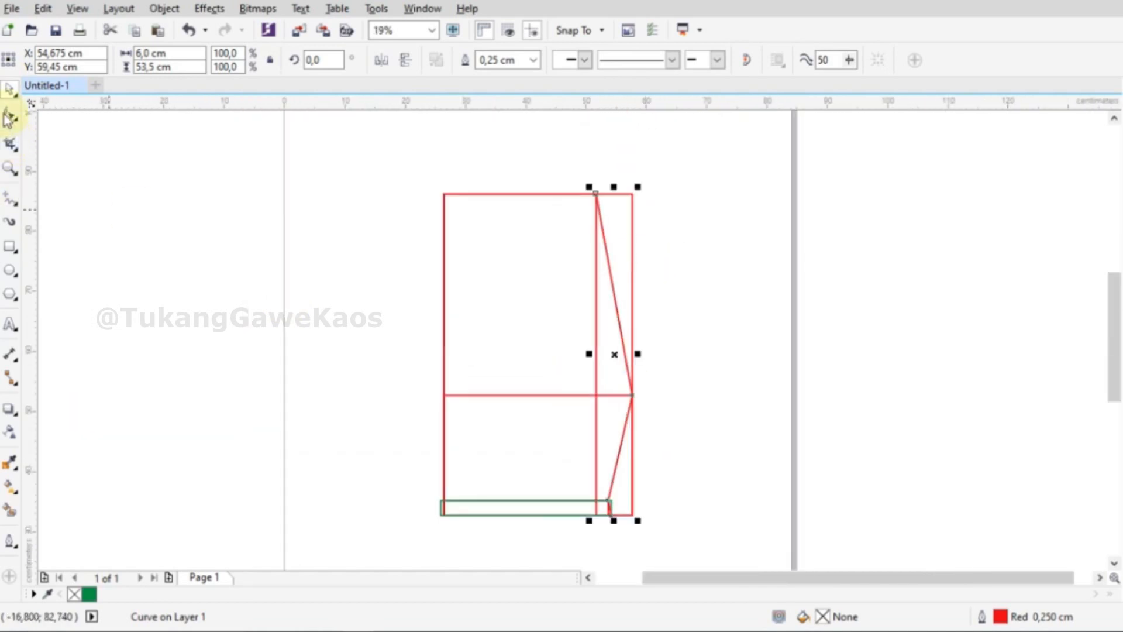
pyautogui.moveTo(553, 162); pyautogui.dragTo(761, 405)
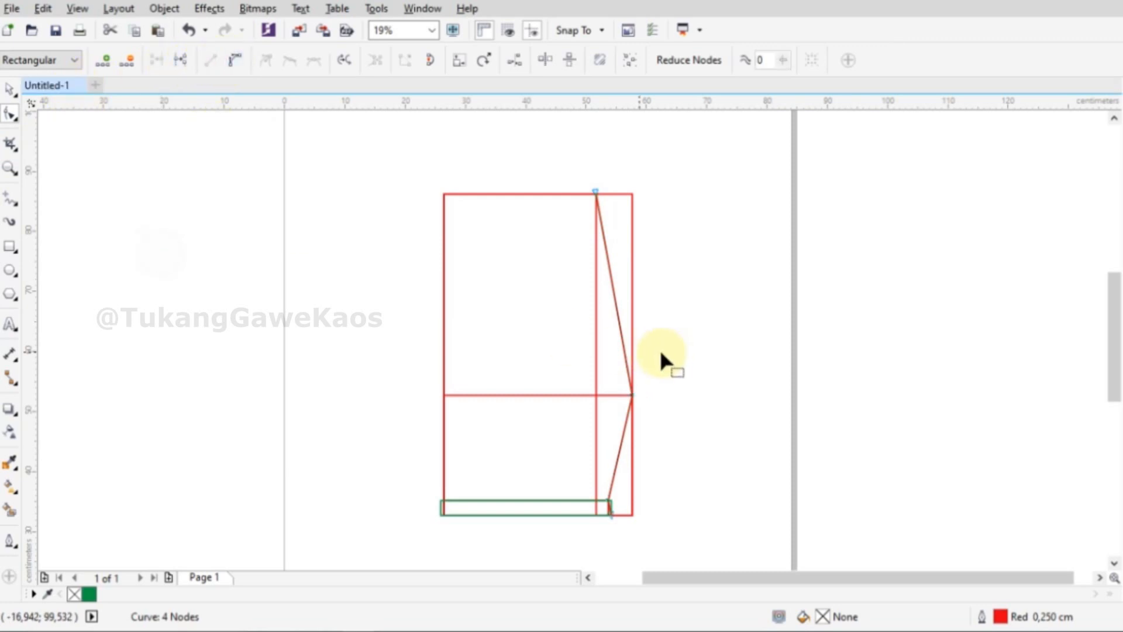
# - Bend the upper segment by moving its lower handle horizontally inward and its upper handle onto the inner vertical line
pyautogui.click(631, 395)
pyautogui.scroll(1, 629, 391)
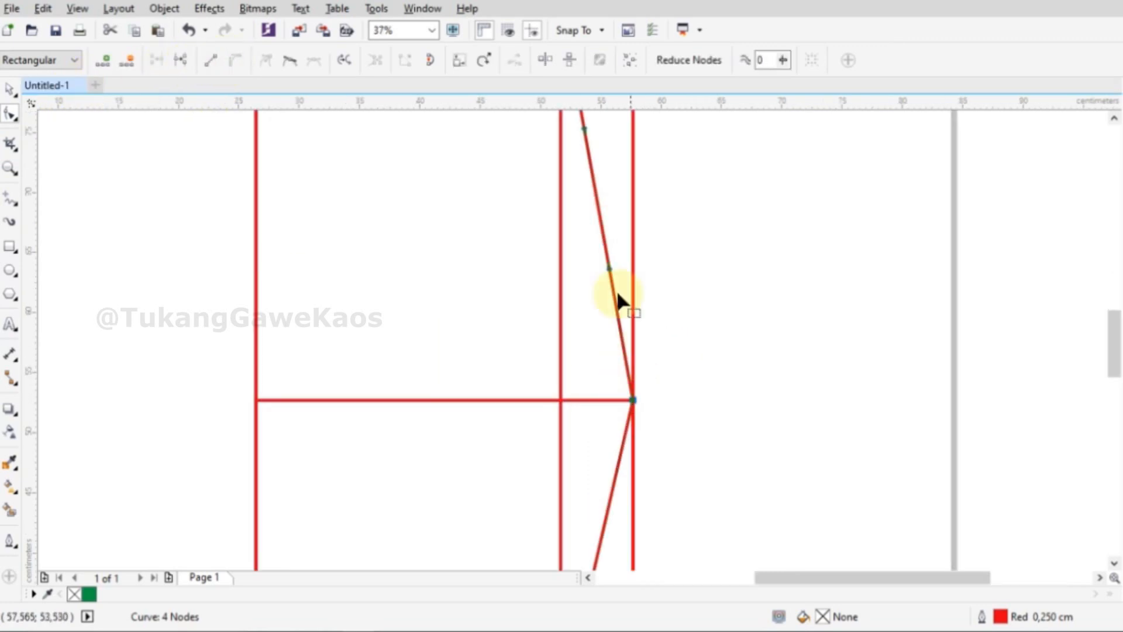
pyautogui.moveTo(607, 270); pyautogui.dragTo(556, 406)
pyautogui.scroll(-1, 531, 457)
pyautogui.scroll(2, 551, 275)
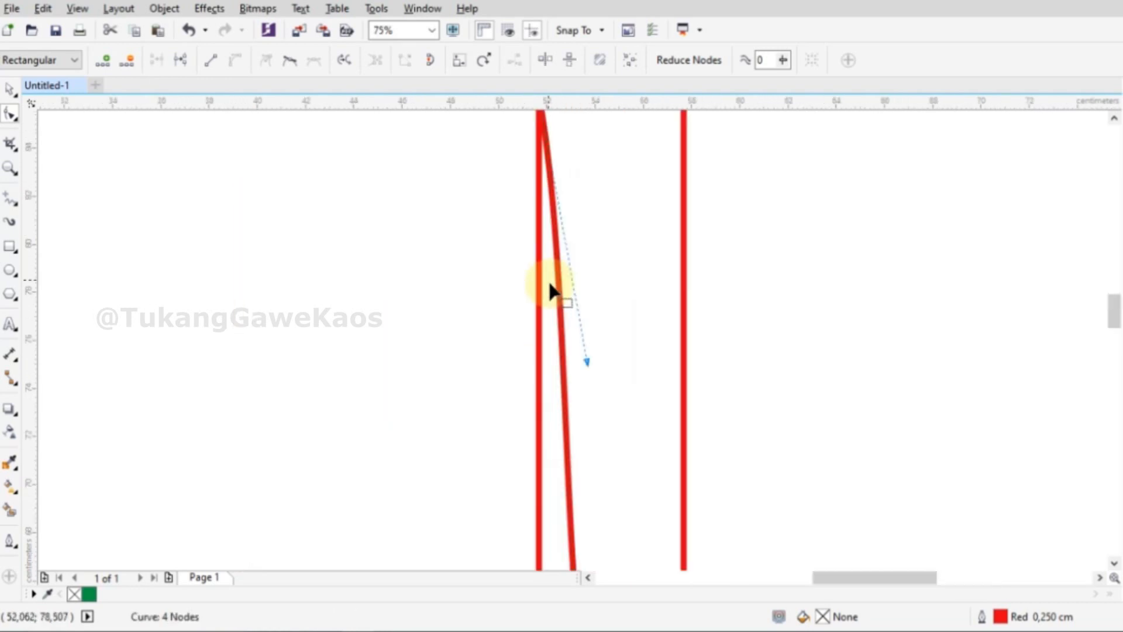
pyautogui.moveTo(587, 361); pyautogui.dragTo(538, 364)
pyautogui.scroll(-3, 485, 326)
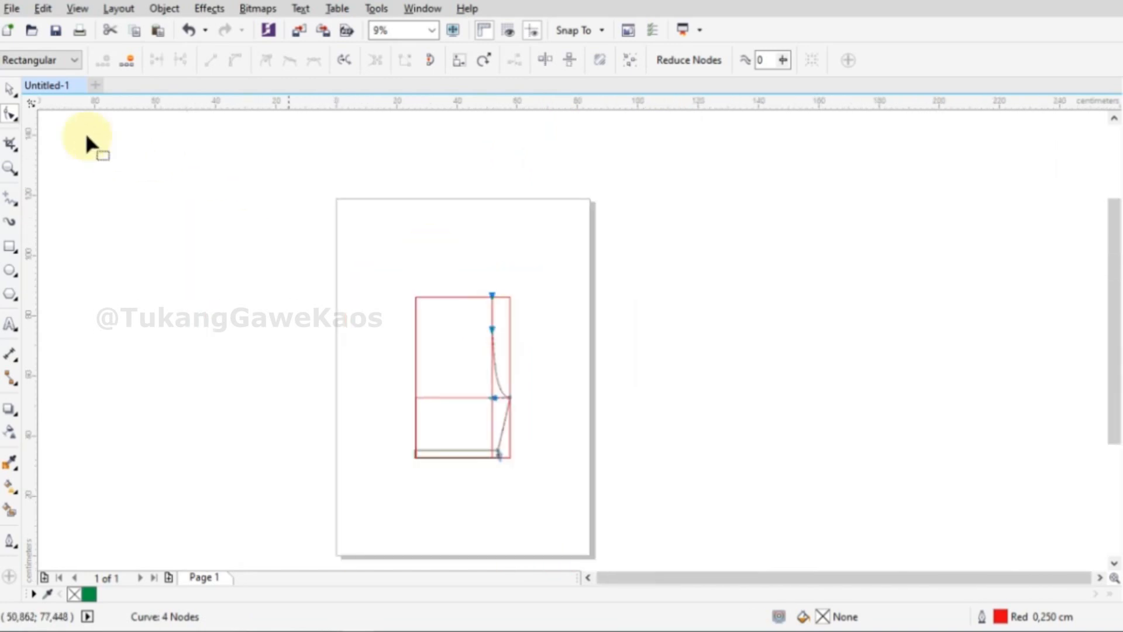
pyautogui.click(653, 440)
# - Delete the green strip and the red strip at the bottom of the large rectangle
pyautogui.scroll(2, 484, 454)
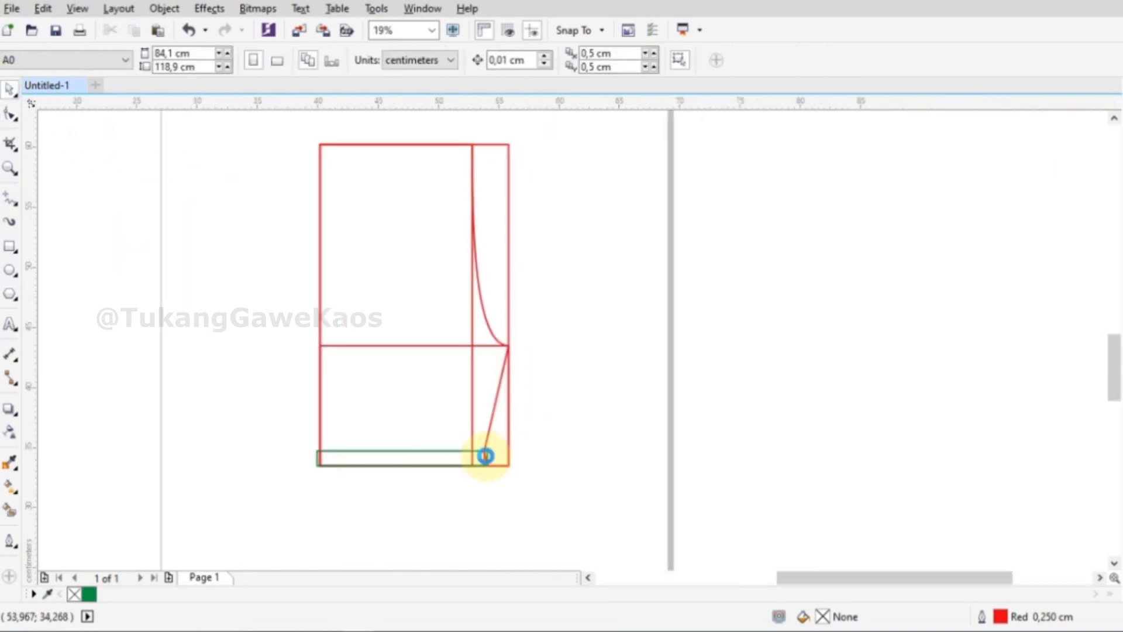
pyautogui.click(506, 451)
pyautogui.hotkey('ctrl', 'z')
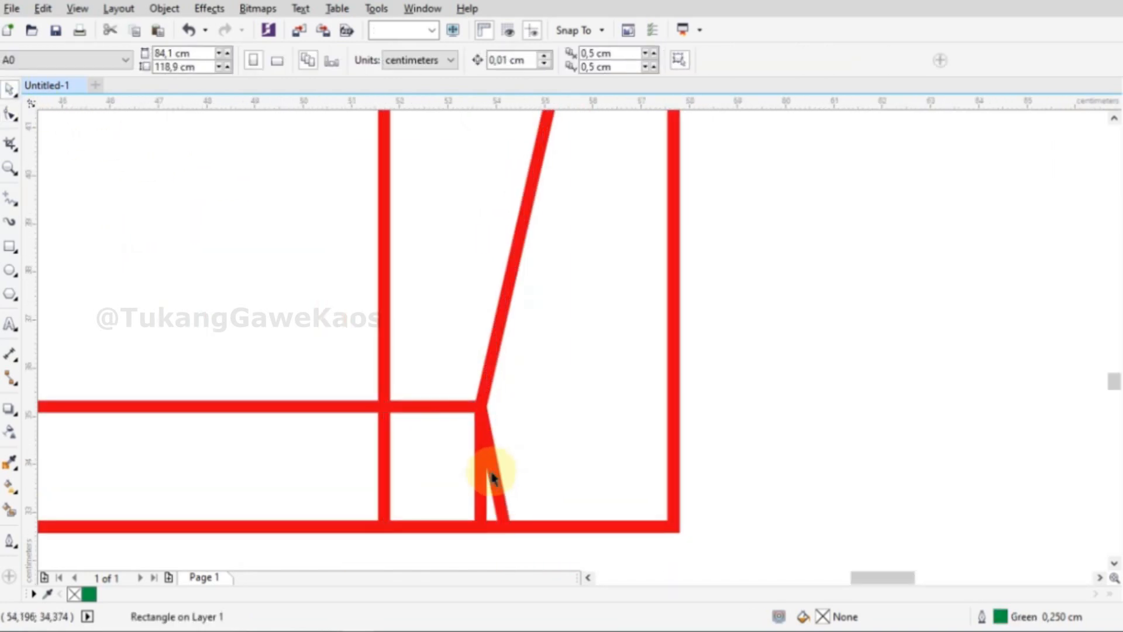
pyautogui.press('Escape')
pyautogui.click(358, 408)
pyautogui.press('Delete')
# - Delete the tall inner rectangle and the 20 cm high rectangle, keeping the large outer rectangle and the curve
pyautogui.click(384, 379)
pyautogui.scroll(-3, 553, 484)
pyautogui.press('Escape')
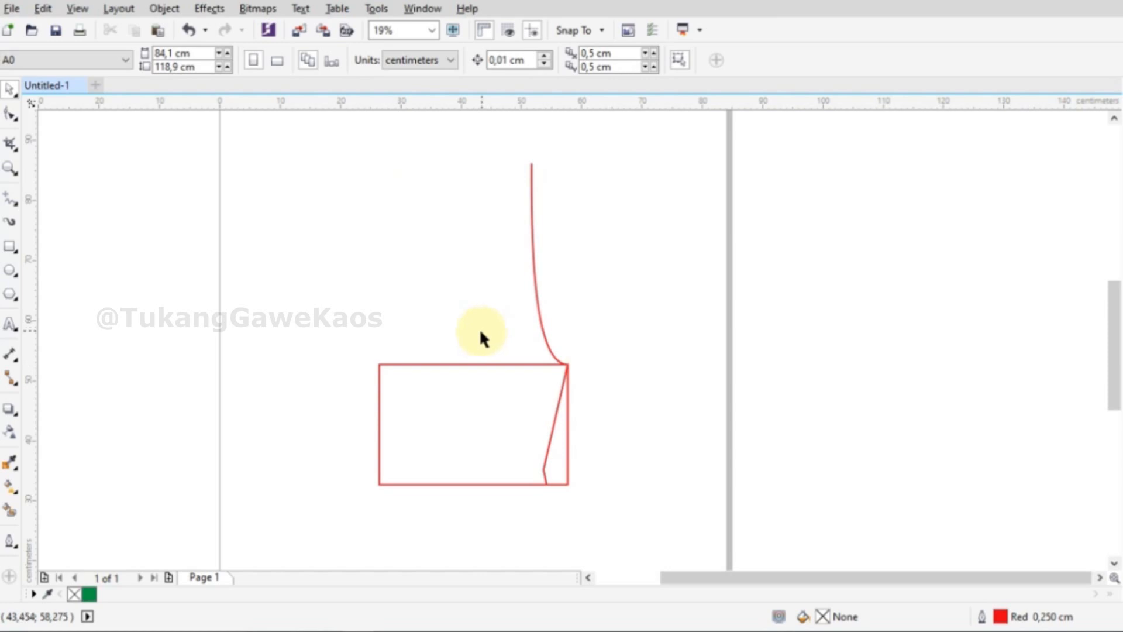
pyautogui.click(461, 361)
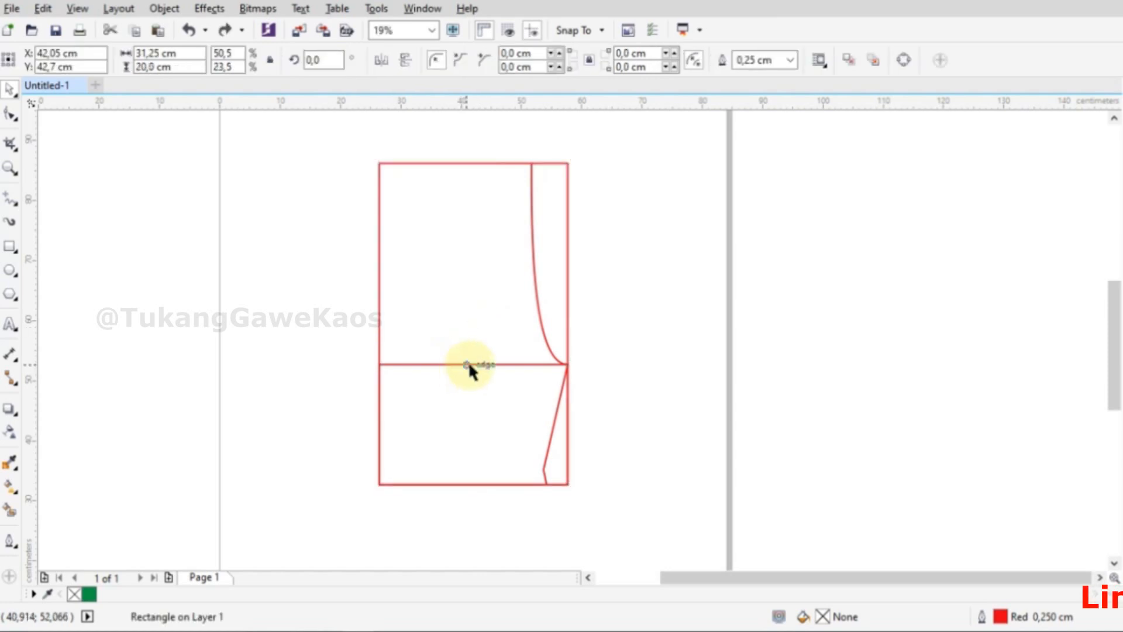
# - Create a green-filled shape from the area left of the curve inside the large rectangle and move it out beside the rectangle
pyautogui.moveTo(475, 139); pyautogui.dragTo(634, 512)
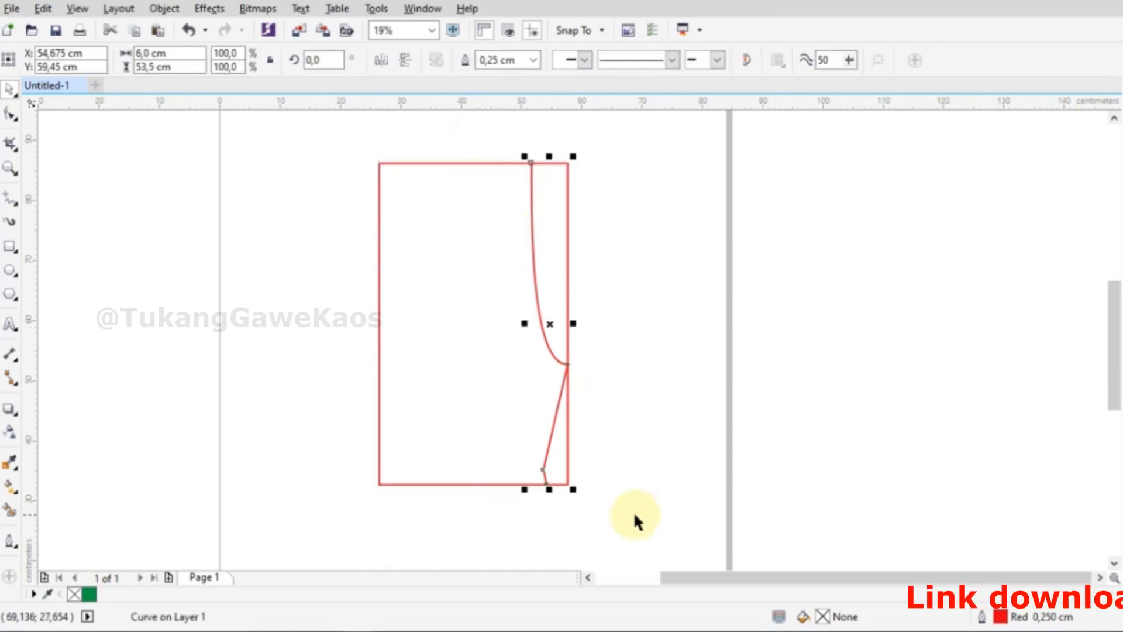
pyautogui.click(471, 368)
pyautogui.click(9, 87)
pyautogui.moveTo(502, 376); pyautogui.dragTo(806, 374)
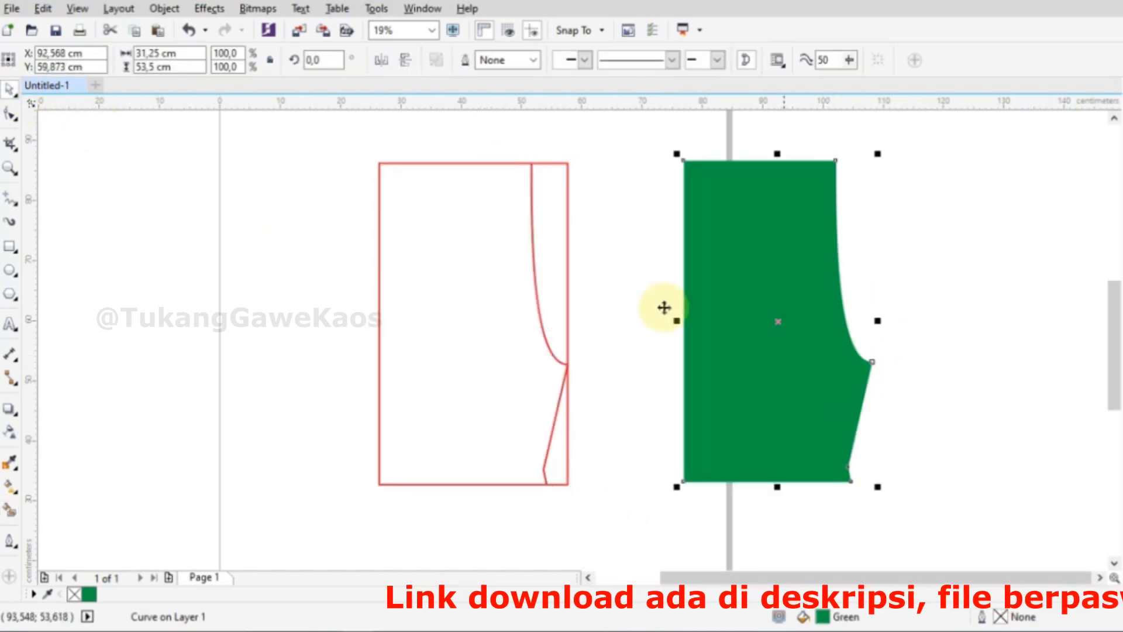
# - Delete the curve from the large rectangle and give the green pattern piece a red hairline outline
pyautogui.moveTo(487, 136); pyautogui.dragTo(668, 514)
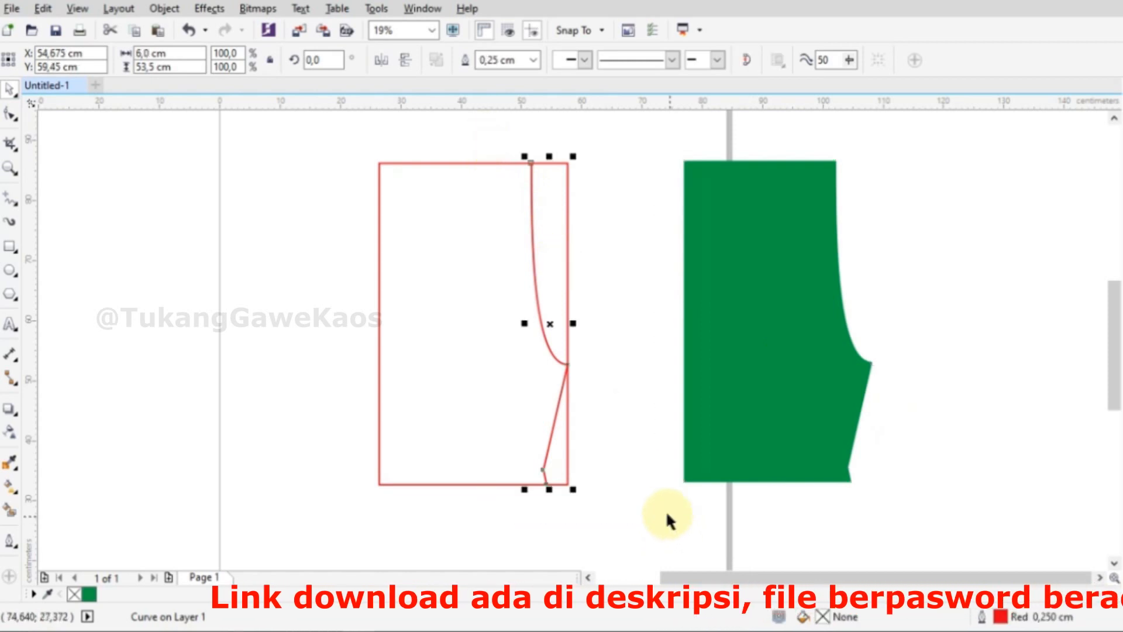
pyautogui.press('Delete')
pyautogui.click(803, 349)
pyautogui.rightClick(1122, 364)
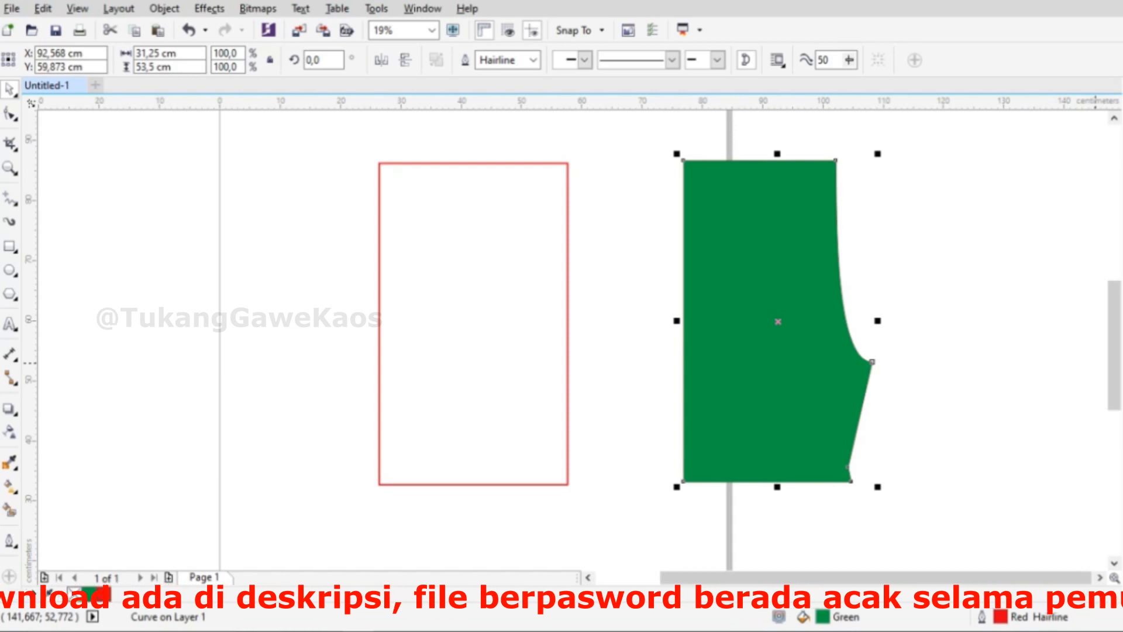
# - Remove the pattern piece's green fill and add the text DEPAN beside the red rectangle, enlarged to about 175 pt
pyautogui.click(1121, 120)
pyautogui.click(10, 325)
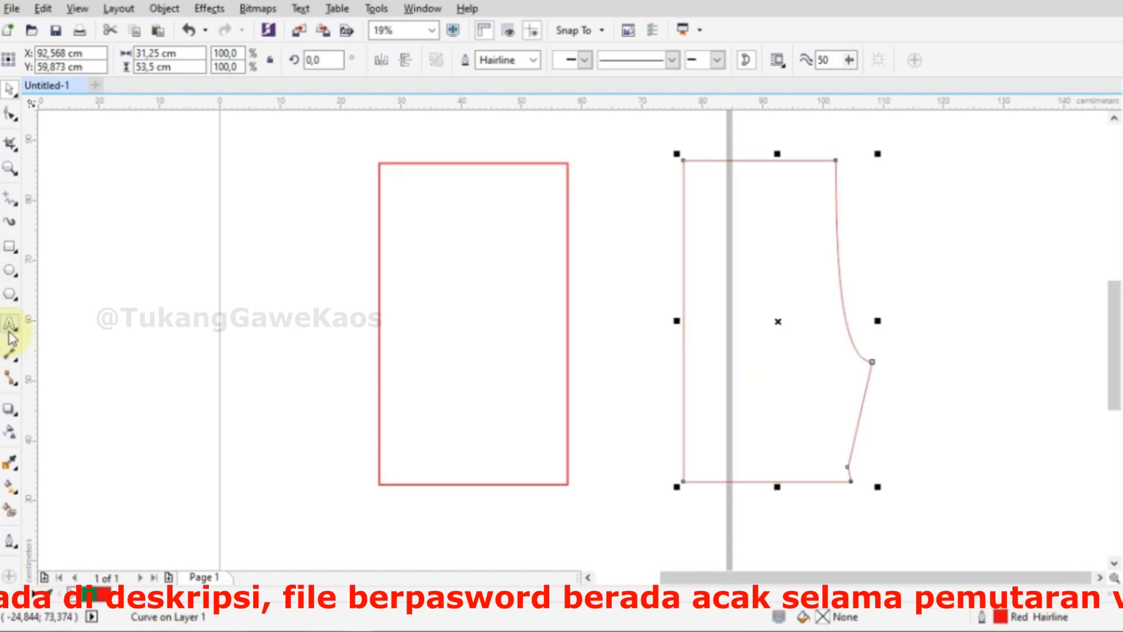
pyautogui.click(148, 359)
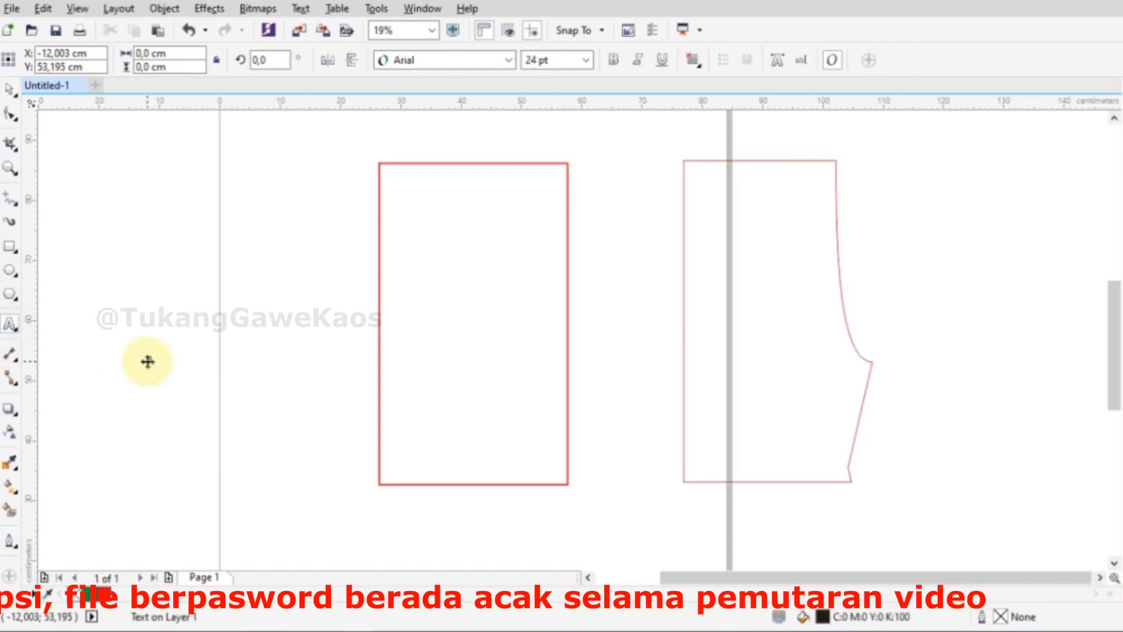
pyautogui.click(9, 88)
pyautogui.moveTo(182, 372); pyautogui.dragTo(339, 459)
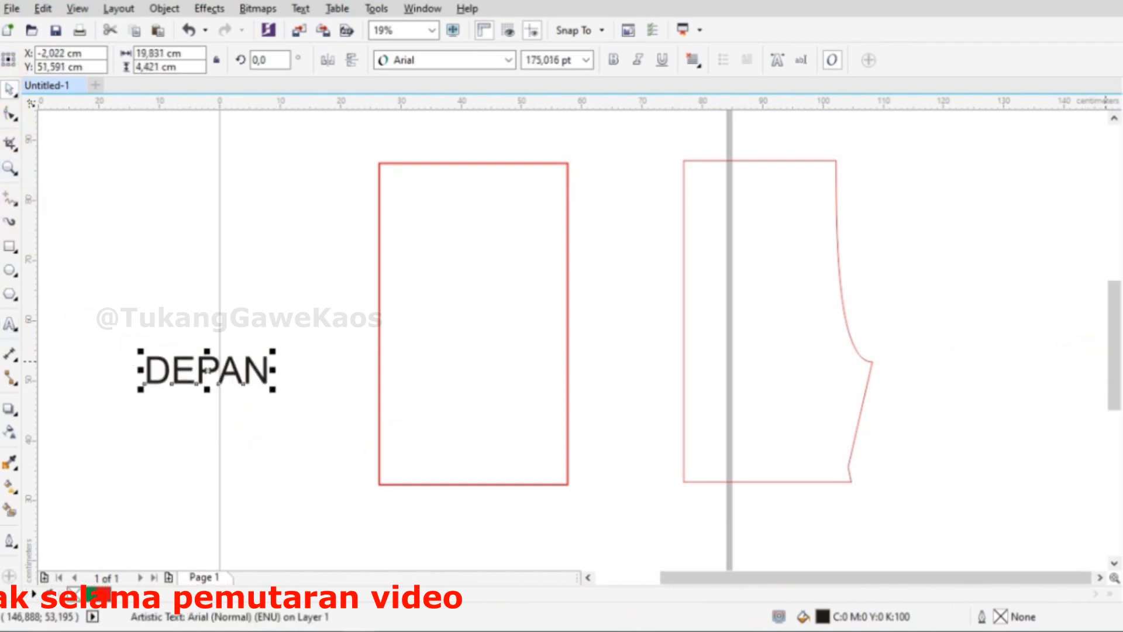
# - Colour the DEPAN text red and centre it on the trouser-shaped pattern piece
pyautogui.click(1119, 362)
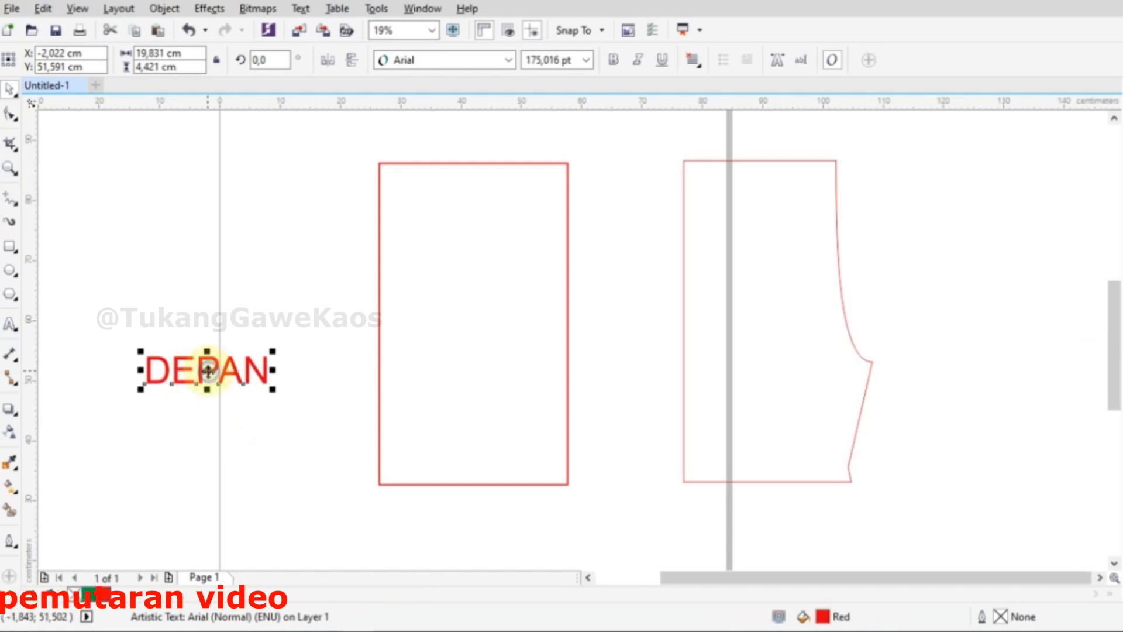
pyautogui.rightClick(209, 369)
pyautogui.click(275, 13)
pyautogui.click(784, 347)
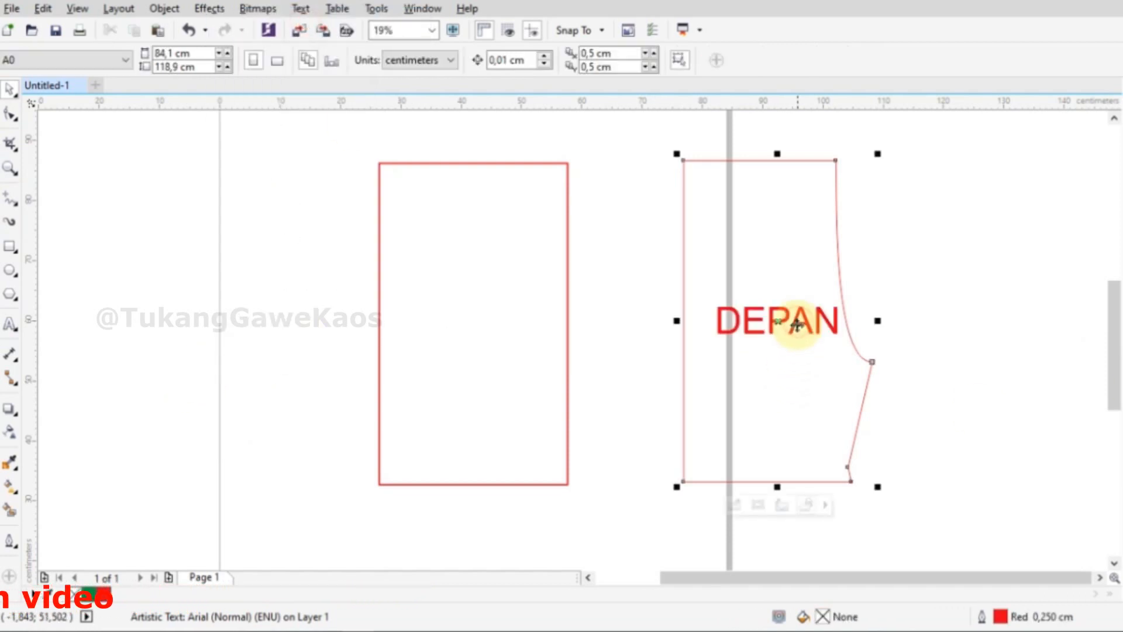
pyautogui.click(978, 266)
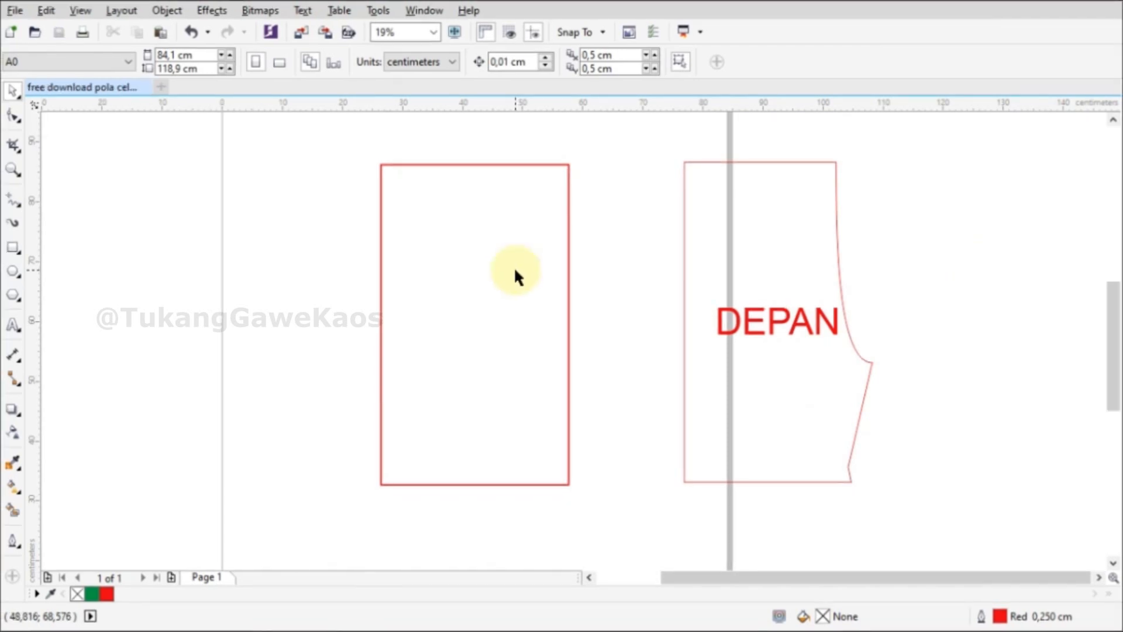
# - Set the large red rectangle's width to 34,75 cm
pyautogui.click(515, 277)
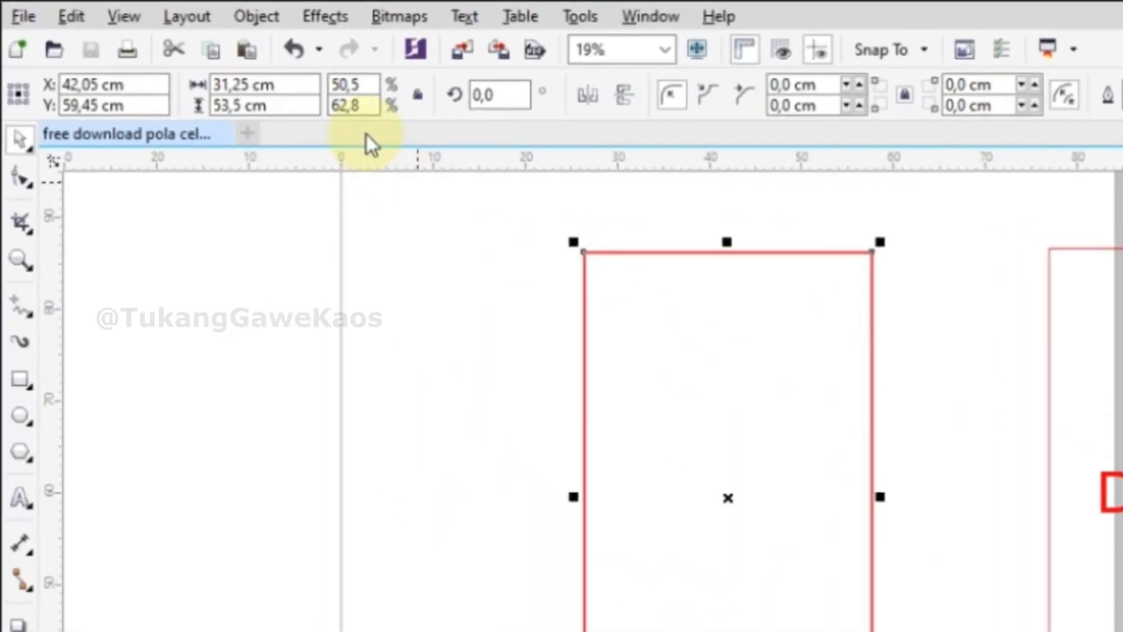
pyautogui.click(284, 86)
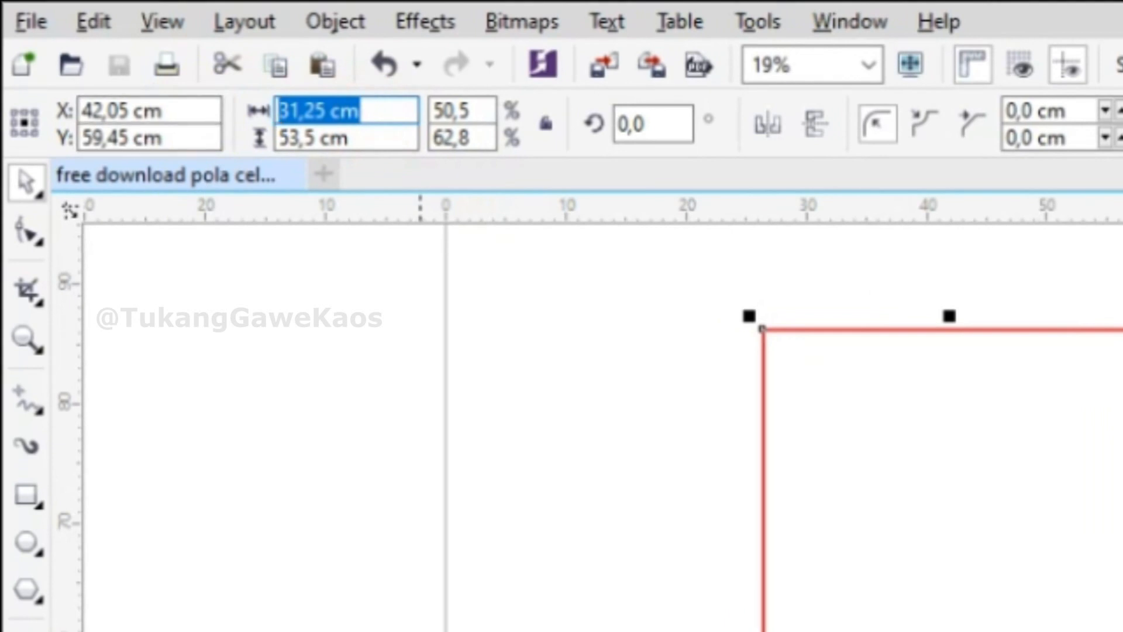
pyautogui.write('34,75')
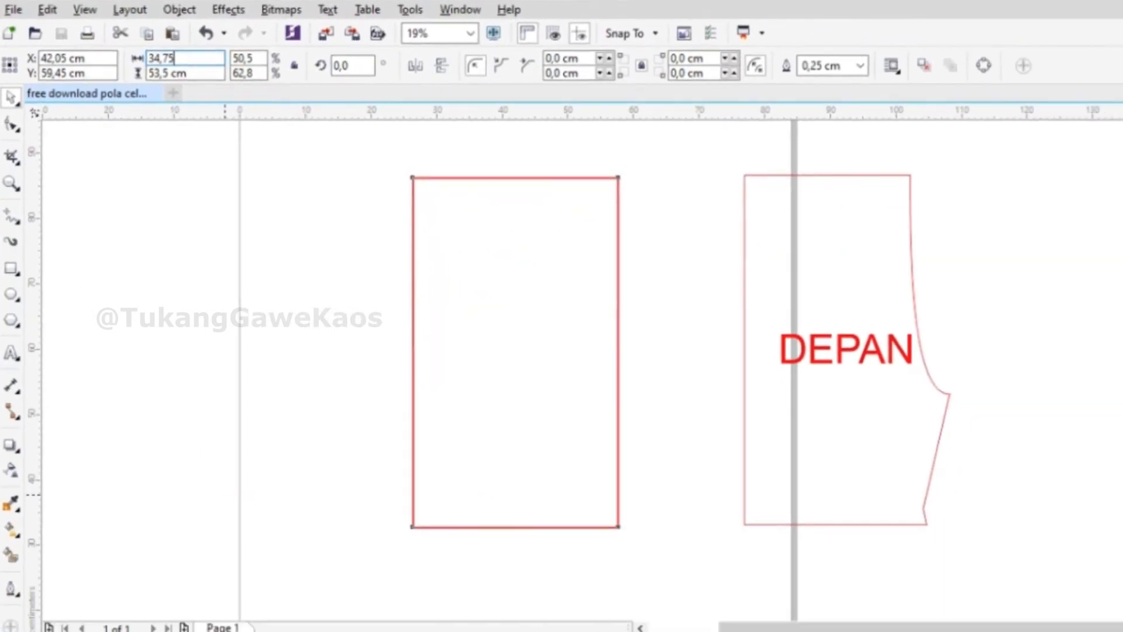
pyautogui.press('Return')
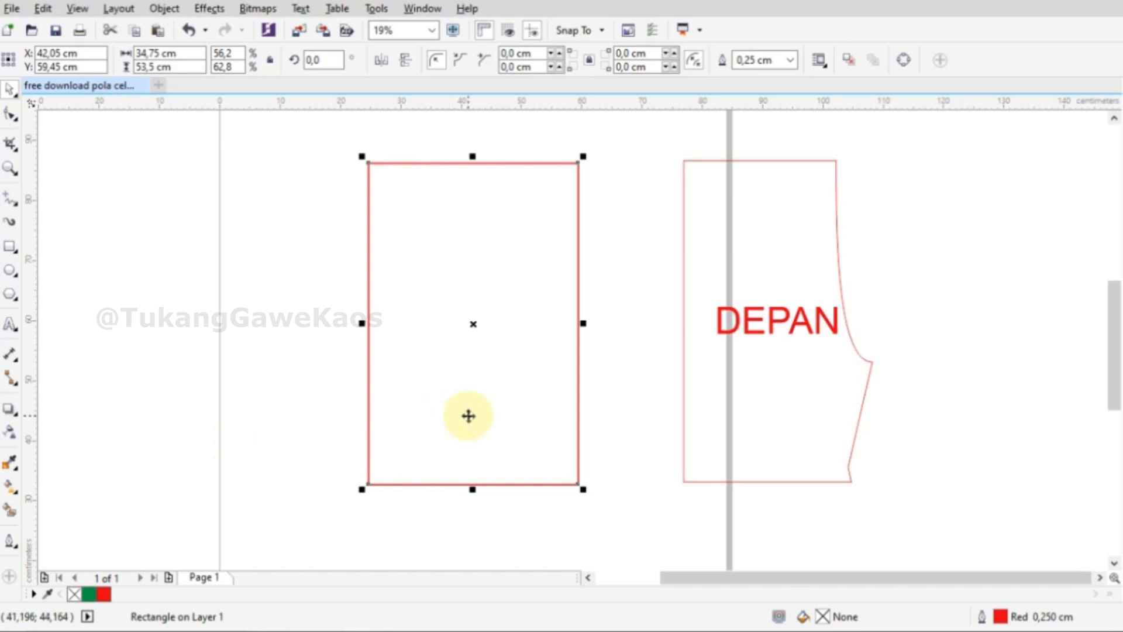
# - Create a 23,25 cm wide copy of the large rectangle and align it to the original's right edge
pyautogui.moveTo(472, 364); pyautogui.dragTo(196, 361)
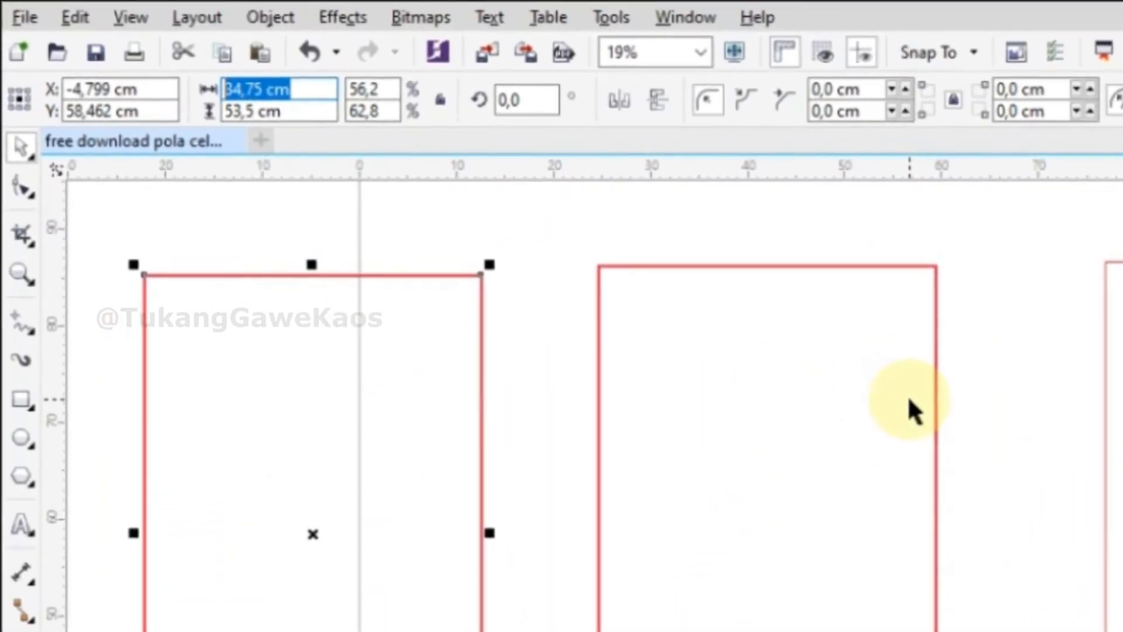
pyautogui.write('23,')
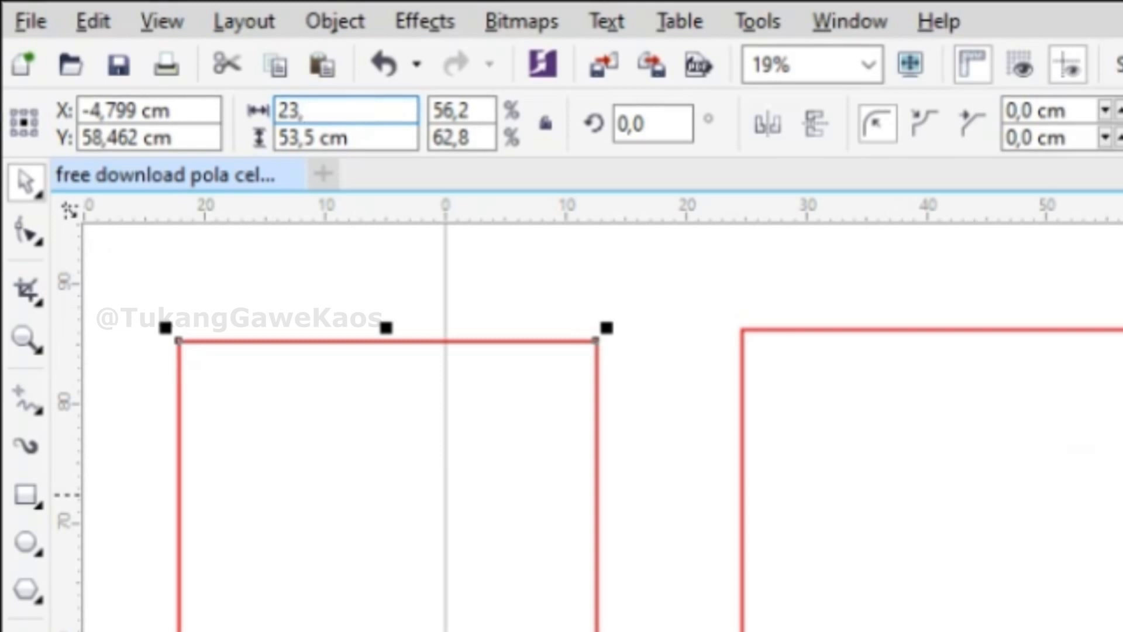
pyautogui.write('25')
pyautogui.press('Return')
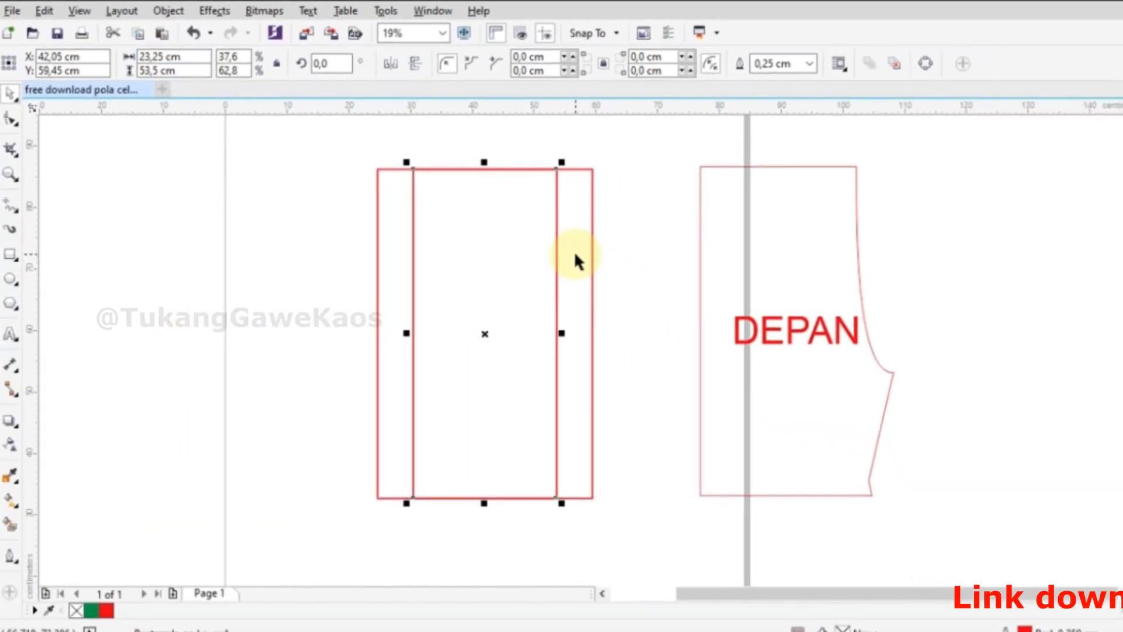
pyautogui.keyDown('shift'); pyautogui.click(593, 281); pyautogui.keyUp('shift')
pyautogui.press('r')
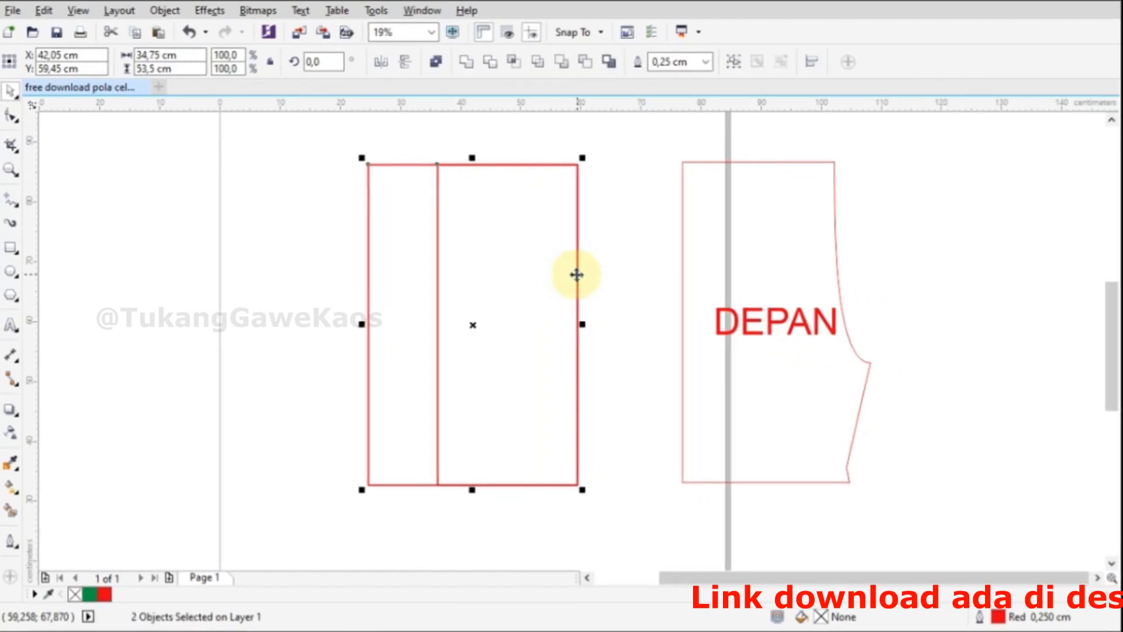
pyautogui.click(622, 275)
# - Create a 20 cm high copy of the large rectangle and align it to the original's bottom edge
pyautogui.click(403, 304)
pyautogui.moveTo(404, 304); pyautogui.dragTo(120, 313)
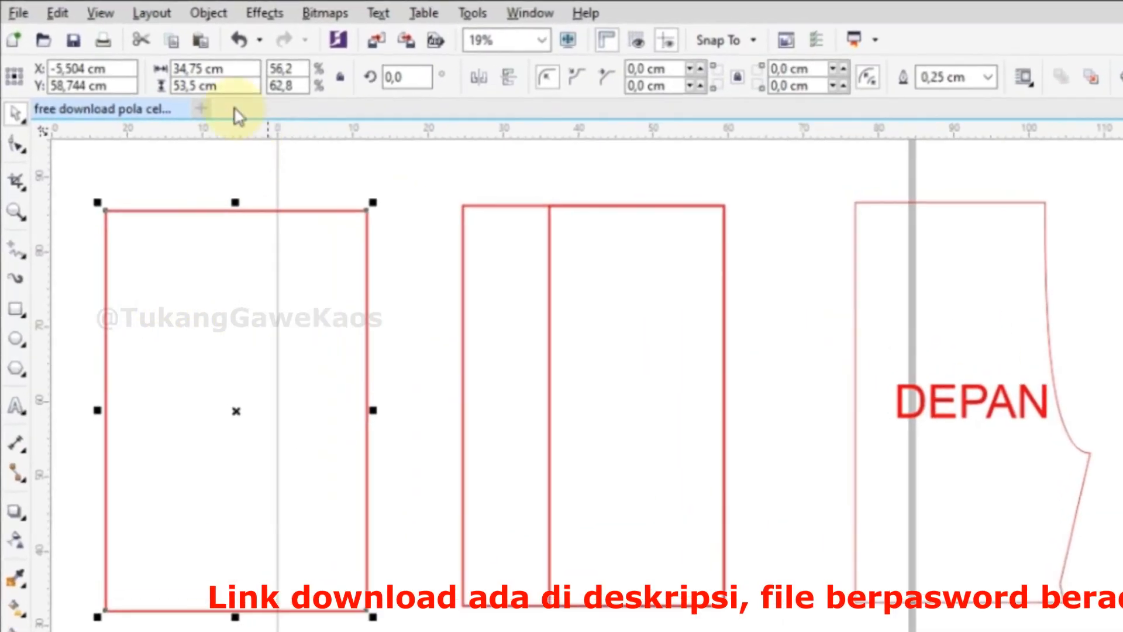
pyautogui.click(190, 70)
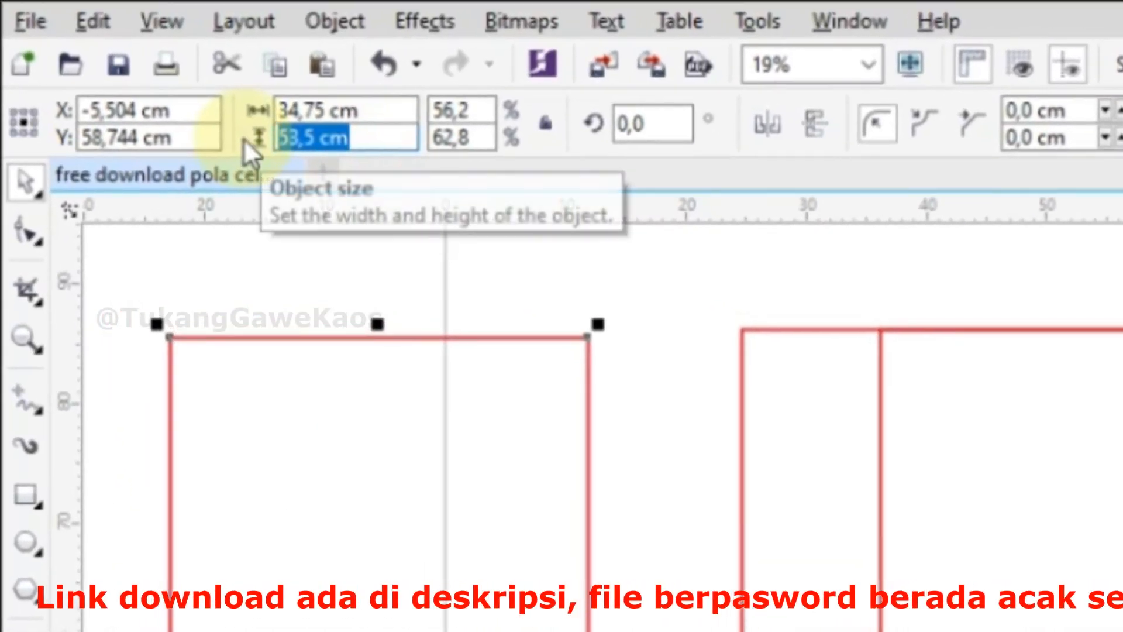
pyautogui.write('20')
pyautogui.press('Return')
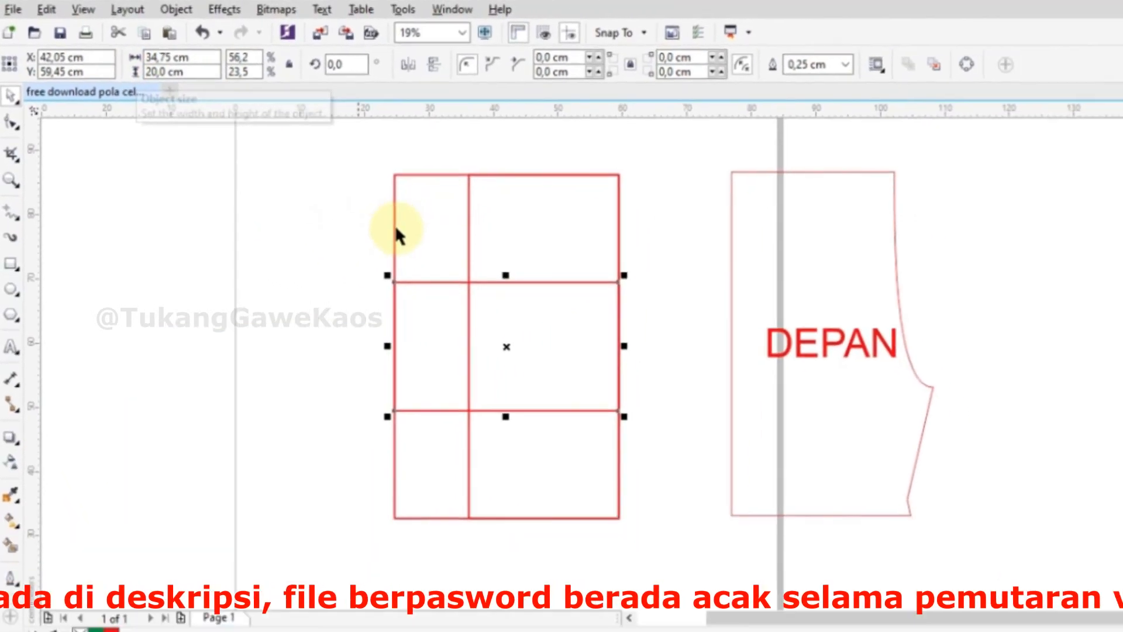
pyautogui.click(396, 234)
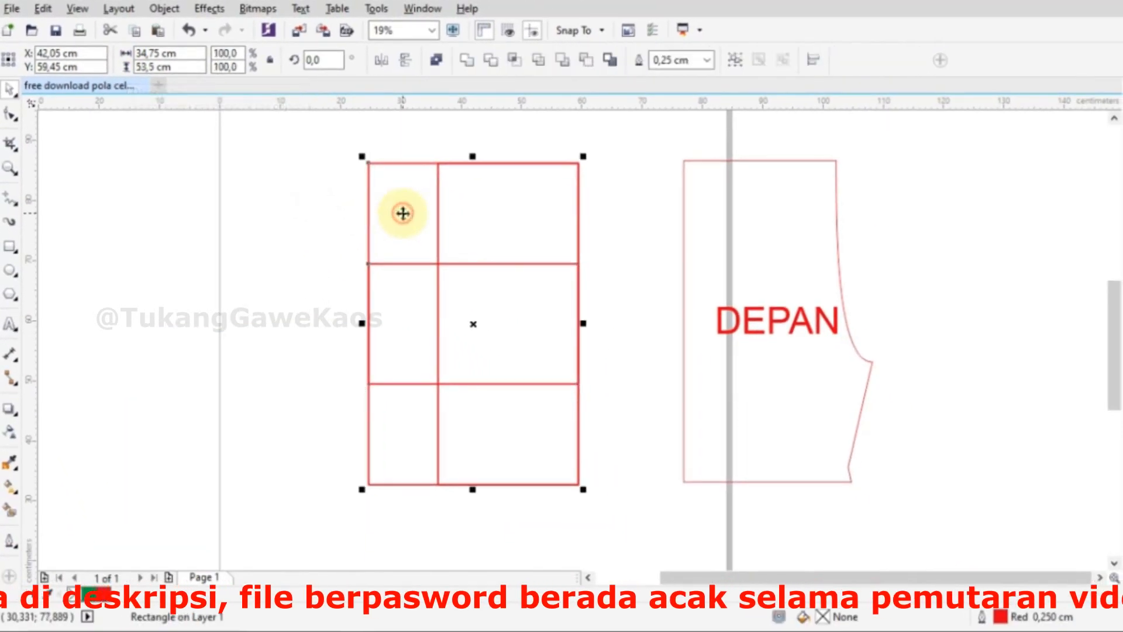
pyautogui.press('b')
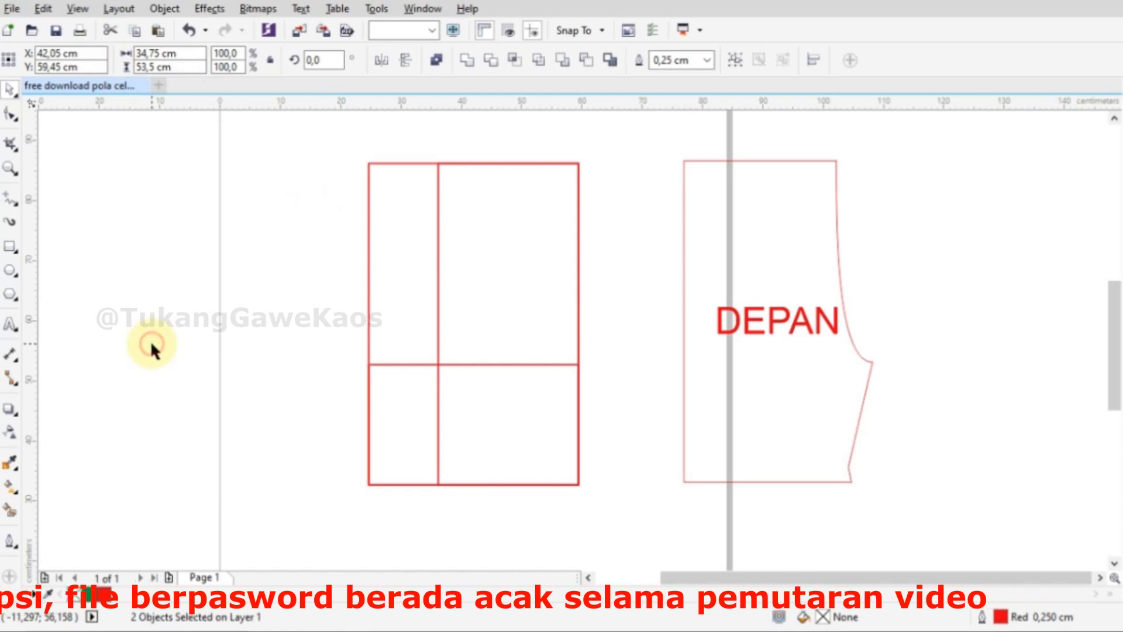
pyautogui.click(151, 345)
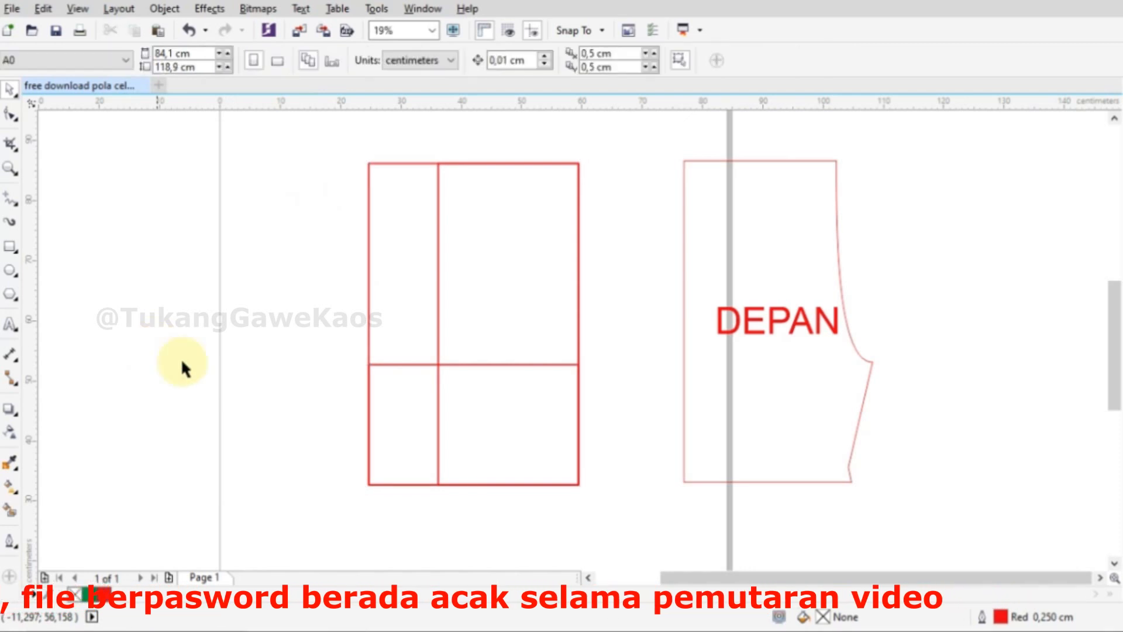
# - Draw a narrow rectangle at the bottom of the large rectangle and size it to 30,25 × 2,5 cm
pyautogui.click(11, 249)
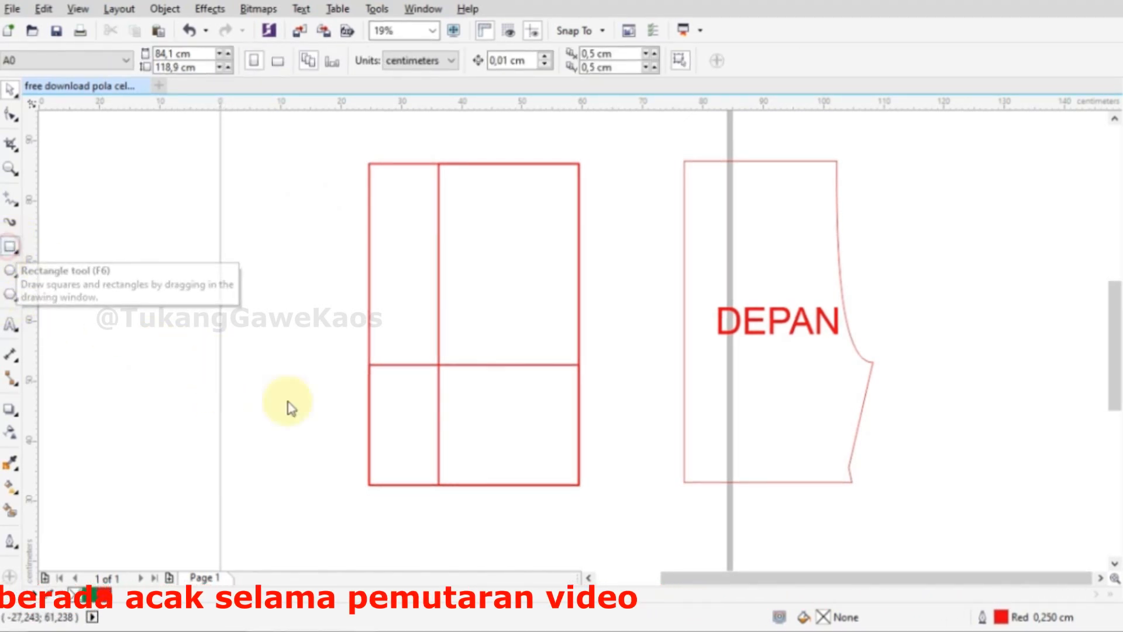
pyautogui.scroll(2, 517, 544)
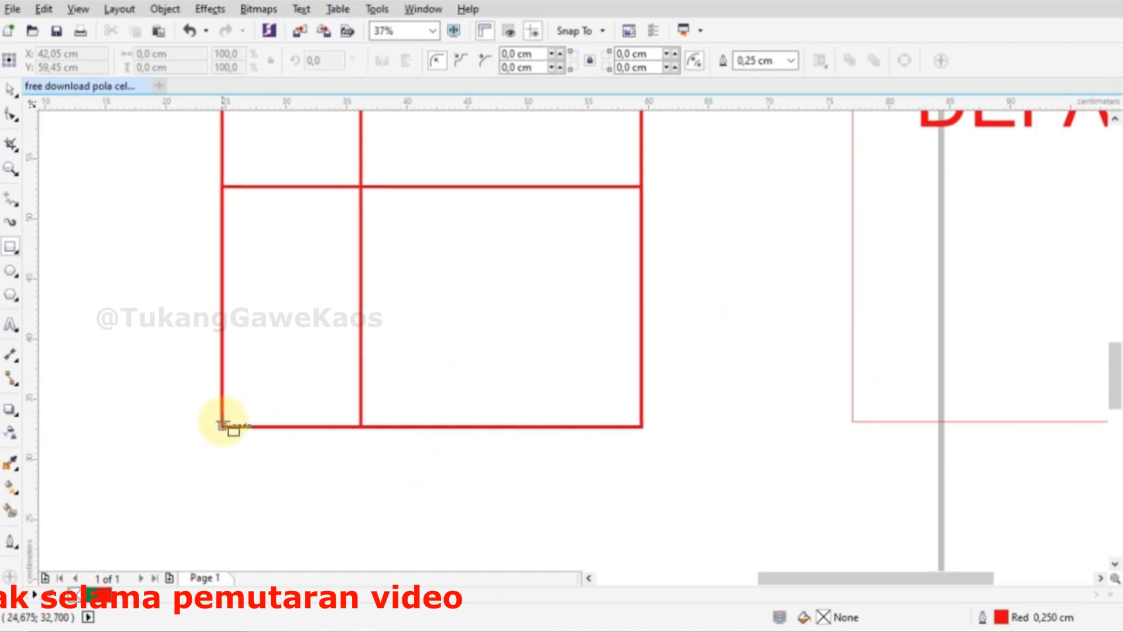
pyautogui.click(222, 422)
pyautogui.moveTo(222, 428); pyautogui.dragTo(647, 376)
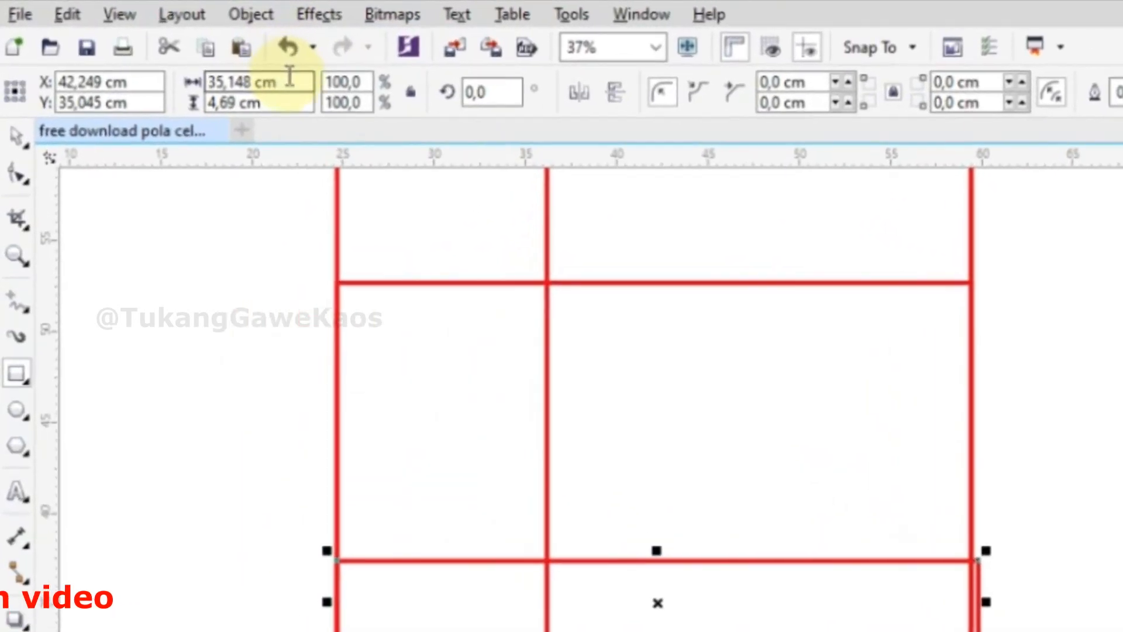
pyautogui.click(234, 69)
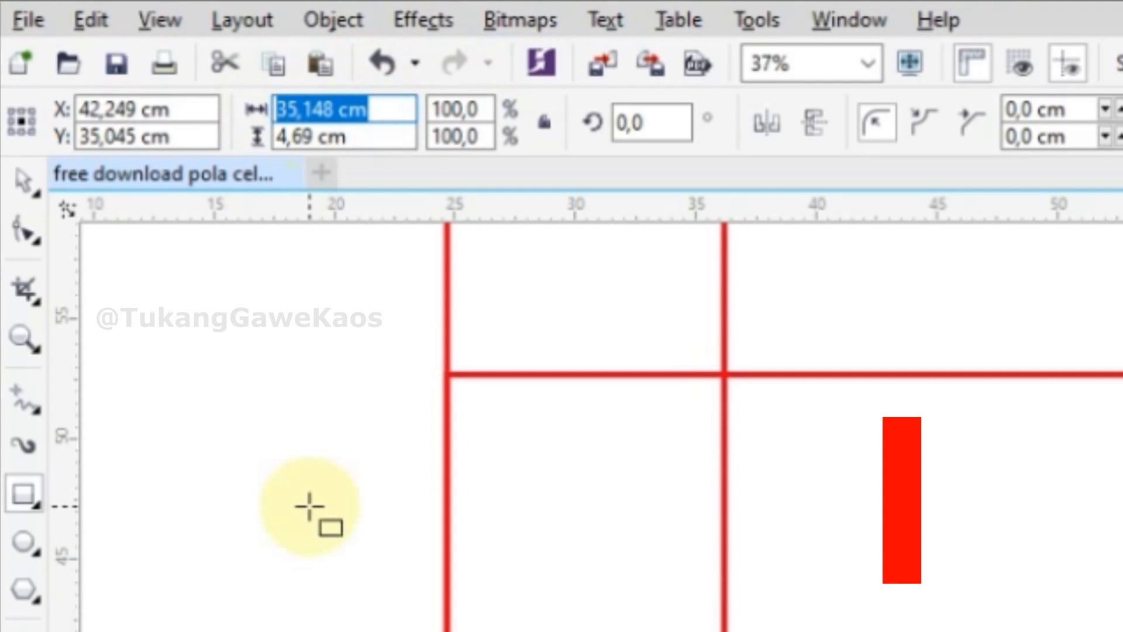
pyautogui.write('30')
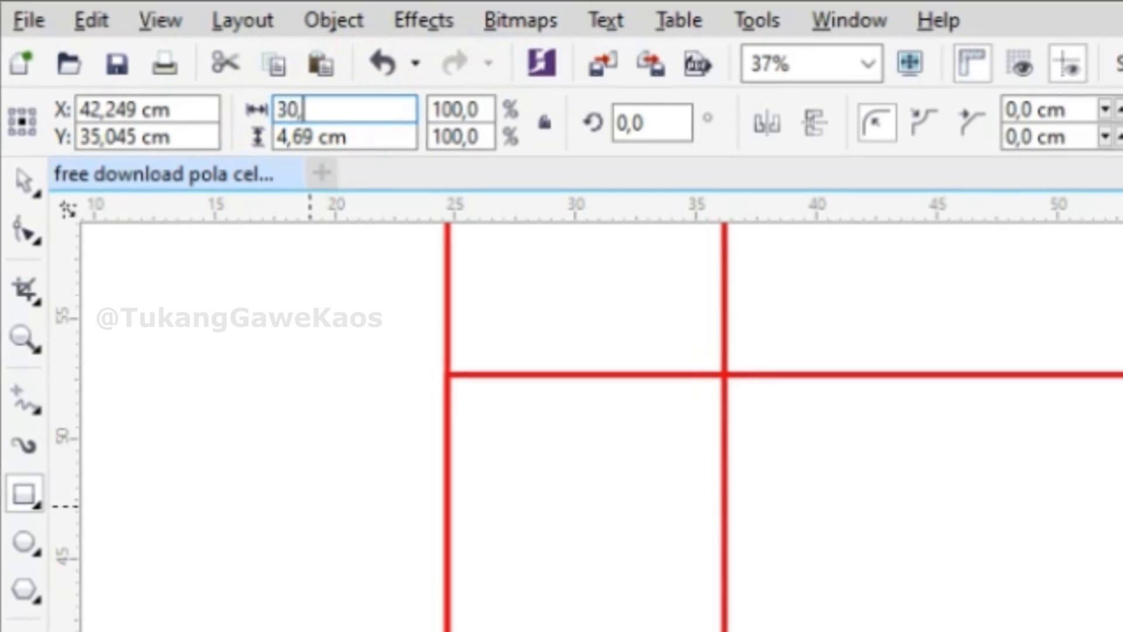
pyautogui.write(',25')
pyautogui.click(307, 507)
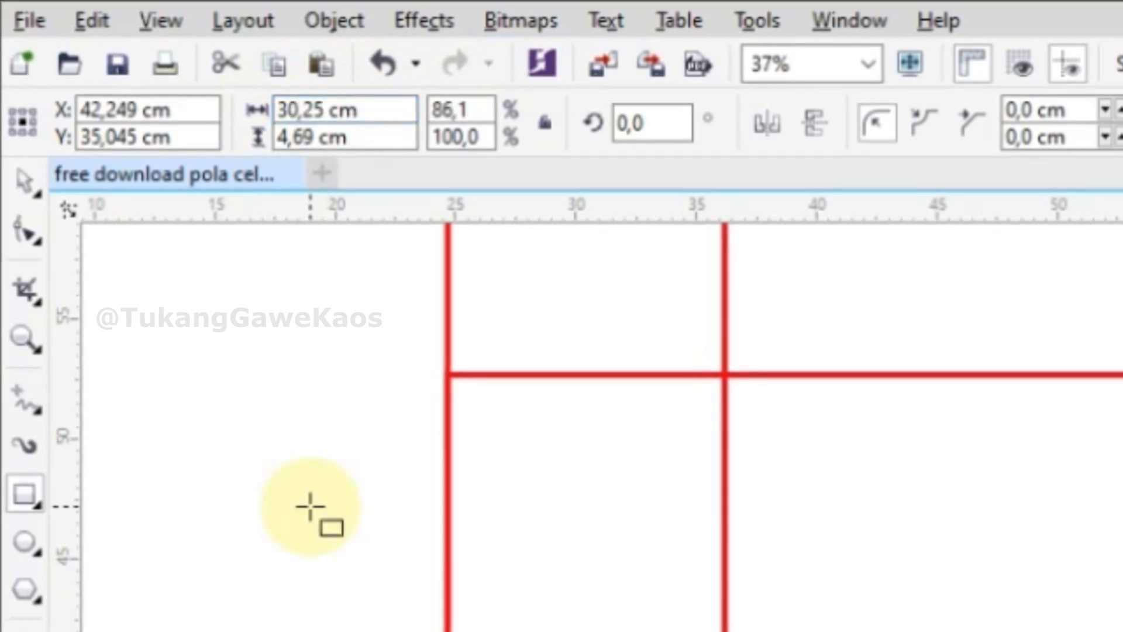
pyautogui.click(381, 134)
pyautogui.write('2,5')
pyautogui.press('Return')
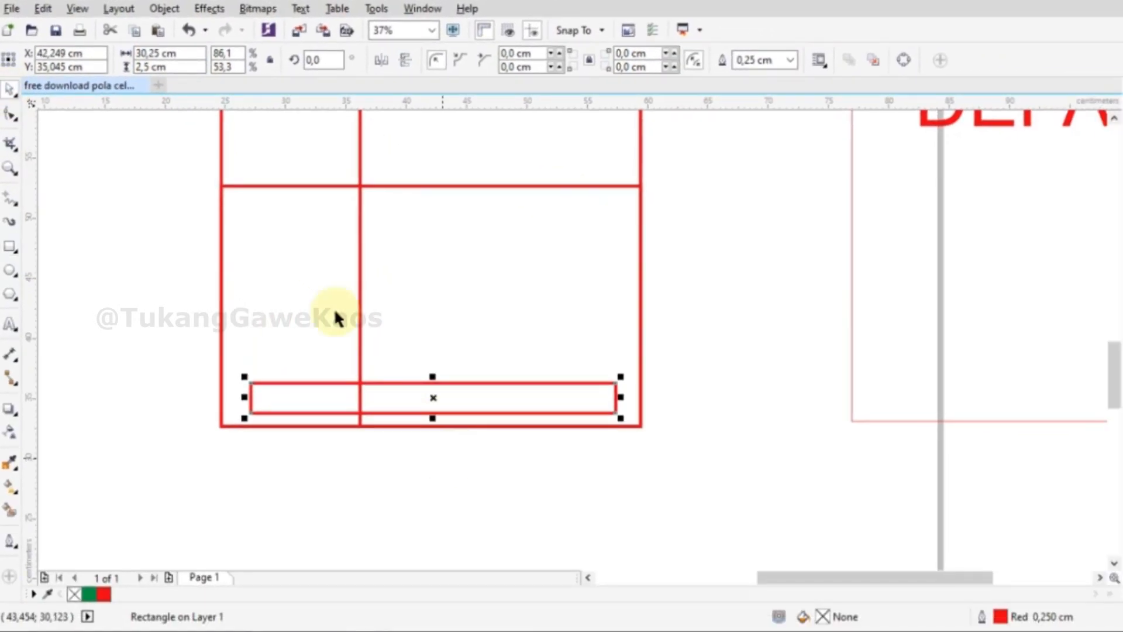
# - Align the 2,5 cm high strip to the bottom-right corner of the large rectangle
pyautogui.scroll(-2, 449, 507)
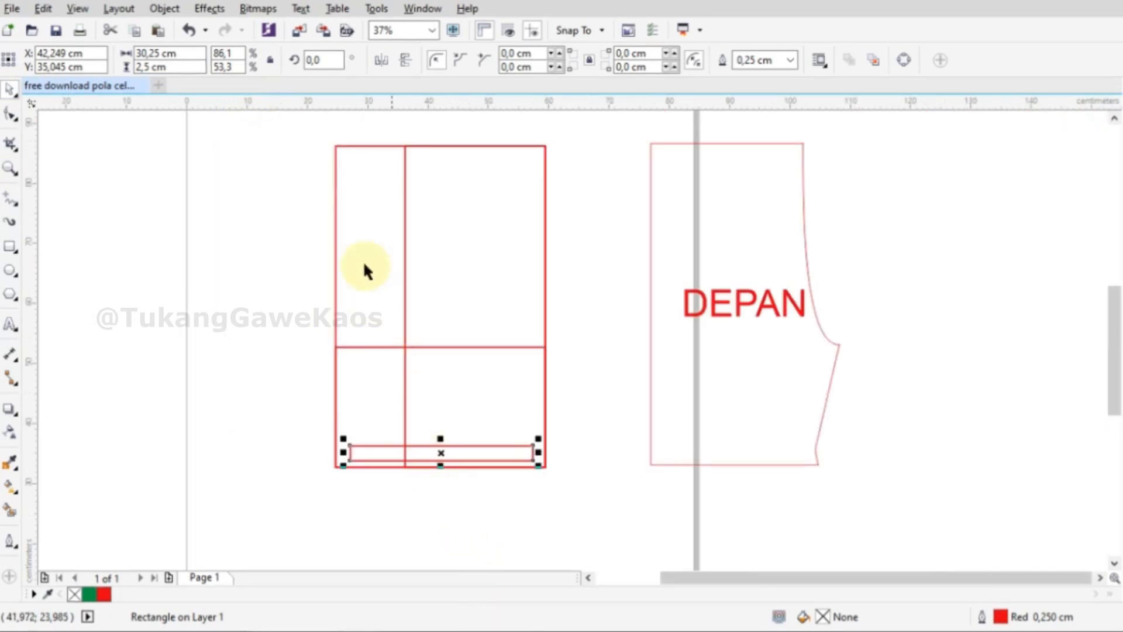
pyautogui.keyDown('shift'); pyautogui.click(341, 219); pyautogui.keyUp('shift')
pyautogui.press('b')
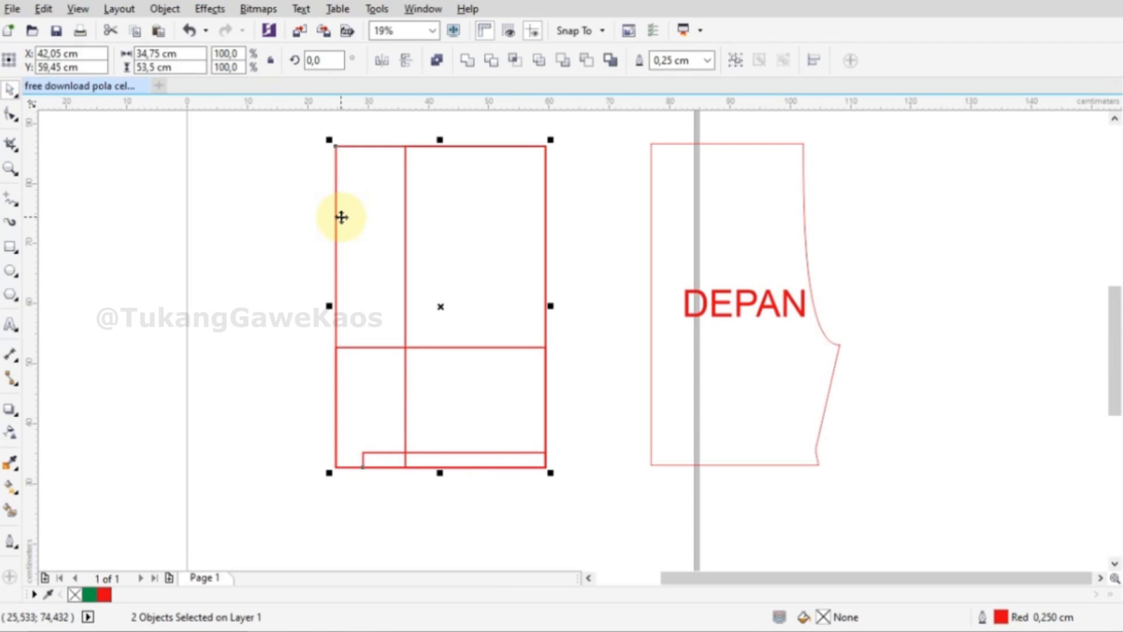
pyautogui.click(247, 193)
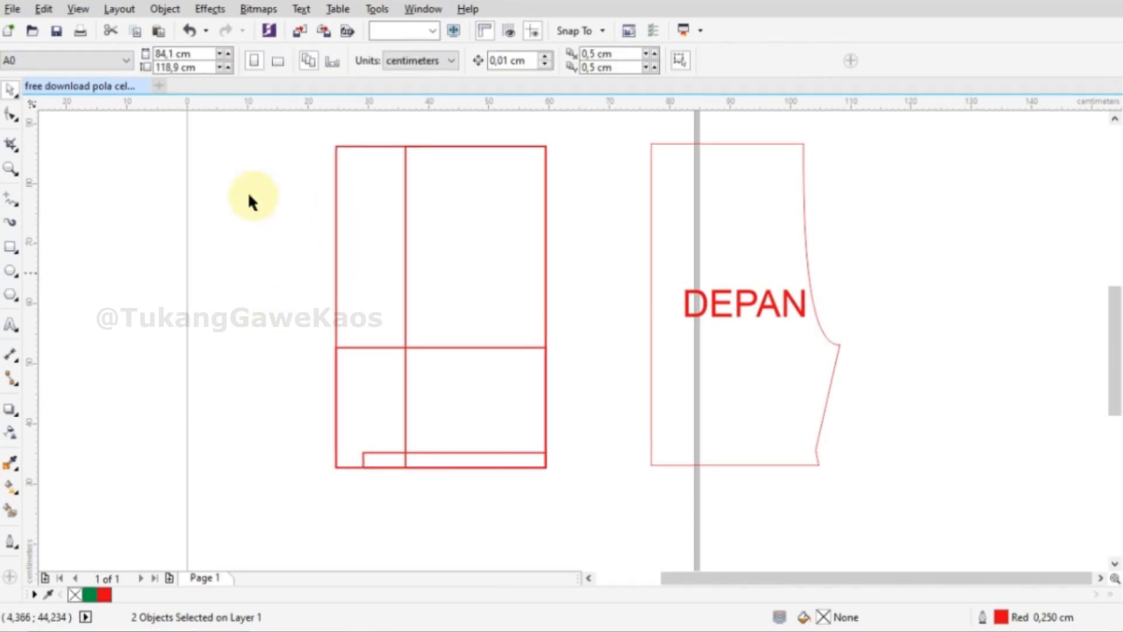
# - Draw a full-width rectangle at the top of the large rectangle and set its height to 2 cm
pyautogui.scroll(2, 426, 130)
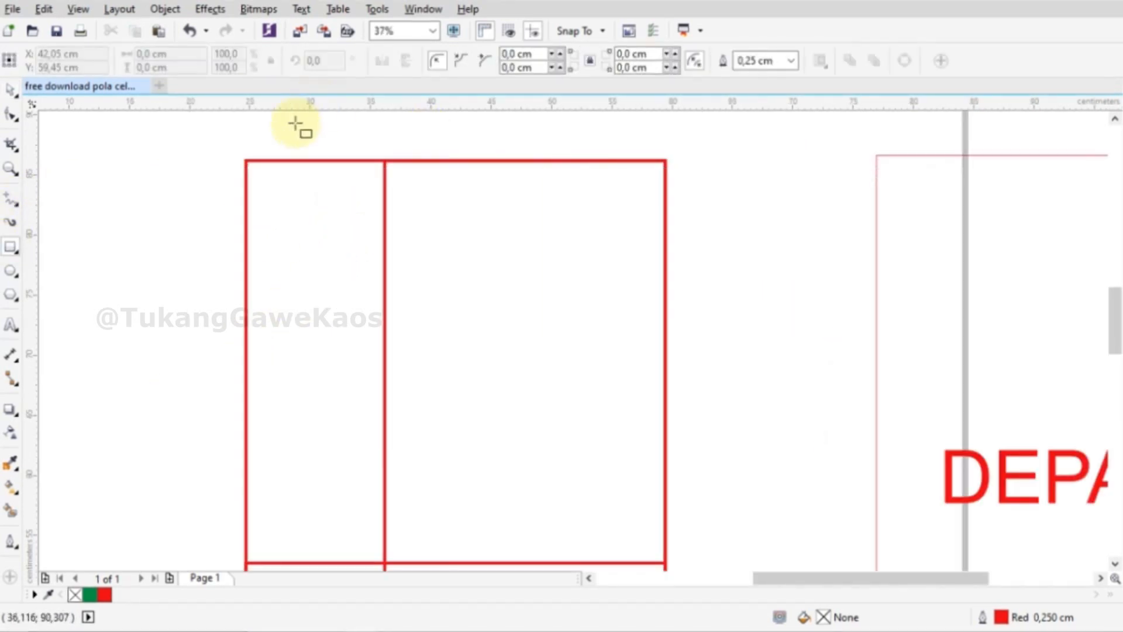
pyautogui.scroll(2, 296, 128)
pyautogui.moveTo(198, 196); pyautogui.dragTo(1040, 340)
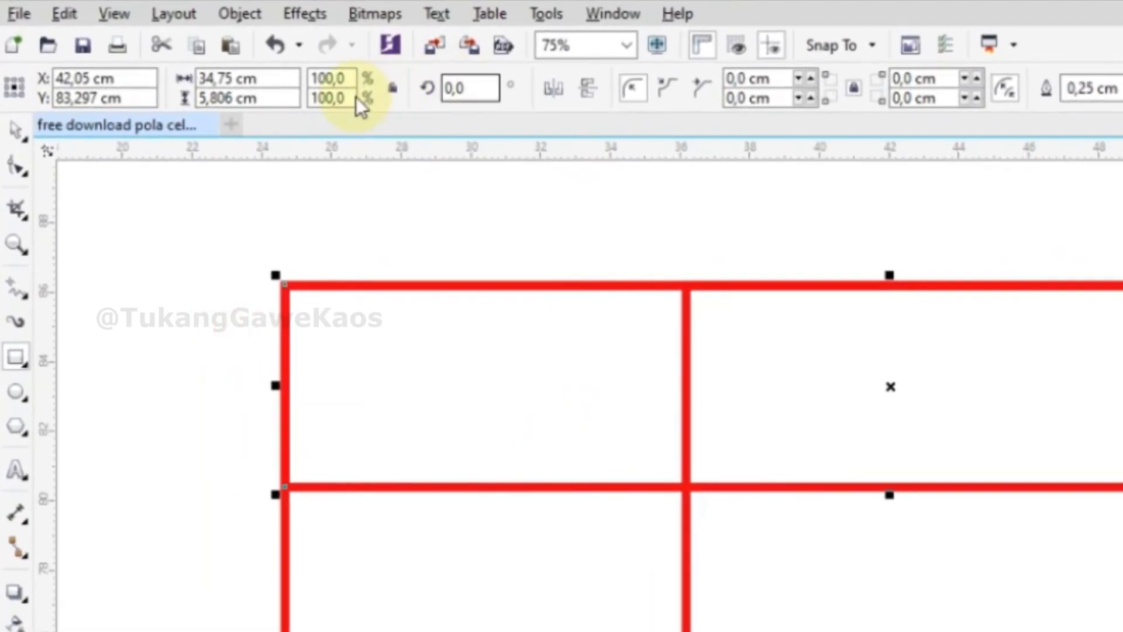
pyautogui.click(229, 80)
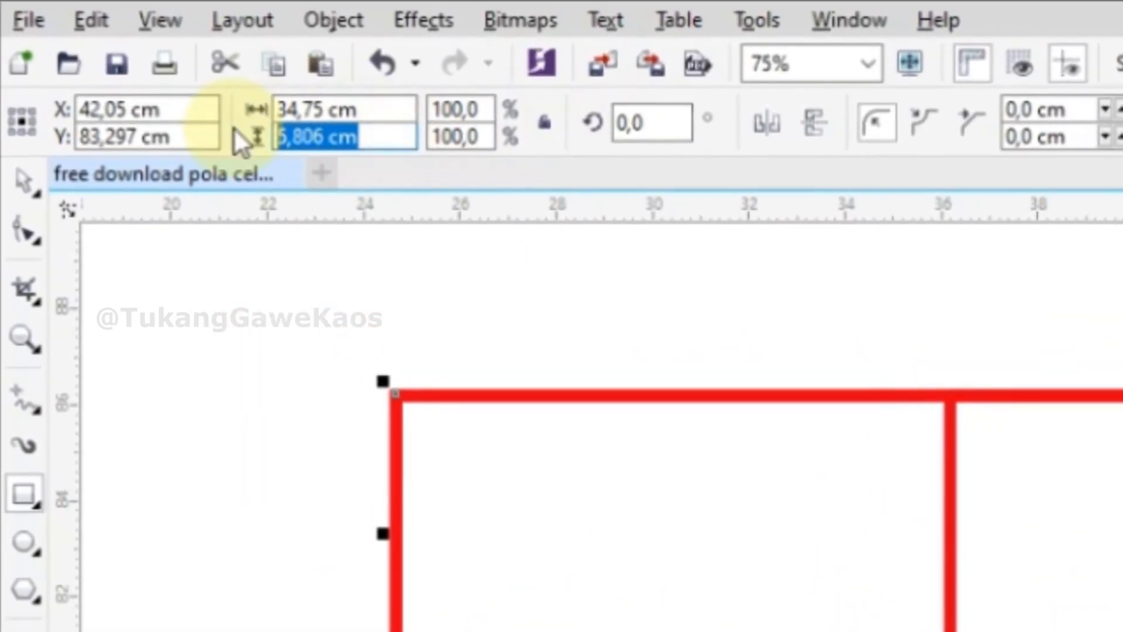
pyautogui.write('2')
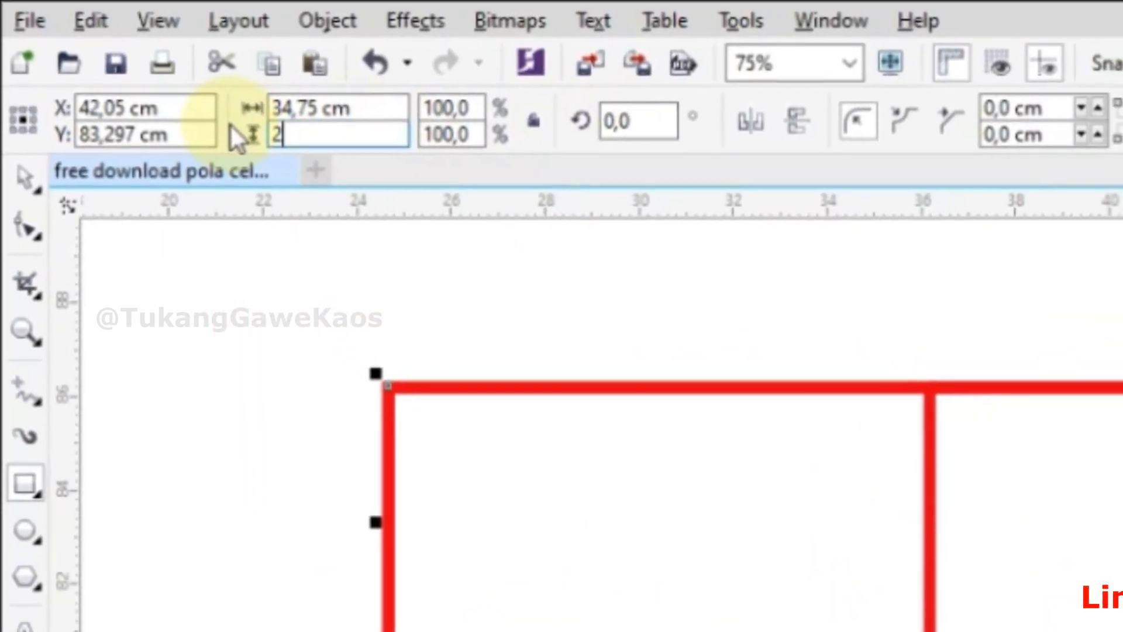
pyautogui.press('Return')
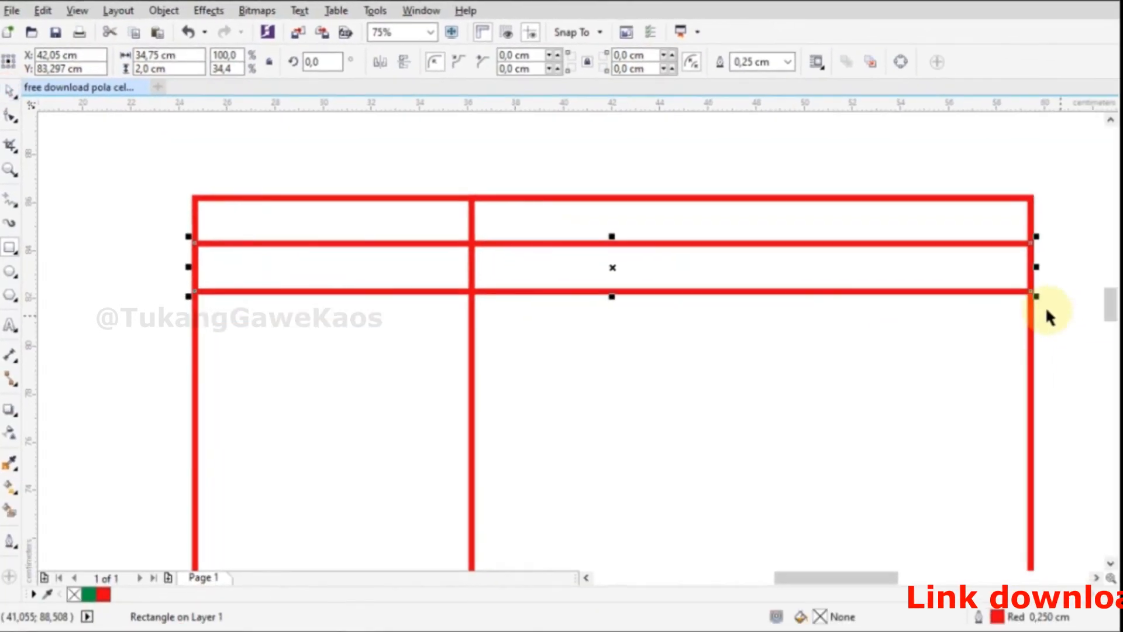
# - Stack the 2 cm high strip directly above the large rectangle's top edge and place a copy of it below the rectangle
pyautogui.moveTo(1031, 292); pyautogui.dragTo(1033, 200)
pyautogui.scroll(-3, 476, 145)
pyautogui.moveTo(460, 569); pyautogui.dragTo(504, 498)
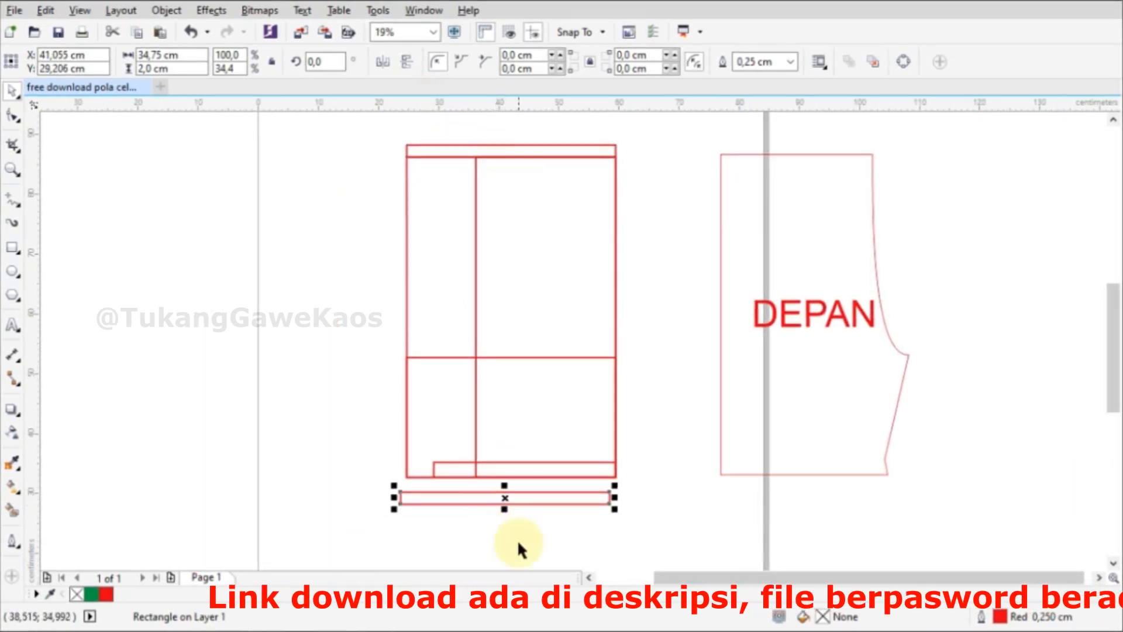
# - Set the copied strip's height to 1 cm and snap it against the underside of the large rectangle
pyautogui.scroll(2, 544, 546)
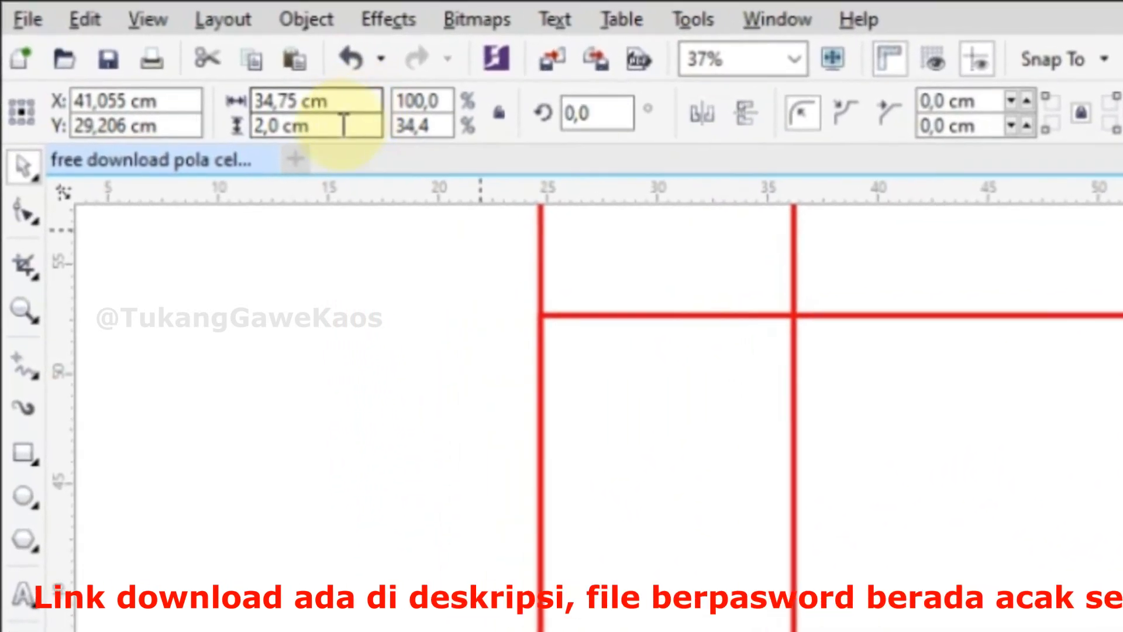
pyautogui.click(246, 107)
pyautogui.write('1')
pyautogui.press('Return')
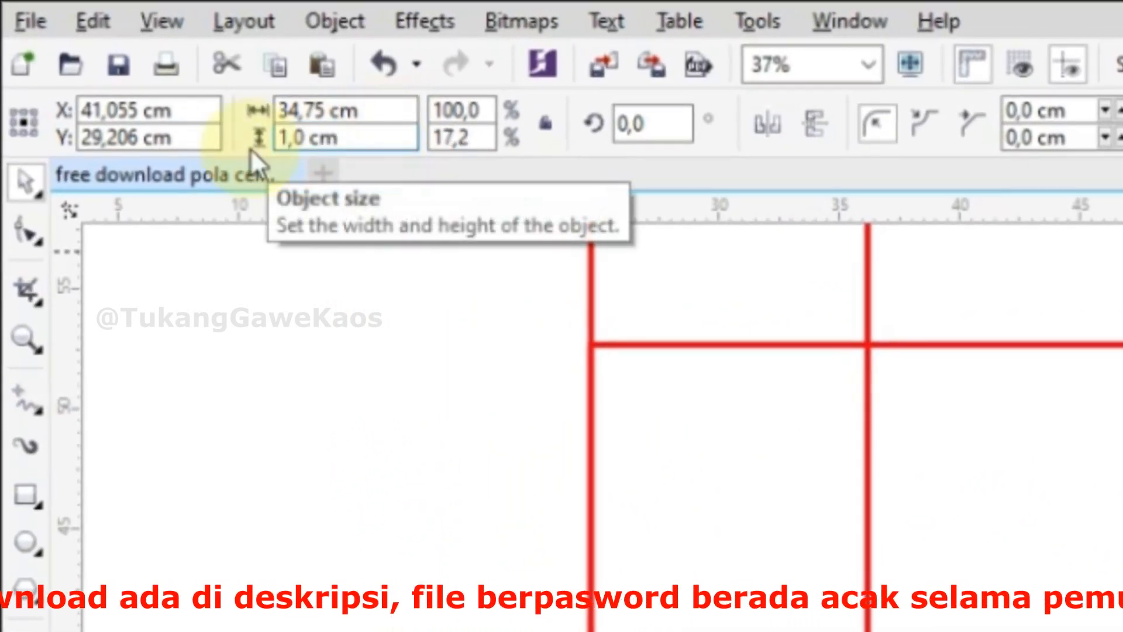
pyautogui.scroll(4, 585, 381)
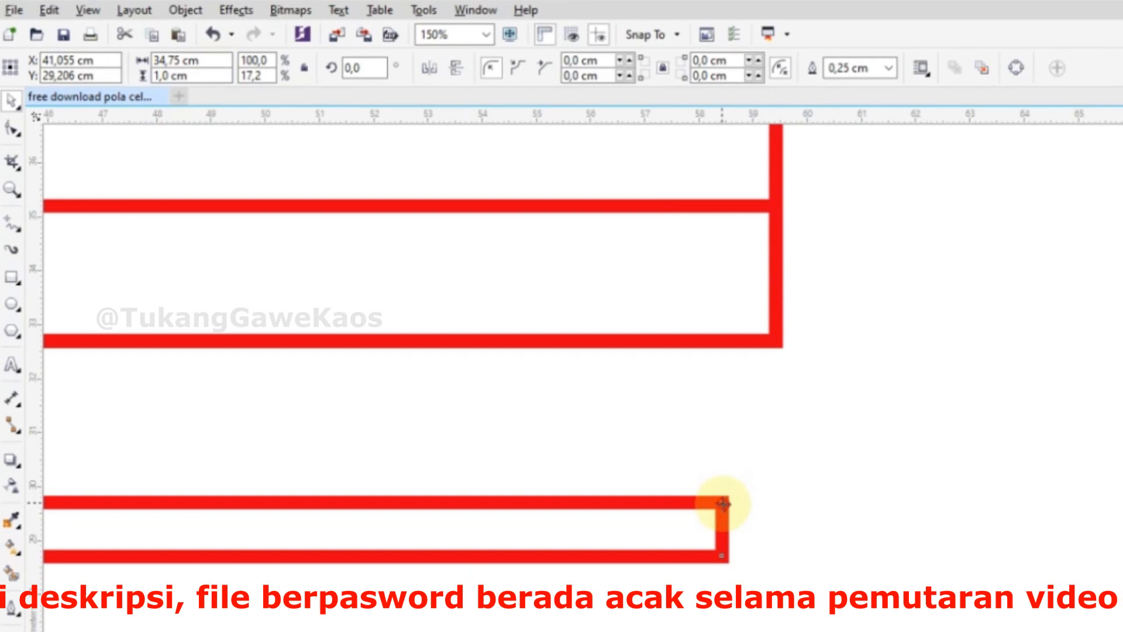
pyautogui.moveTo(715, 504); pyautogui.dragTo(690, 299)
pyautogui.scroll(-4, 661, 374)
pyautogui.scroll(2, 608, 416)
pyautogui.click(556, 422)
pyautogui.scroll(-5, 584, 461)
pyautogui.scroll(2, 448, 428)
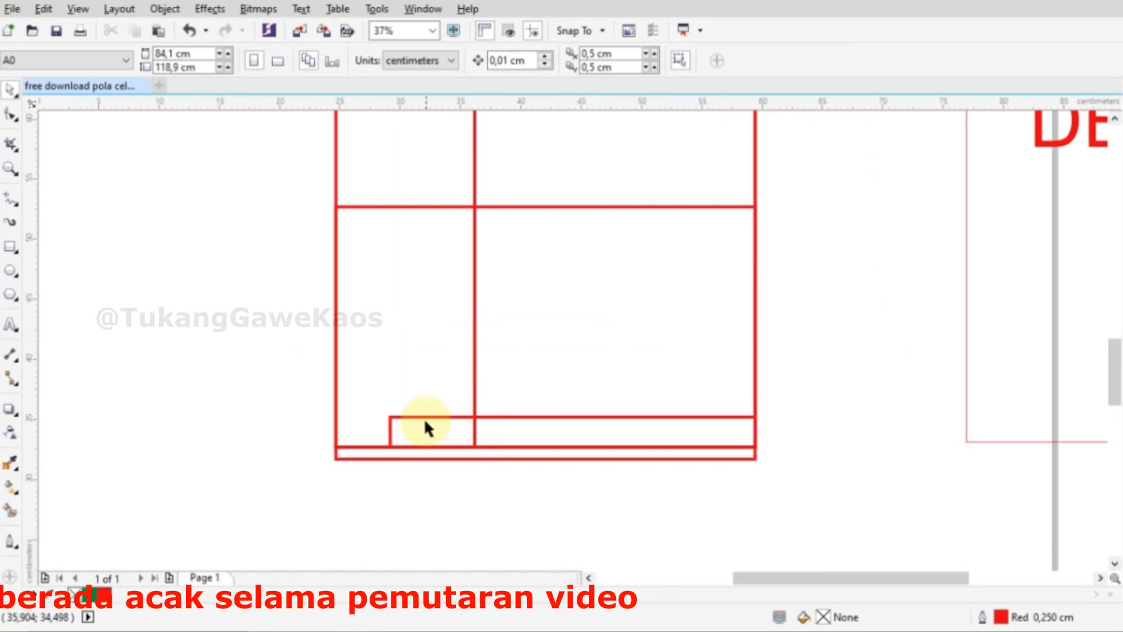
# - Duplicate the 30,25 × 2,5 cm strip, give the copy a green outline and set its width to 31,25 cm
pyautogui.click(539, 455)
pyautogui.scroll(2, 650, 477)
pyautogui.click(648, 467)
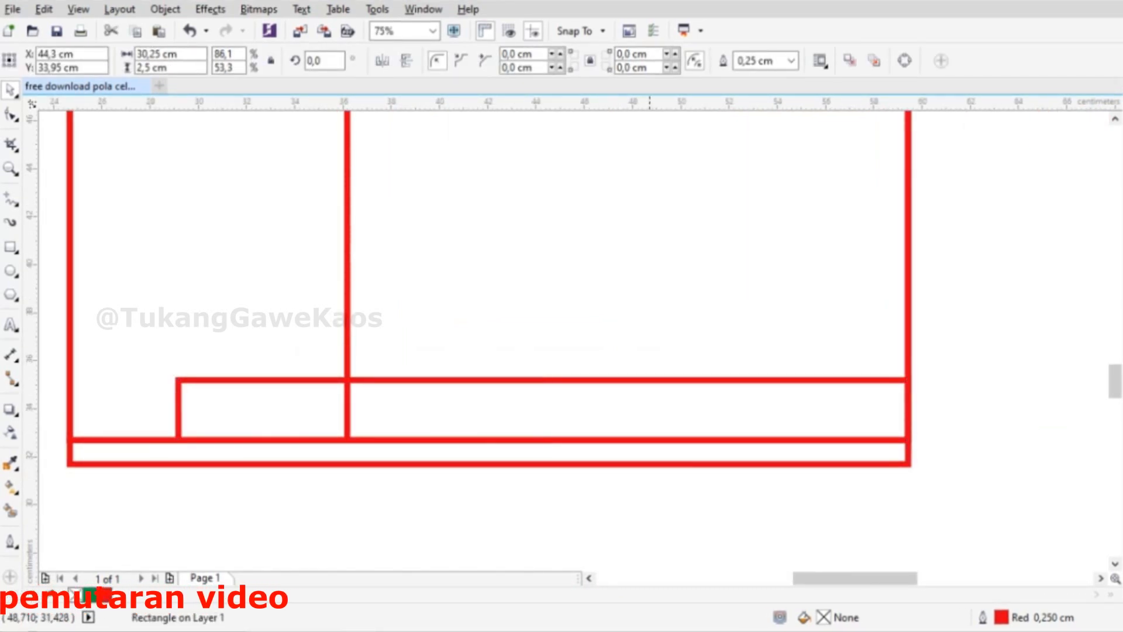
pyautogui.rightClick(90, 595)
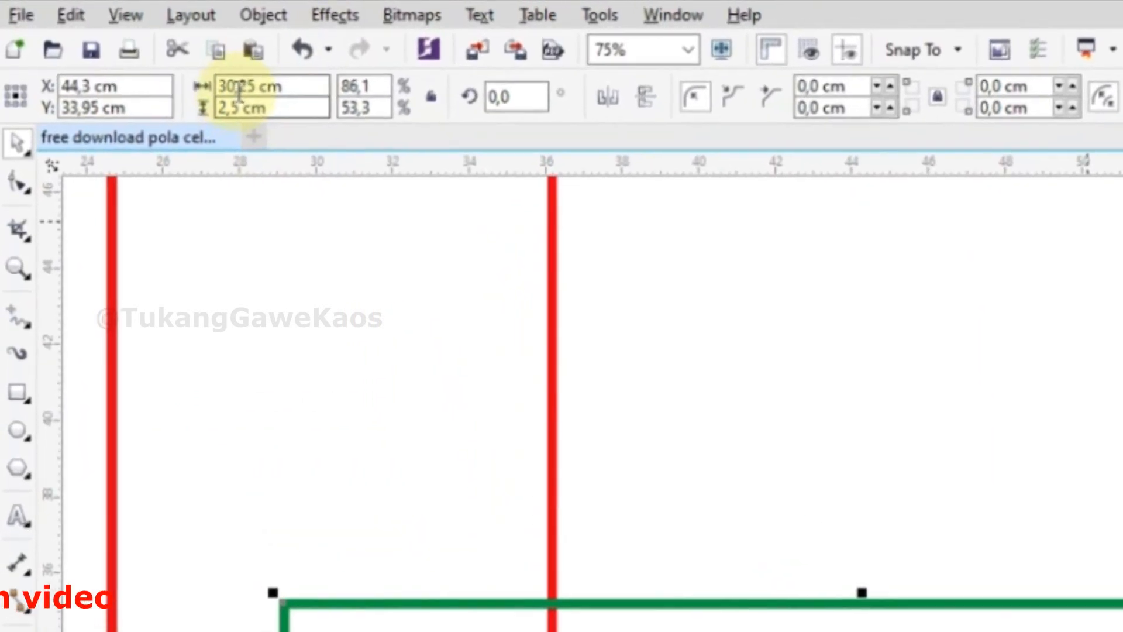
pyautogui.press('BackSpace')
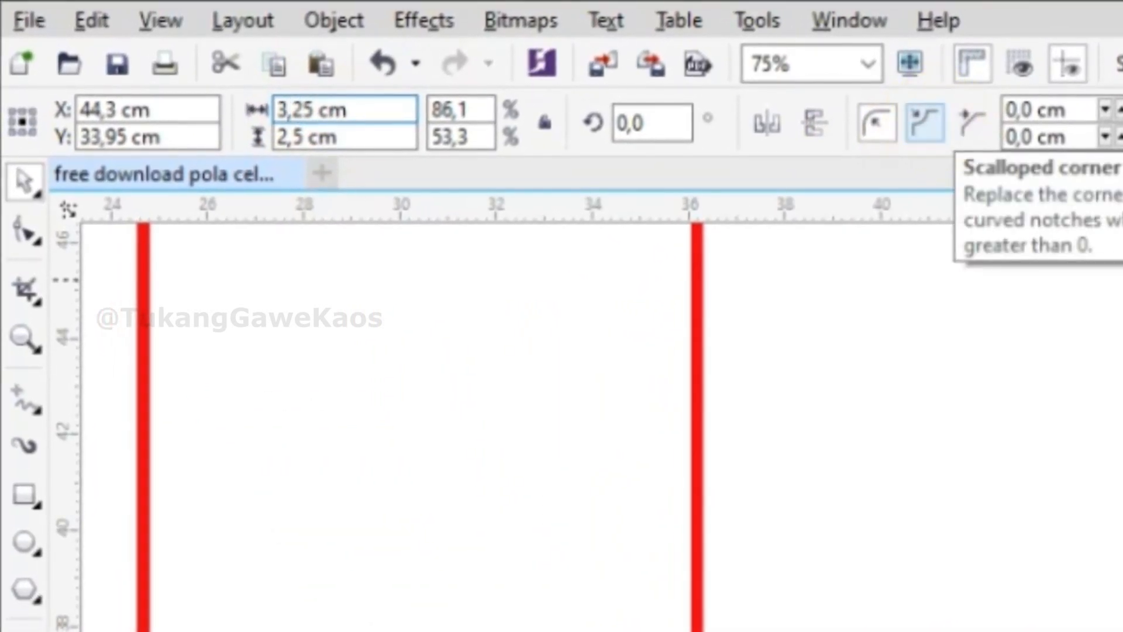
pyautogui.write('1')
pyautogui.press('Return')
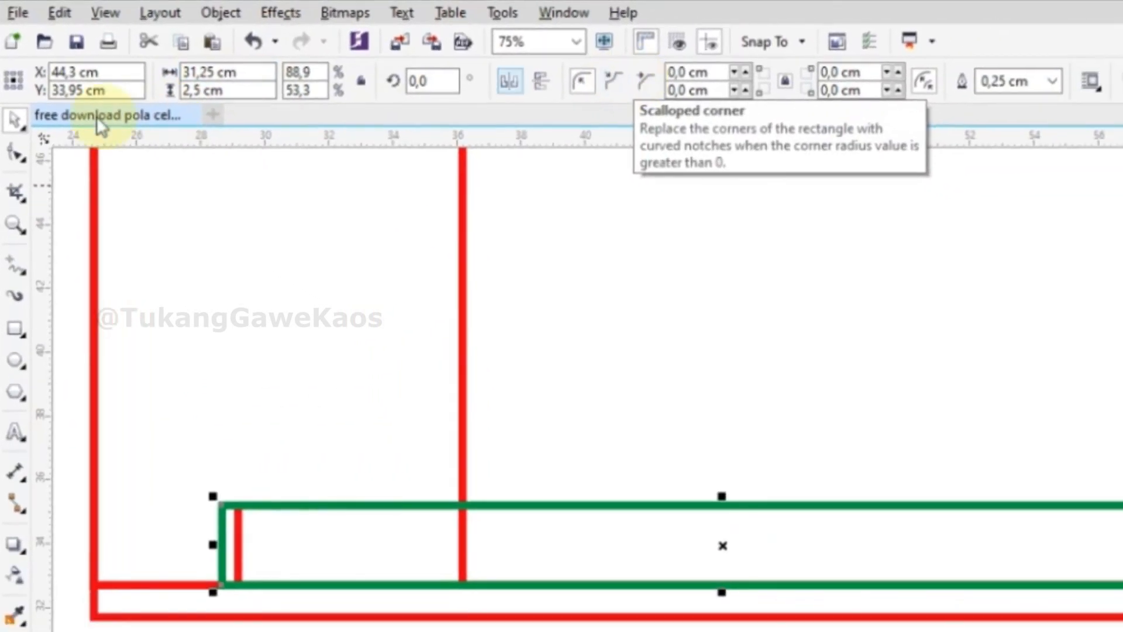
pyautogui.click(786, 574)
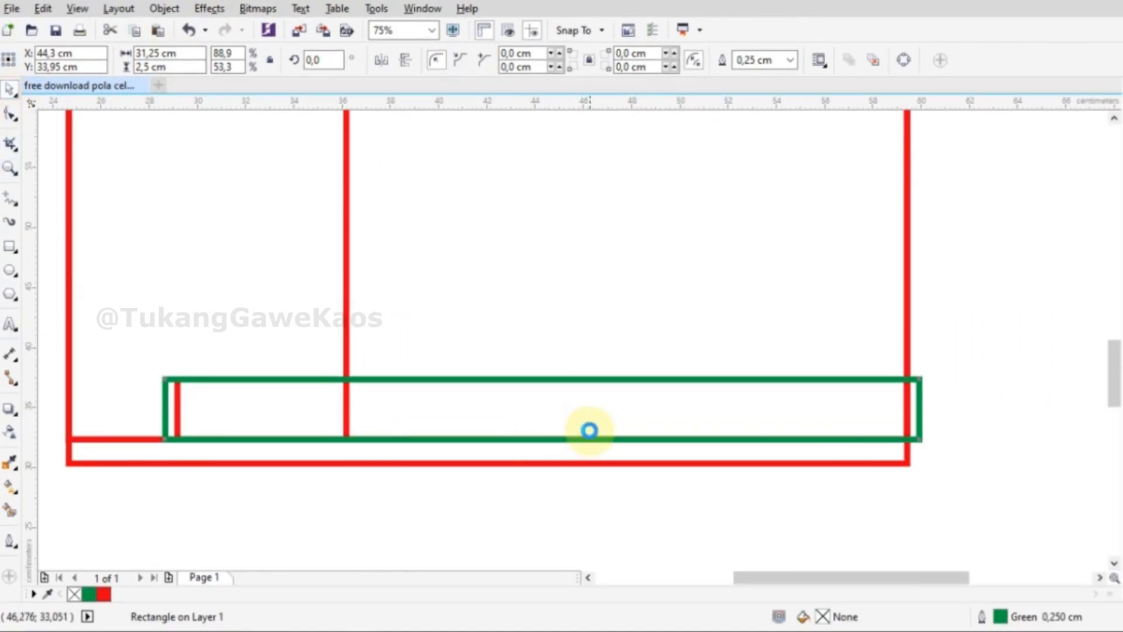
pyautogui.scroll(-2, 589, 431)
pyautogui.click(494, 468)
pyautogui.scroll(2, 494, 465)
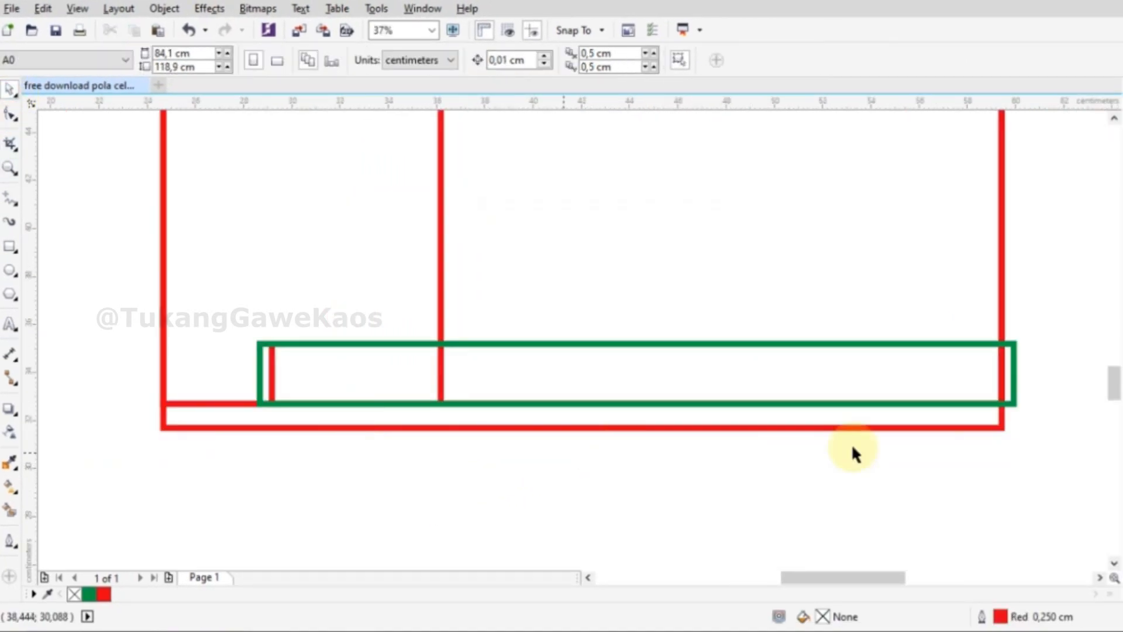
# - Move the green strip and the matching red strip down together so they rest on the 1 cm strip's bottom edge
pyautogui.moveTo(1047, 426); pyautogui.dragTo(195, 258)
pyautogui.scroll(2, 1068, 455)
pyautogui.scroll(4, 1068, 456)
pyautogui.keyDown('shift'); pyautogui.click(803, 244); pyautogui.keyUp('shift')
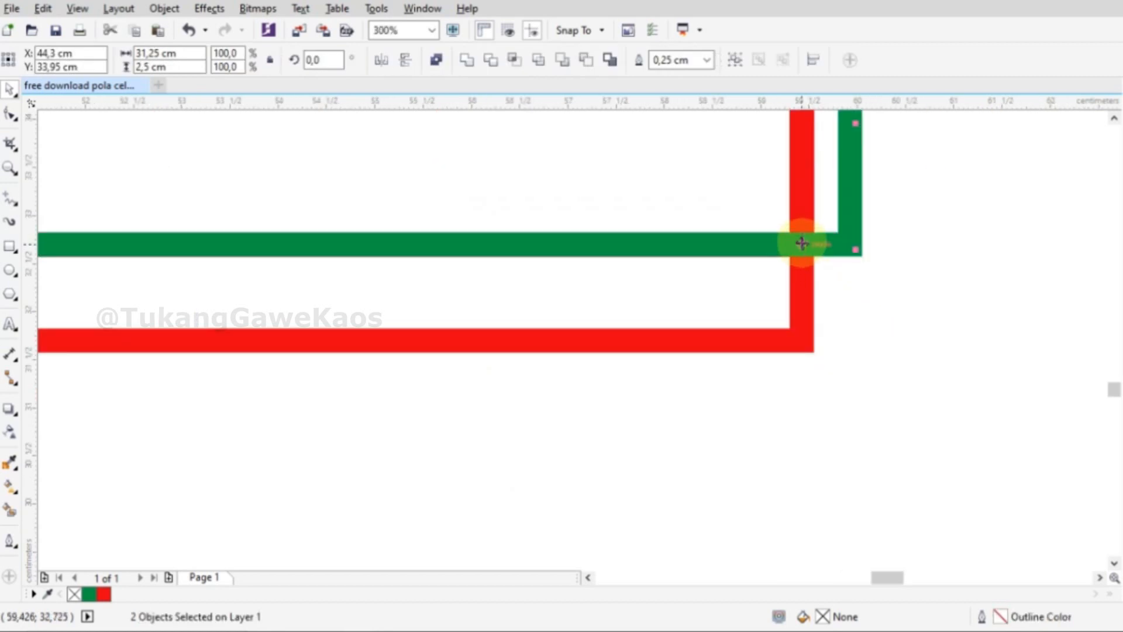
pyautogui.moveTo(802, 245); pyautogui.dragTo(802, 343)
pyautogui.scroll(-4, 835, 369)
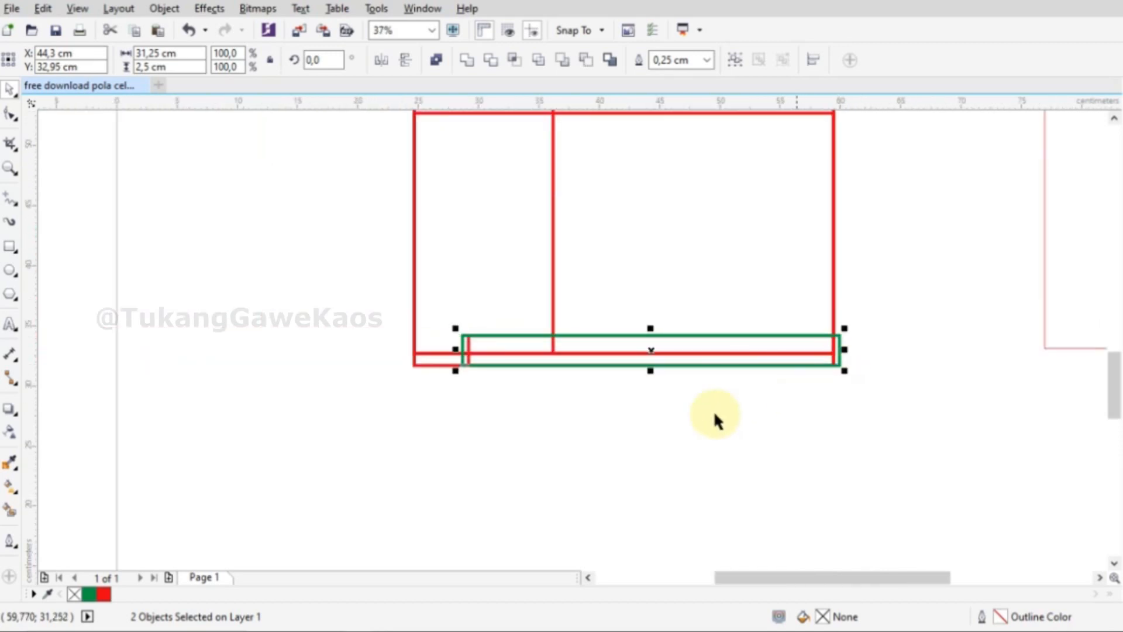
pyautogui.click(504, 440)
# - Stretch the 23,25 cm wide rectangle upward to the top of the 2 cm strip, making it 55,5 cm high
pyautogui.scroll(2, 481, 389)
pyautogui.scroll(-4, 483, 418)
pyautogui.scroll(-2, 484, 416)
pyautogui.scroll(4, 515, 252)
pyautogui.click(517, 274)
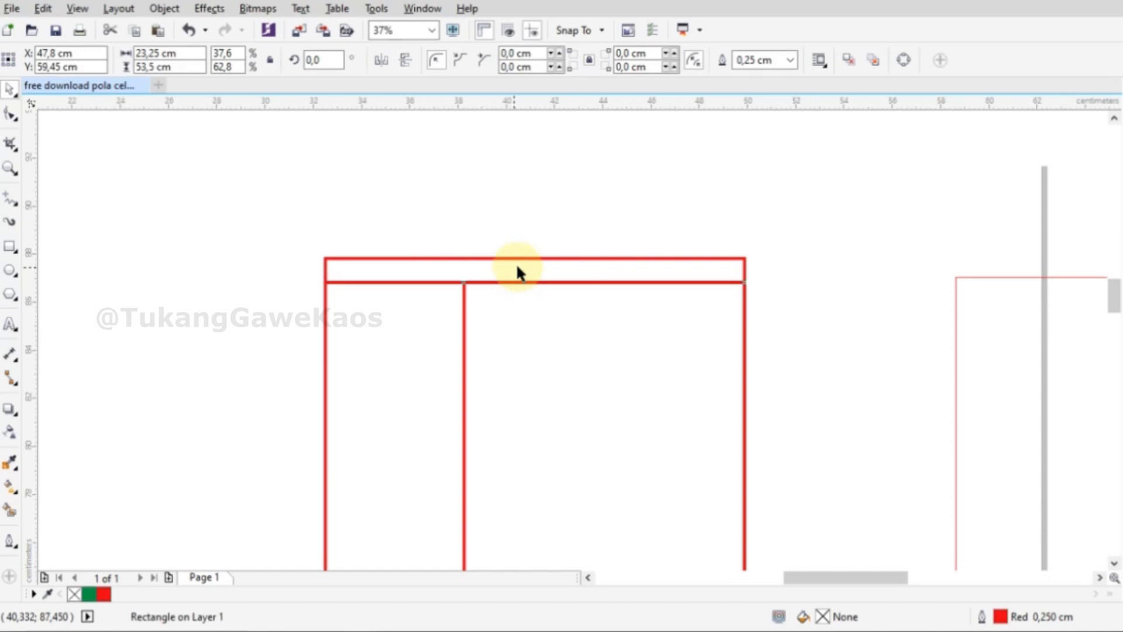
pyautogui.scroll(2, 517, 271)
pyautogui.click(698, 314)
pyautogui.moveTo(695, 265)
pyautogui.mouseDown()
pyautogui.moveTo(692, 231)
pyautogui.moveTo(693, 246)
pyautogui.mouseUp()
pyautogui.scroll(-5, 557, 187)
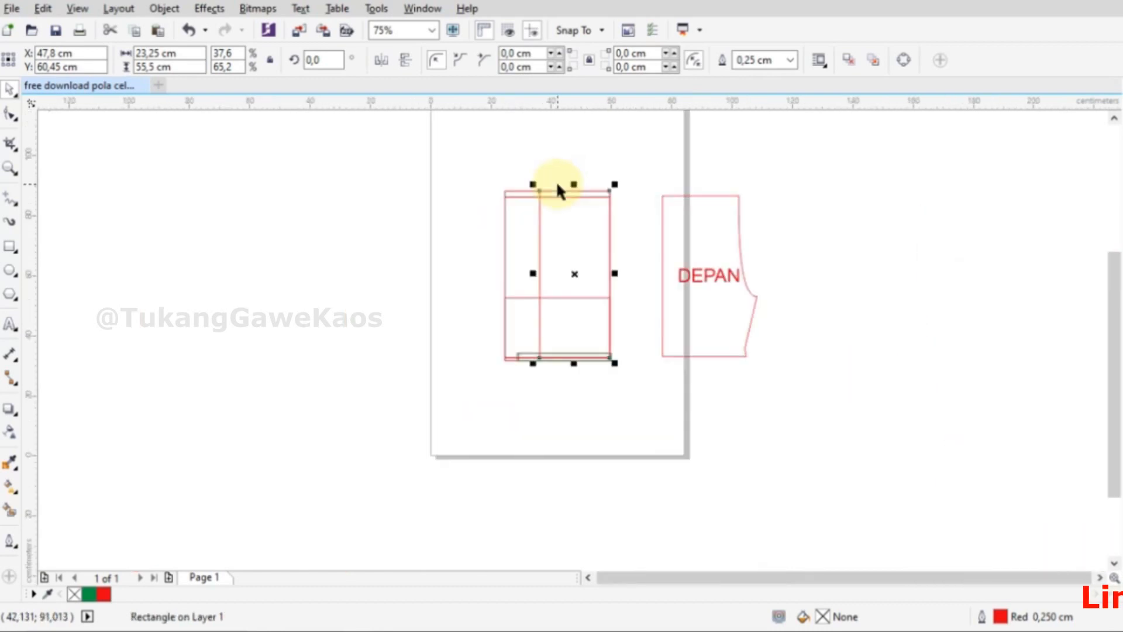
pyautogui.scroll(4, 521, 348)
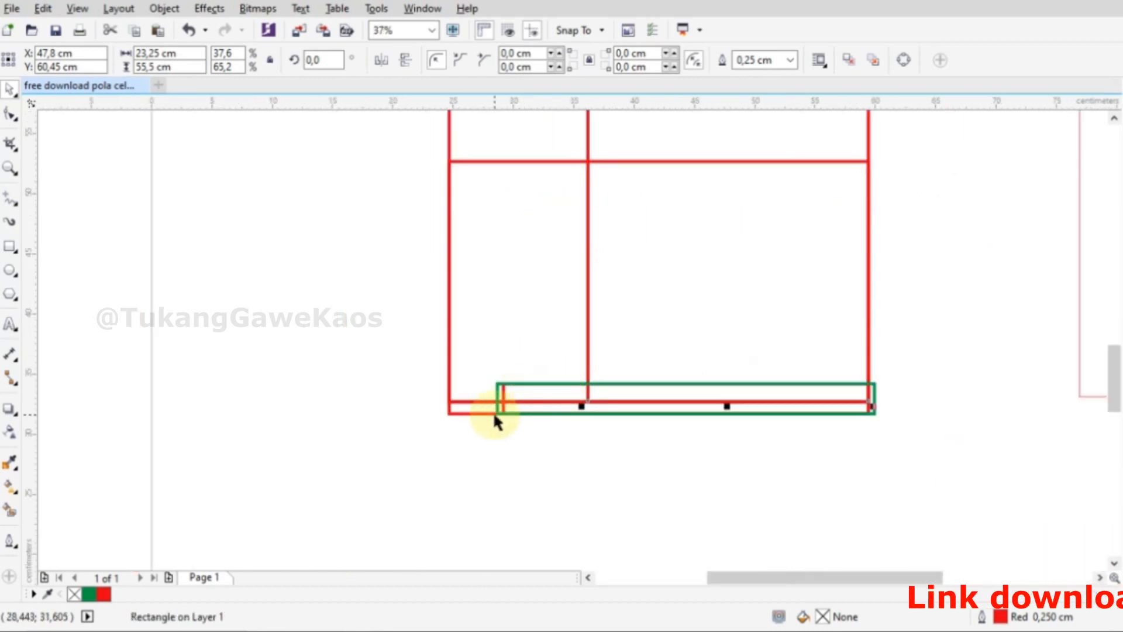
pyautogui.scroll(-2, 410, 417)
pyautogui.click(400, 415)
# - Draw straight lines from the large rectangle's top-right corner to the 23,25 cm rectangle's top-left corner and the 20 cm rectangle's top-left corner
pyautogui.scroll(-4, 433, 427)
pyautogui.scroll(4, 437, 362)
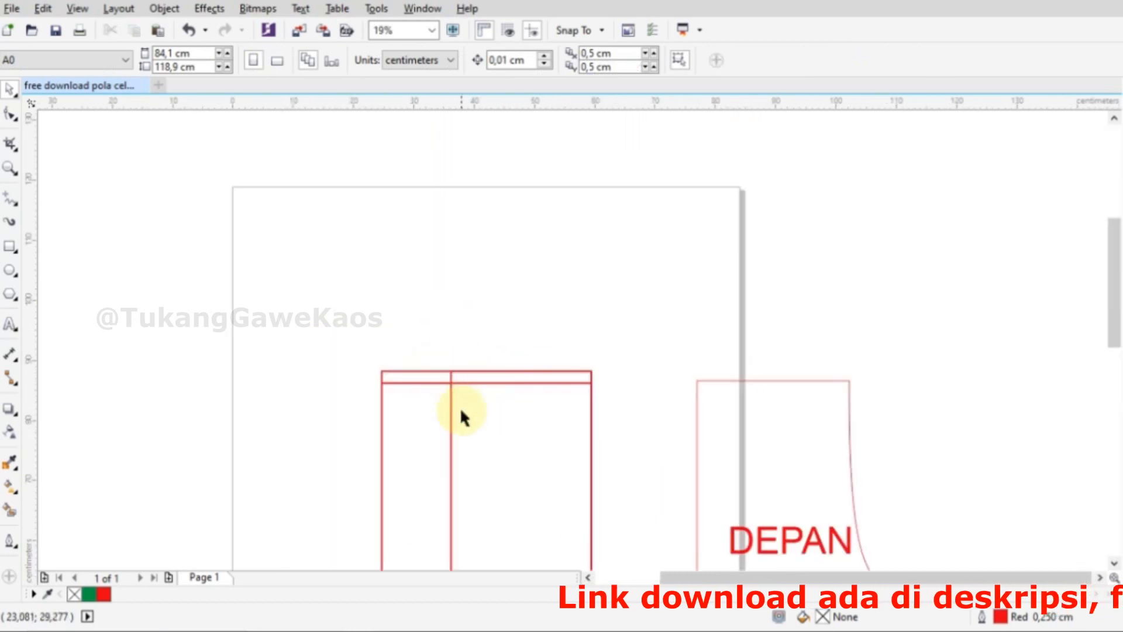
pyautogui.press('F5')
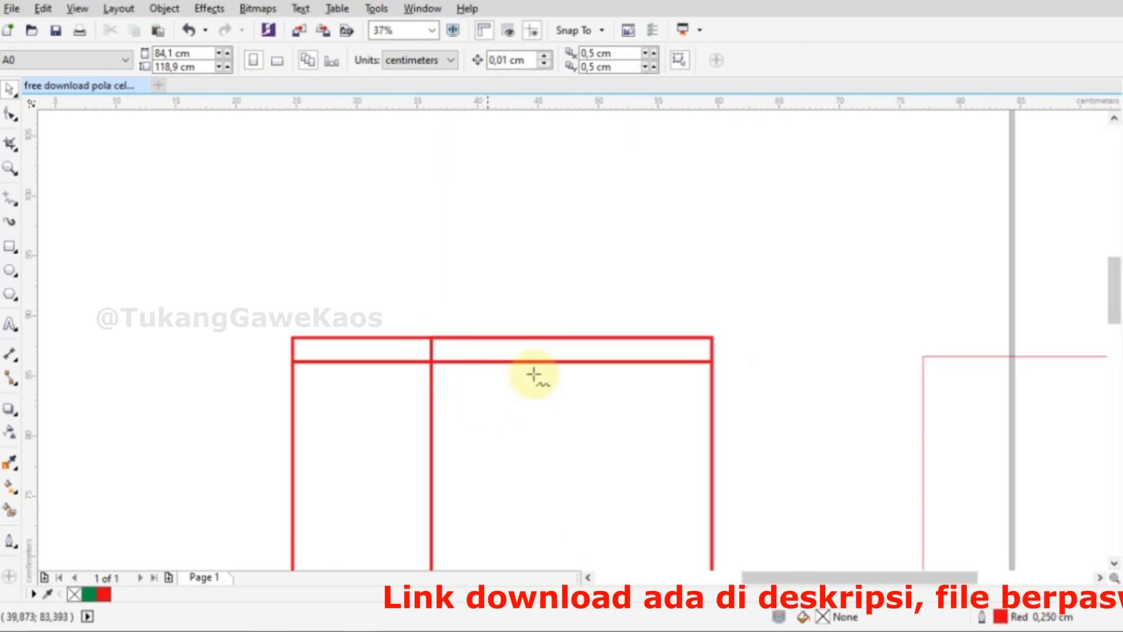
pyautogui.click(711, 361)
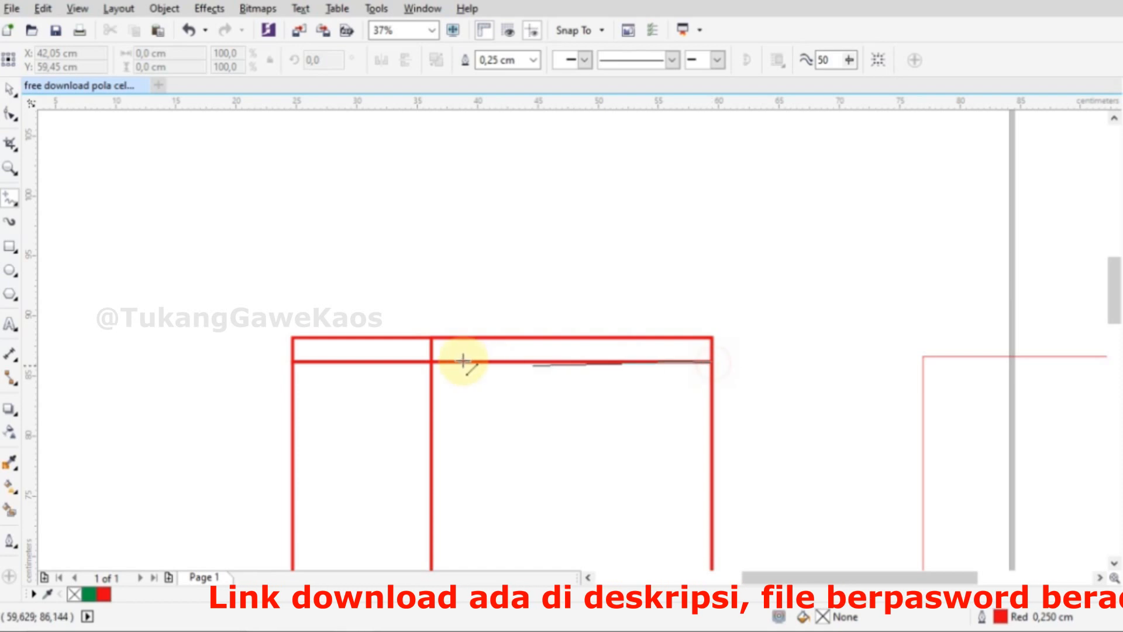
pyautogui.click(431, 338)
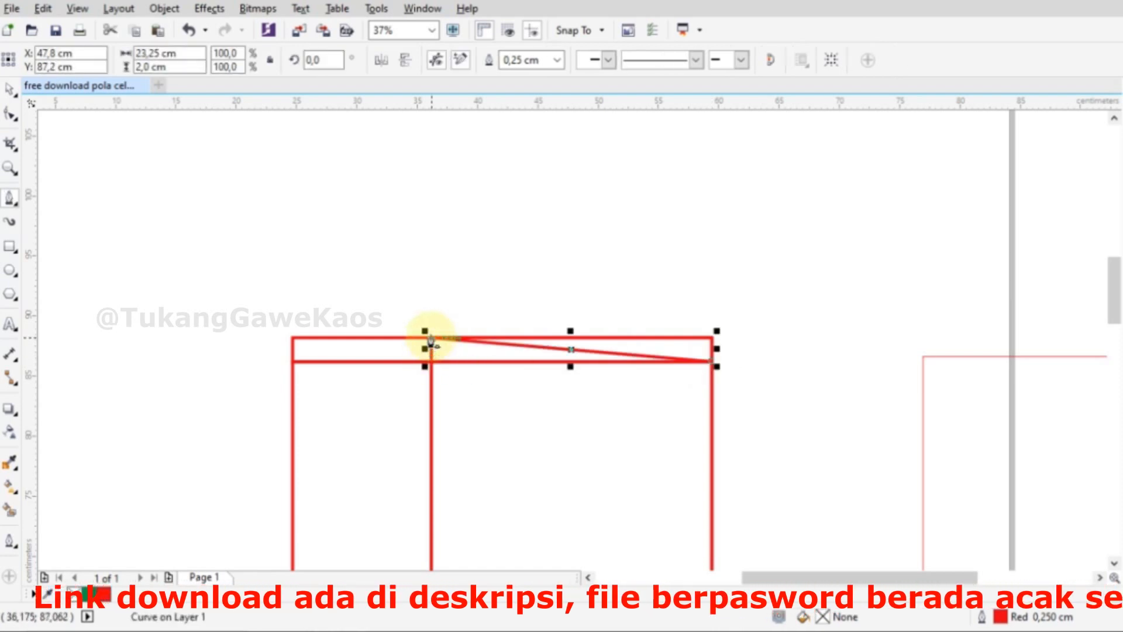
pyautogui.click(432, 338)
pyautogui.scroll(-1, 439, 409)
pyautogui.scroll(3, 407, 524)
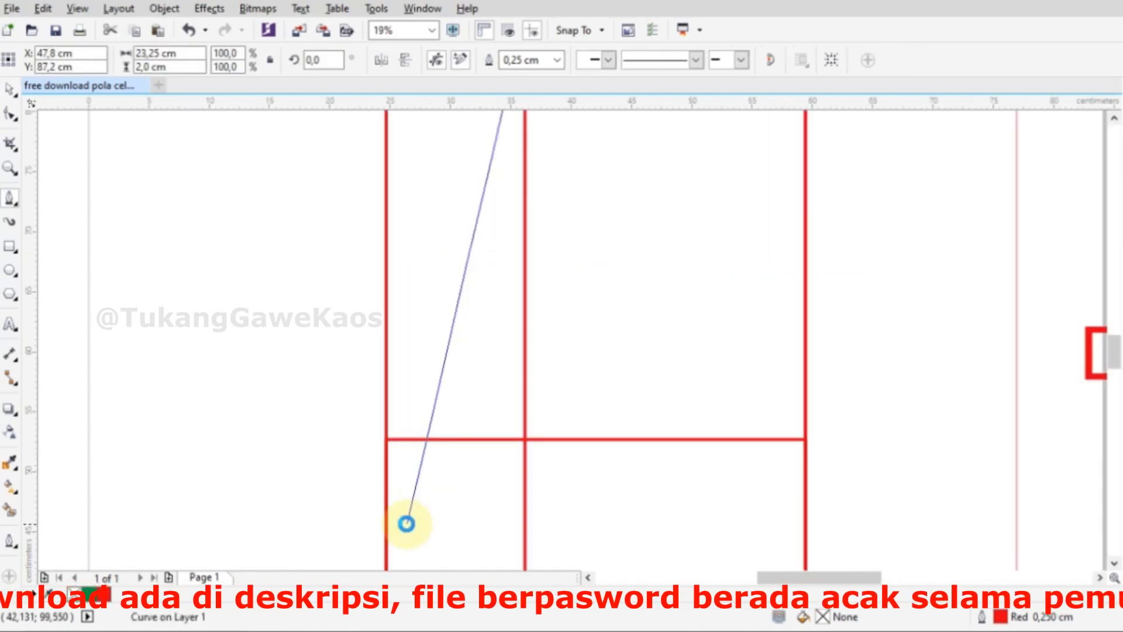
pyautogui.click(366, 354)
# - Continue the outline through the red strip's top-left and green strip's bottom-left corners, ending at the large rectangle's bottom-right corner
pyautogui.scroll(-3, 376, 276)
pyautogui.scroll(5, 448, 325)
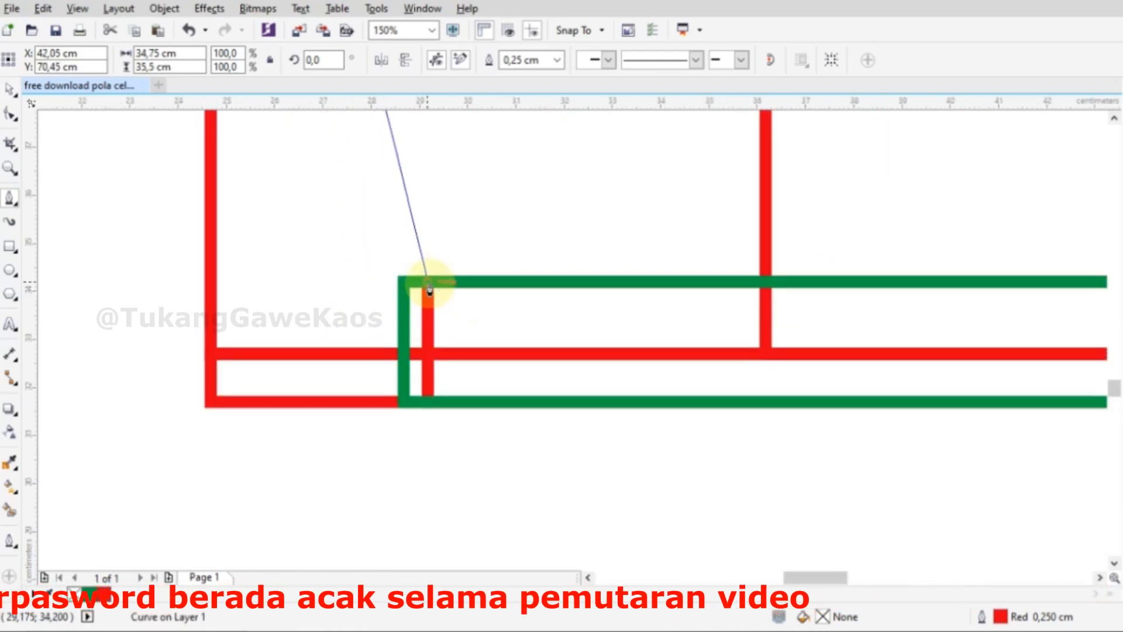
pyautogui.click(429, 283)
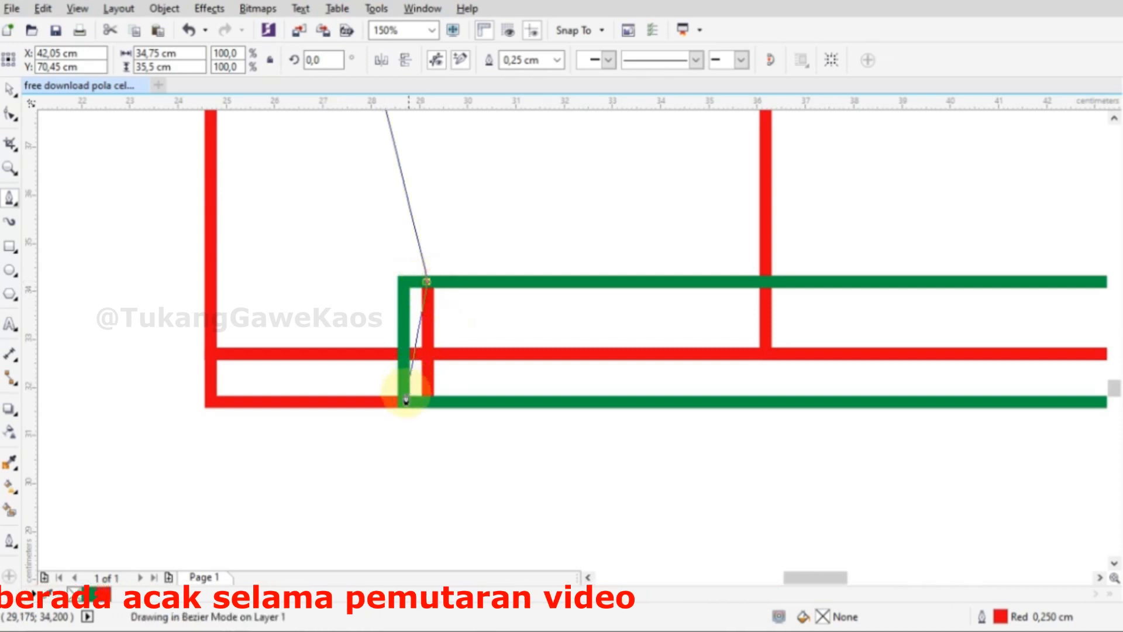
pyautogui.click(404, 410)
pyautogui.scroll(-2, 283, 433)
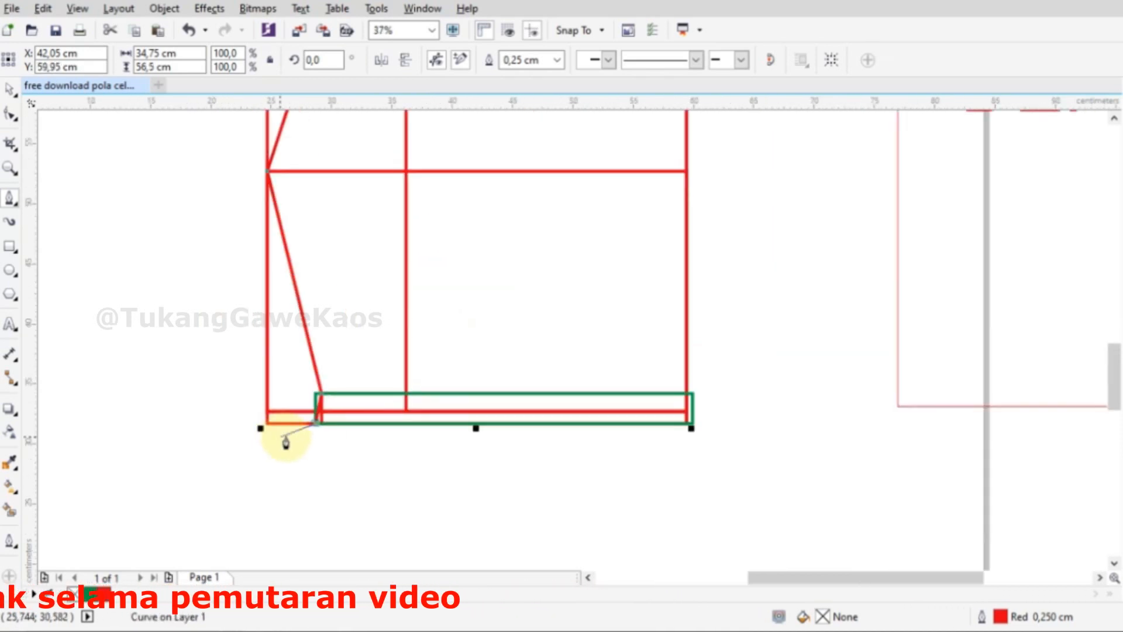
pyautogui.scroll(2, 697, 421)
pyautogui.scroll(4, 674, 431)
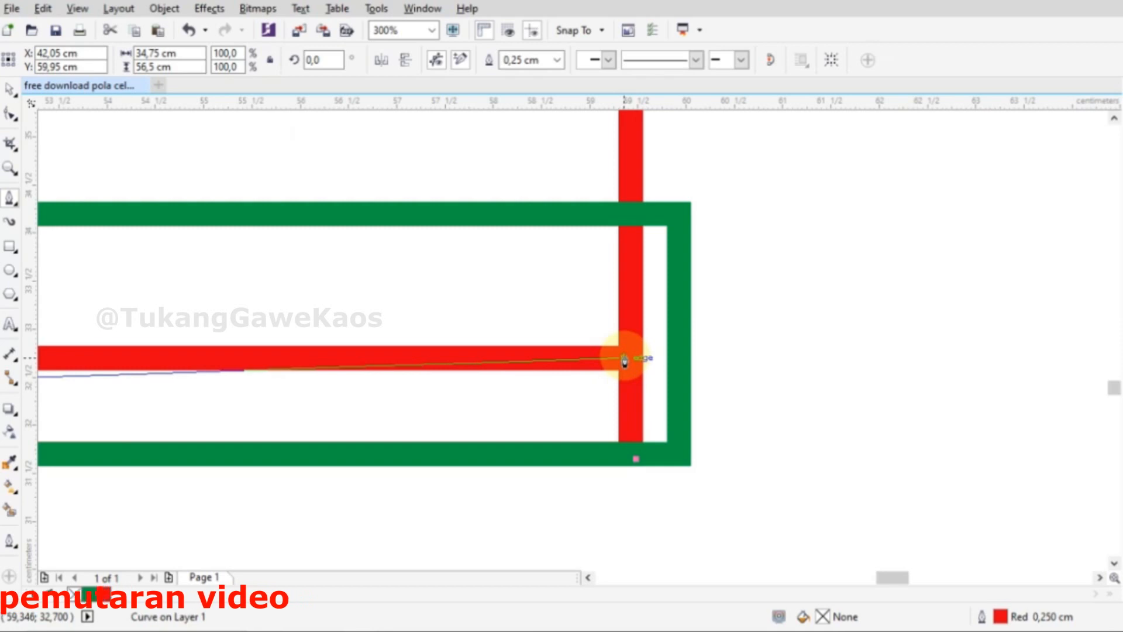
pyautogui.click(630, 358)
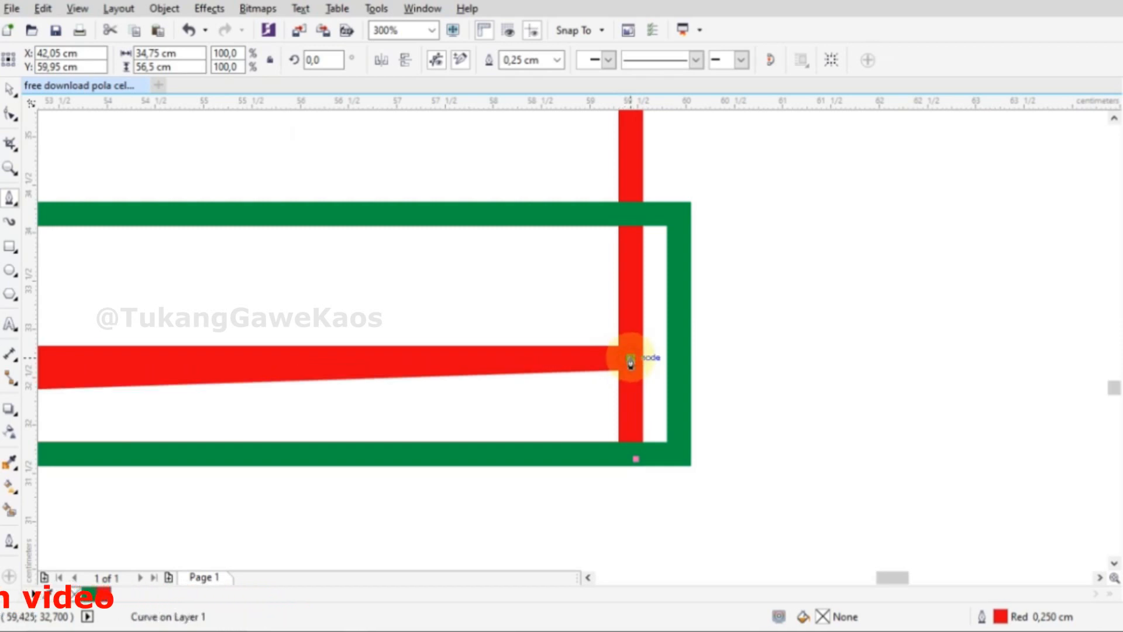
pyautogui.scroll(-4, 688, 395)
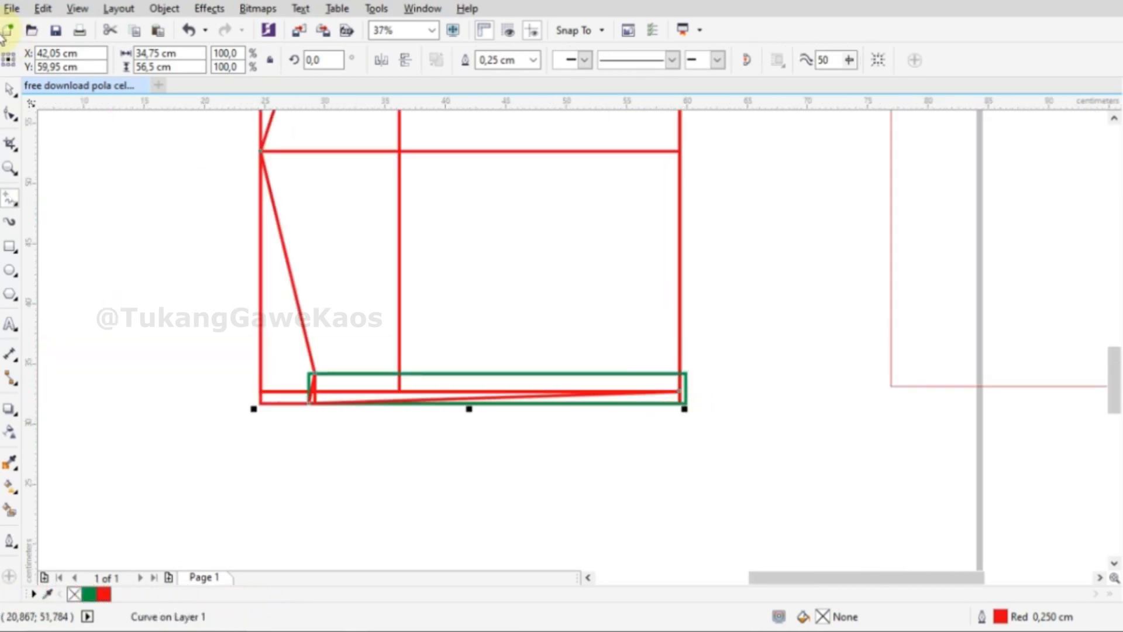
pyautogui.scroll(-4, 409, 424)
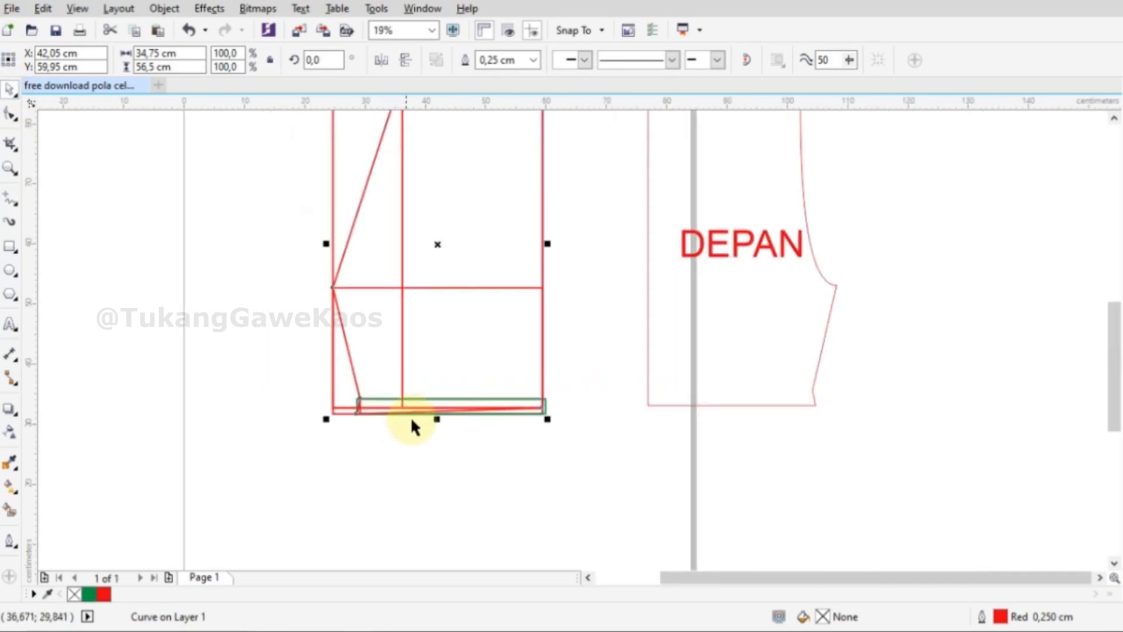
# - Bend the outline's long slanted upper segment into a concave crotch curve that follows the inner vertical line at its top
pyautogui.scroll(1, 363, 285)
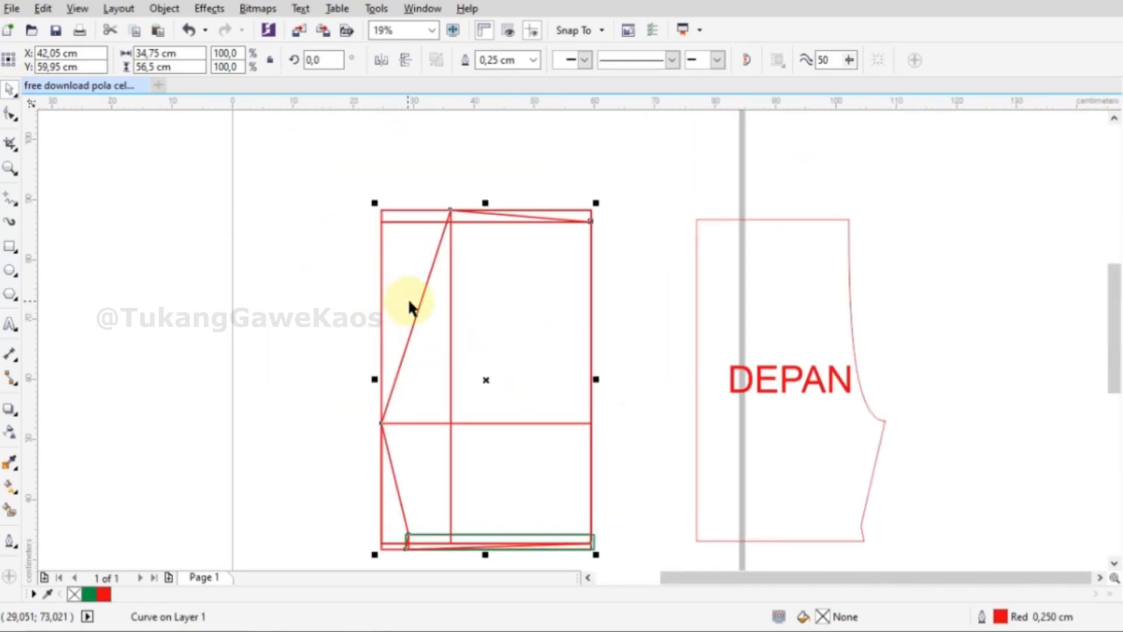
pyautogui.click(11, 113)
pyautogui.click(418, 312)
pyautogui.moveTo(493, 443); pyautogui.dragTo(488, 420)
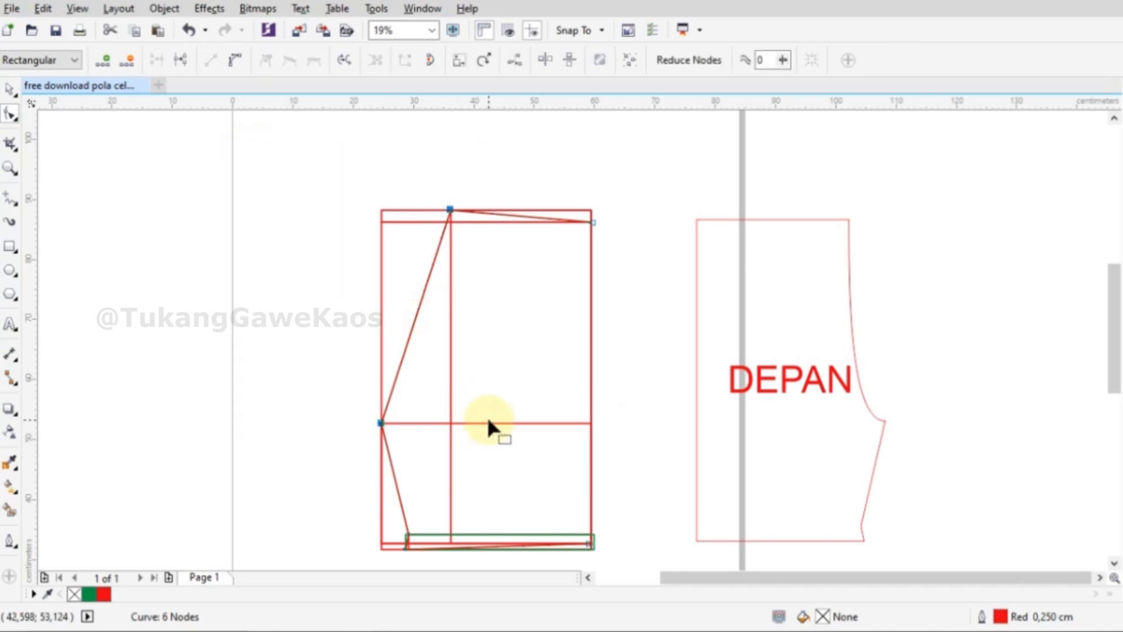
pyautogui.click(182, 307)
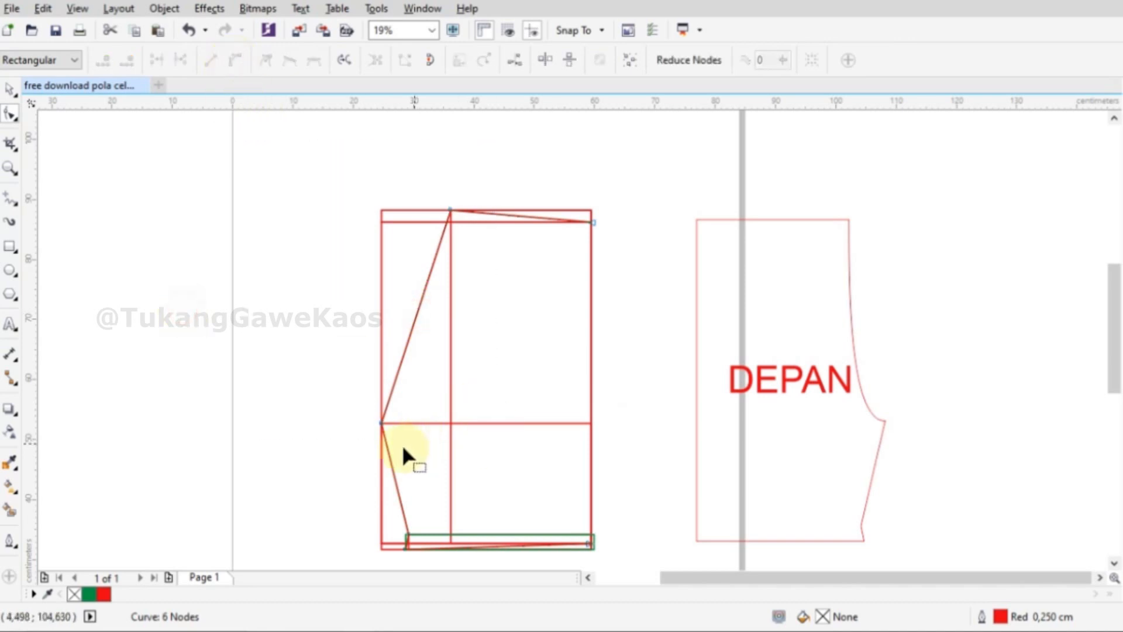
pyautogui.click(380, 421)
pyautogui.moveTo(438, 373); pyautogui.dragTo(445, 250)
pyautogui.scroll(2, 445, 249)
pyautogui.moveTo(439, 314); pyautogui.dragTo(458, 319)
# - Delete the 2 cm high top strip and the 23,25 × 55,5 cm guide rectangle
pyautogui.click(317, 228)
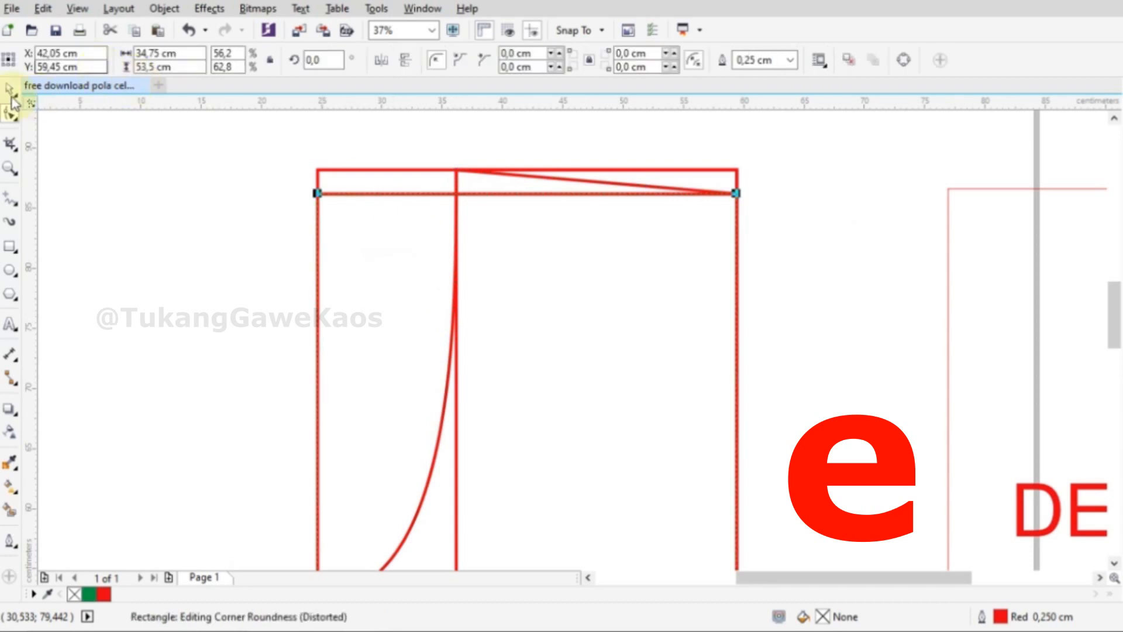
pyautogui.press('space')
pyautogui.click(359, 171)
pyautogui.press('Delete')
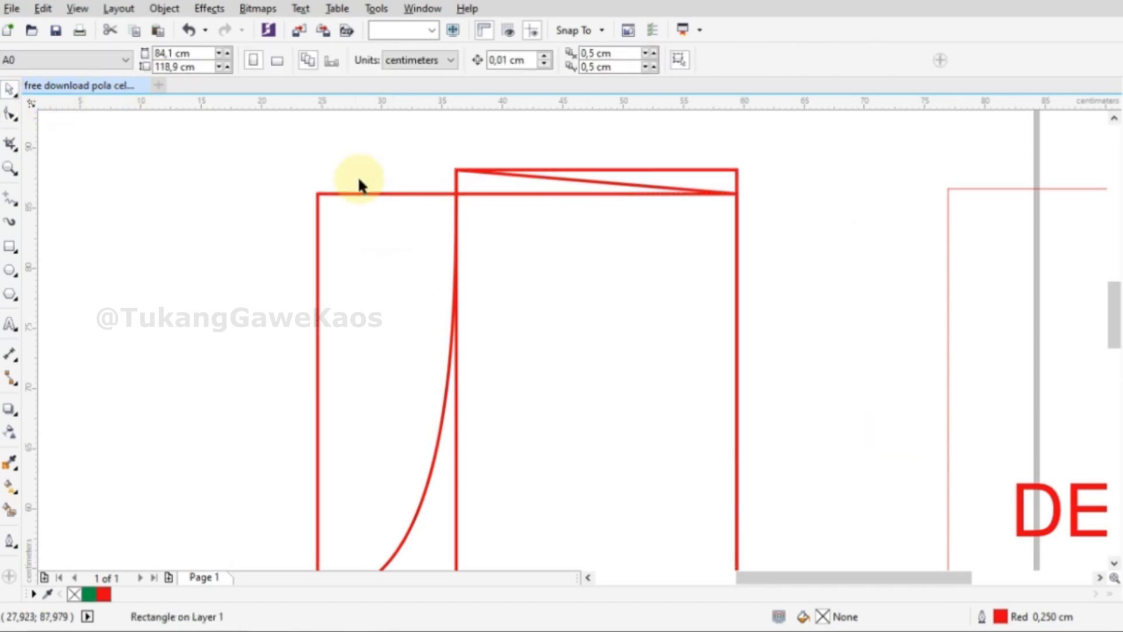
pyautogui.click(712, 169)
pyautogui.press('Delete')
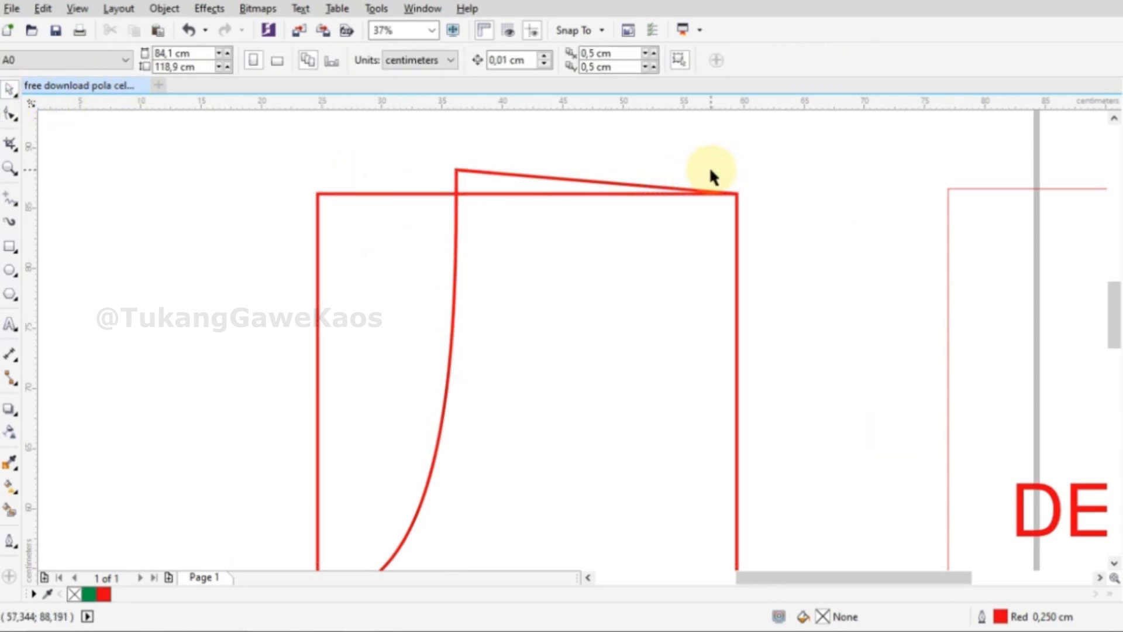
# - Convert the 34,75 × 53,5 cm guide rectangle to curves and delete its top edge segment
pyautogui.press('space')
pyautogui.click(501, 195)
pyautogui.rightClick(505, 193)
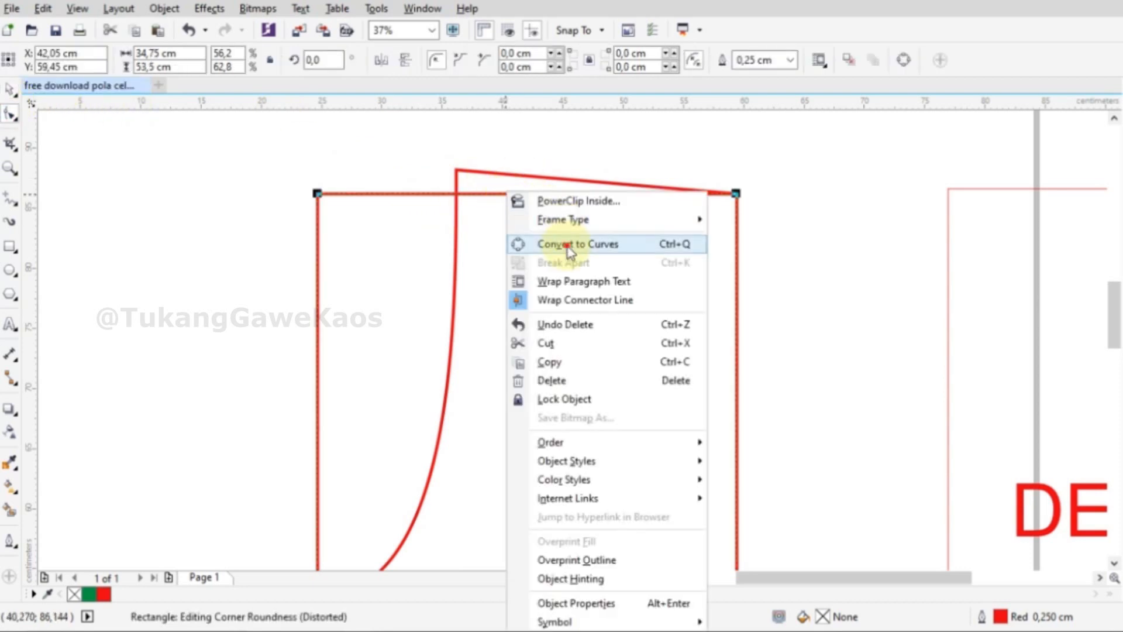
pyautogui.click(568, 246)
pyautogui.rightClick(532, 193)
pyautogui.click(598, 229)
pyautogui.scroll(-4, 501, 181)
pyautogui.scroll(4, 476, 326)
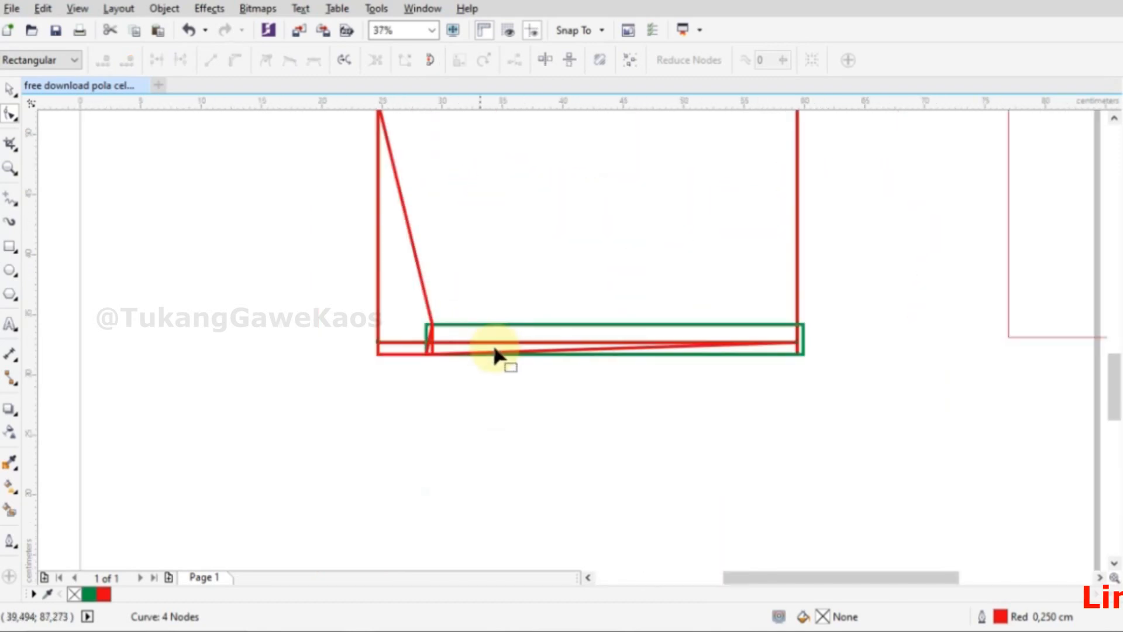
# - Delete the green strip and the leftover red guide strips along the piece's bottom edge
pyautogui.press('space')
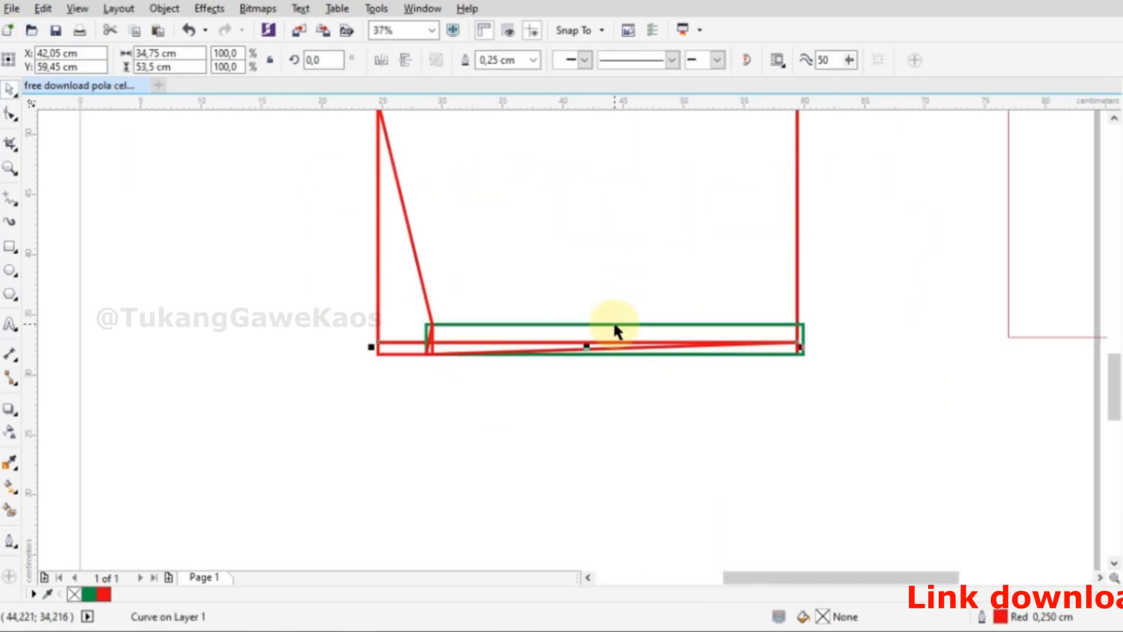
pyautogui.click(614, 323)
pyautogui.press('Delete')
pyautogui.click(676, 325)
pyautogui.press('Delete')
pyautogui.click(382, 349)
pyautogui.press('Delete')
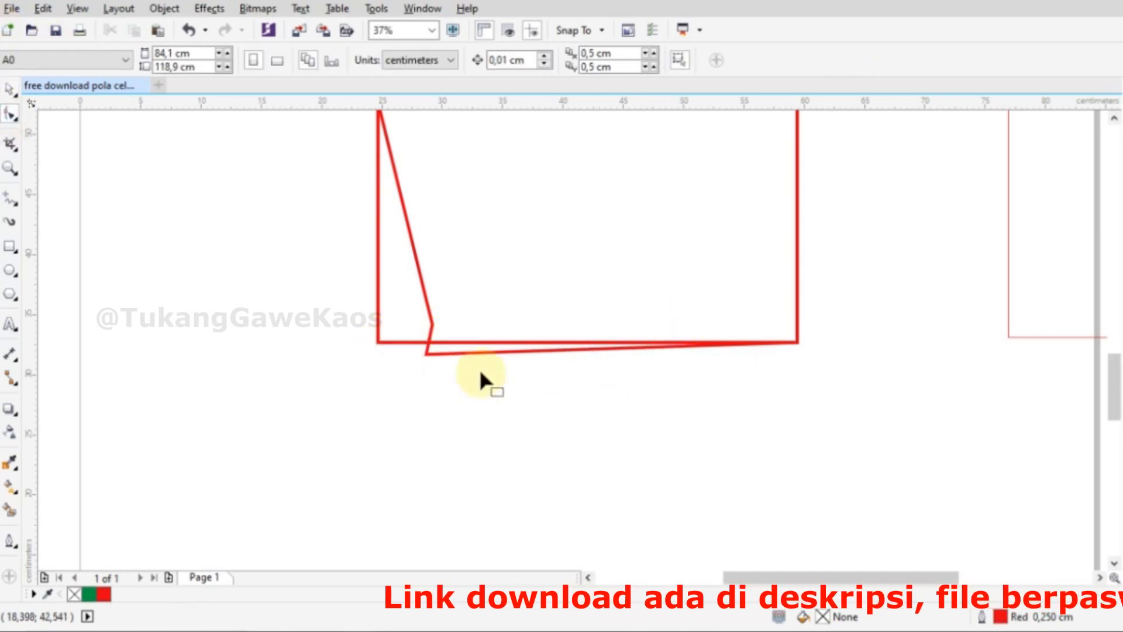
# - Convert the 20 cm high lower guide rectangle to curves and delete the horizontal bottom edges above the slanted hem line
pyautogui.scroll(2, 480, 378)
pyautogui.click(493, 314)
pyautogui.rightClick(473, 319)
pyautogui.press('Escape')
pyautogui.rightClick(473, 319)
pyautogui.press('Escape')
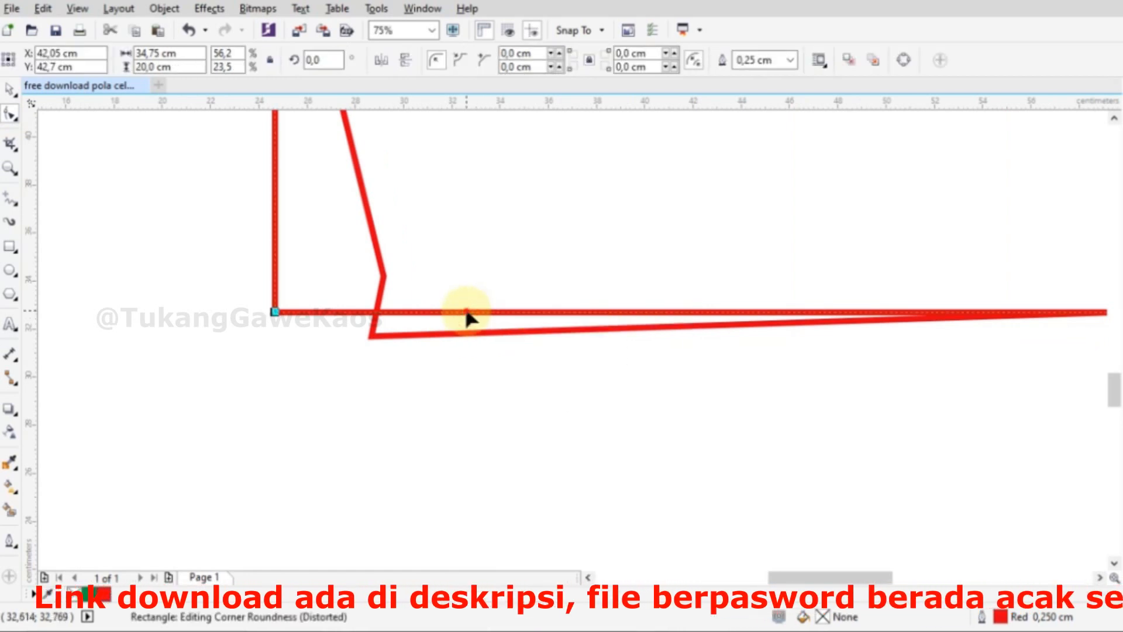
pyautogui.rightClick(466, 314)
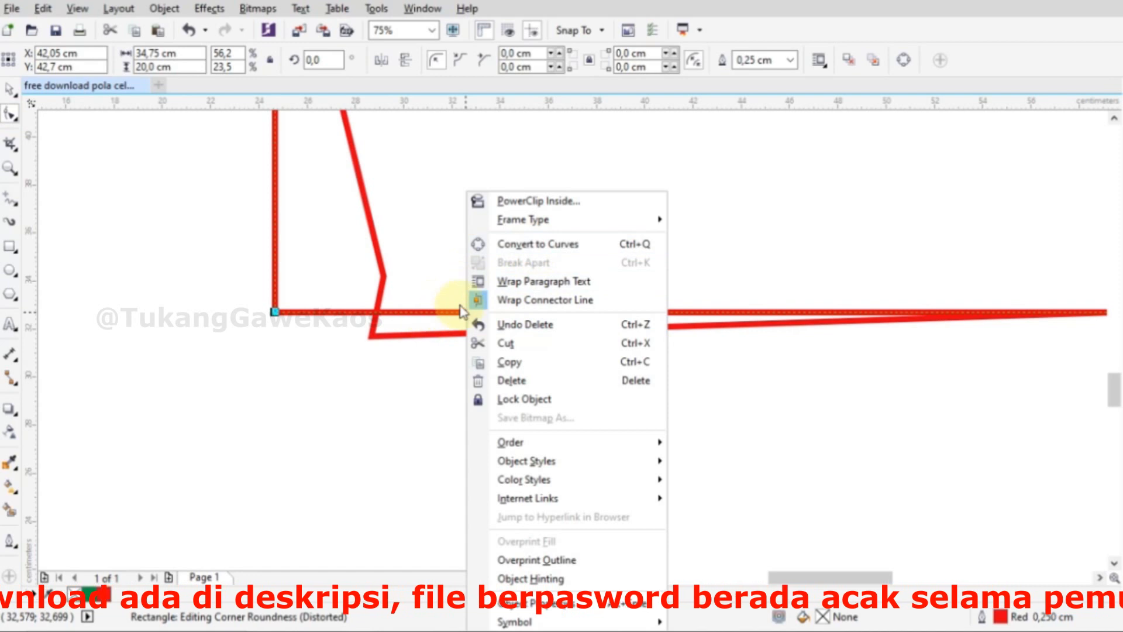
pyautogui.click(523, 249)
pyautogui.rightClick(468, 314)
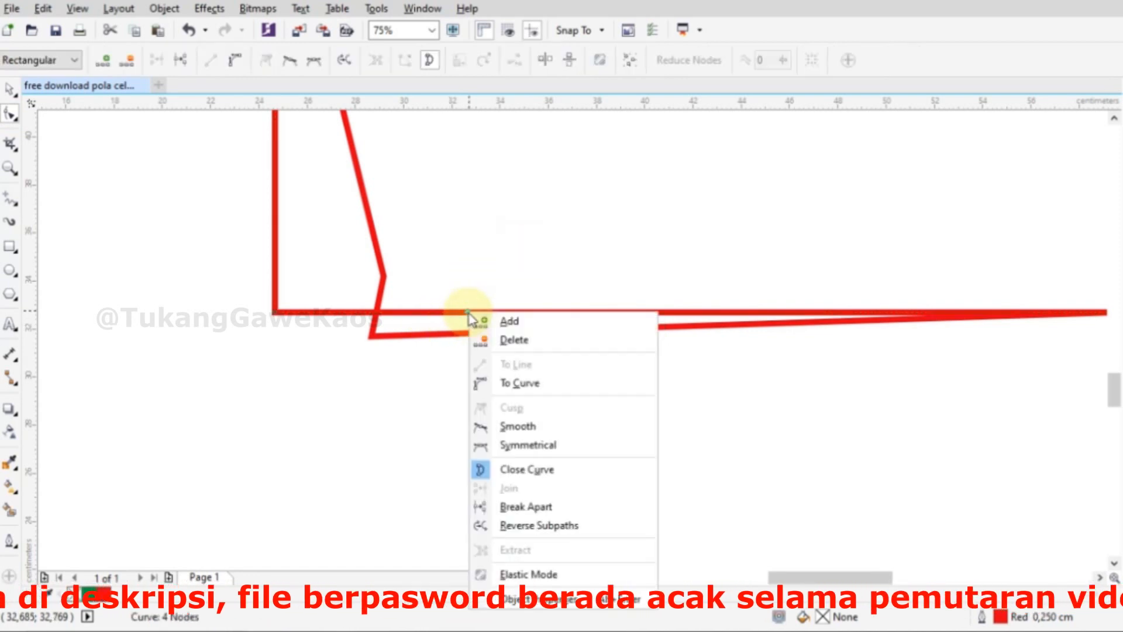
pyautogui.click(520, 341)
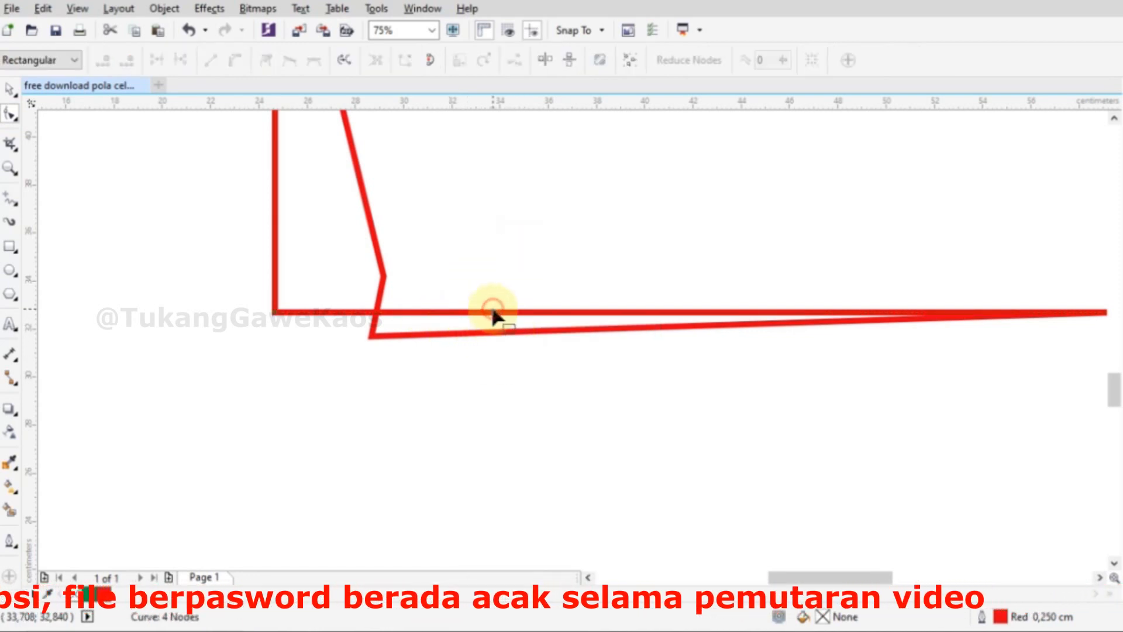
pyautogui.rightClick(507, 314)
pyautogui.click(564, 341)
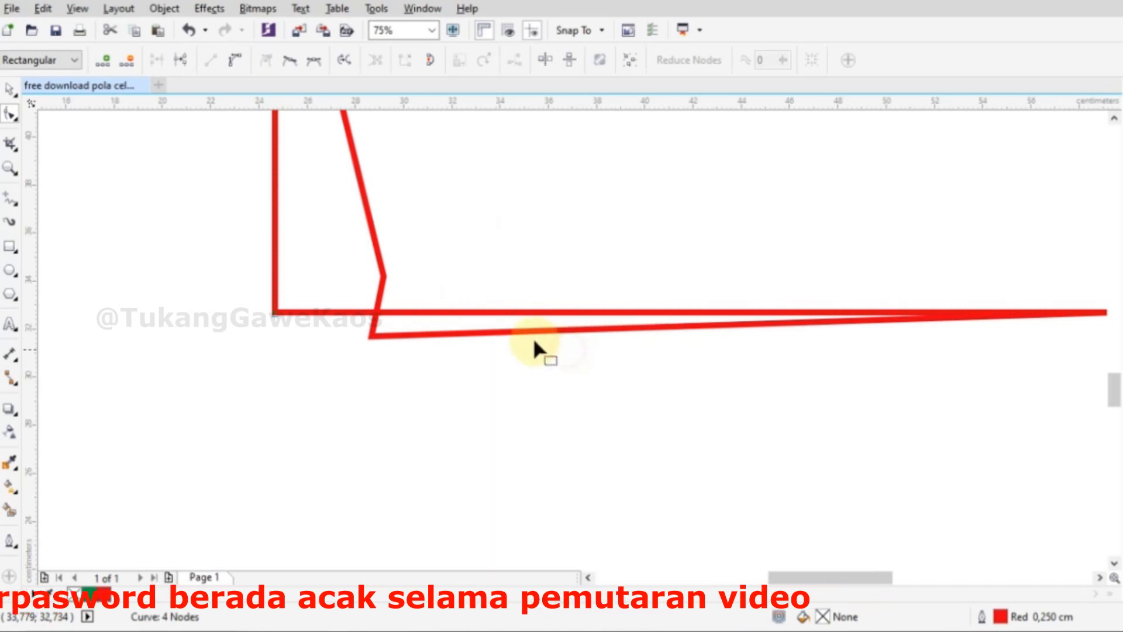
# - Delete the remaining 34,75 × 20 cm guide shape with the horizontal line across the second piece
pyautogui.scroll(-5, 451, 393)
pyautogui.click(501, 319)
pyautogui.click(9, 89)
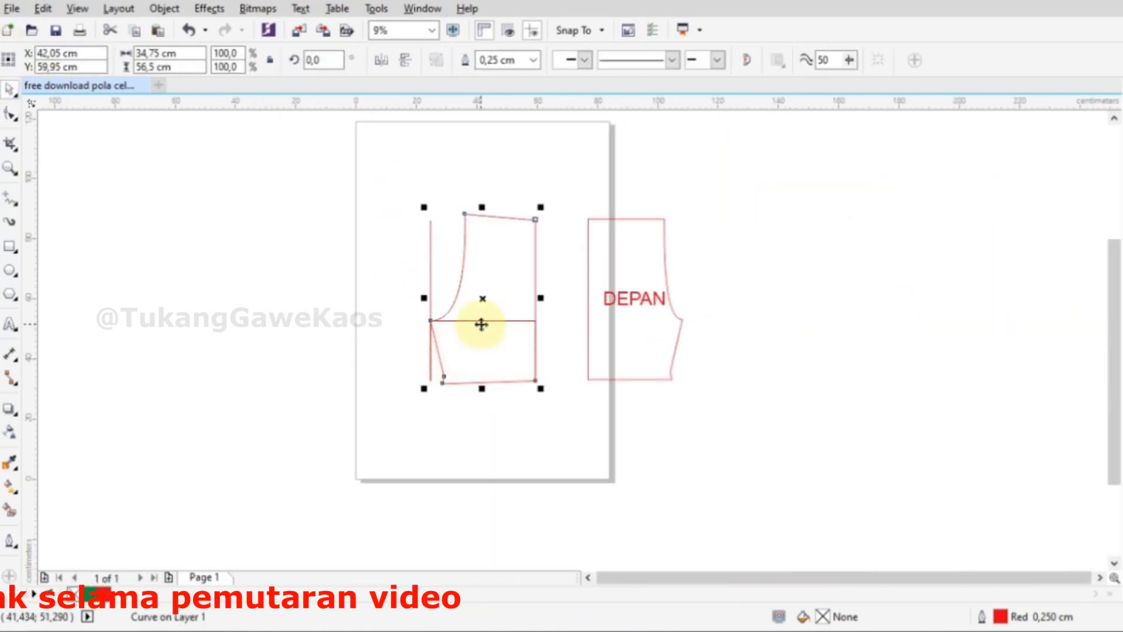
pyautogui.scroll(2, 492, 316)
pyautogui.click(490, 319)
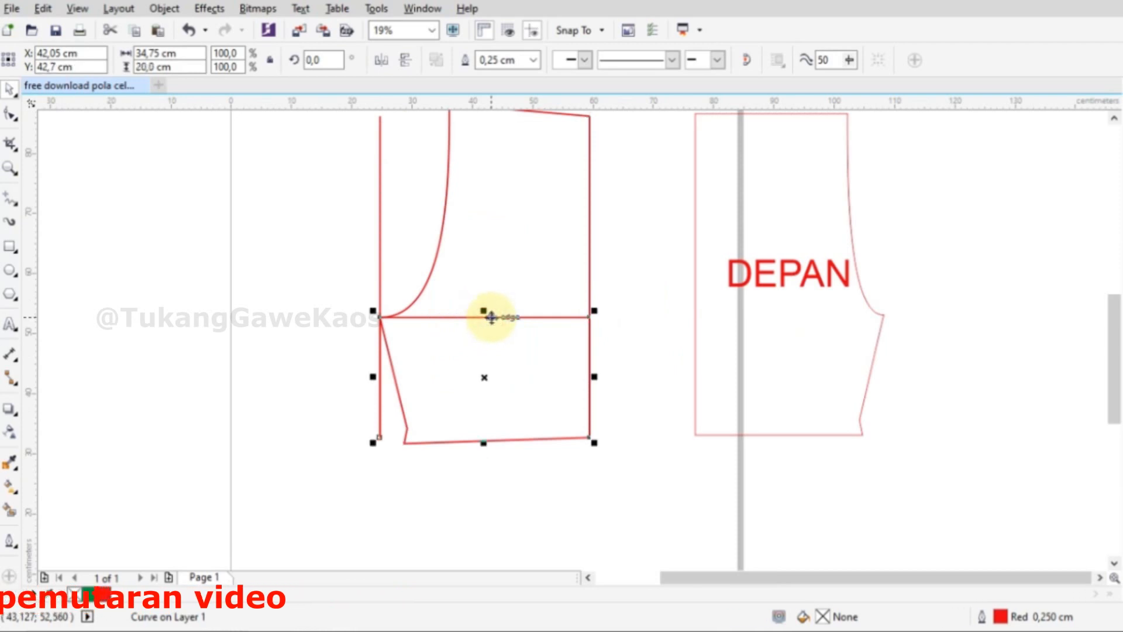
pyautogui.press('Delete')
# - Group the outline with the leftover guide line, Smart Fill its closed area green, and move the filled shape aside
pyautogui.scroll(-2, 500, 363)
pyautogui.moveTo(402, 182); pyautogui.dragTo(587, 461)
pyautogui.hotkey('ctrl', 'g')
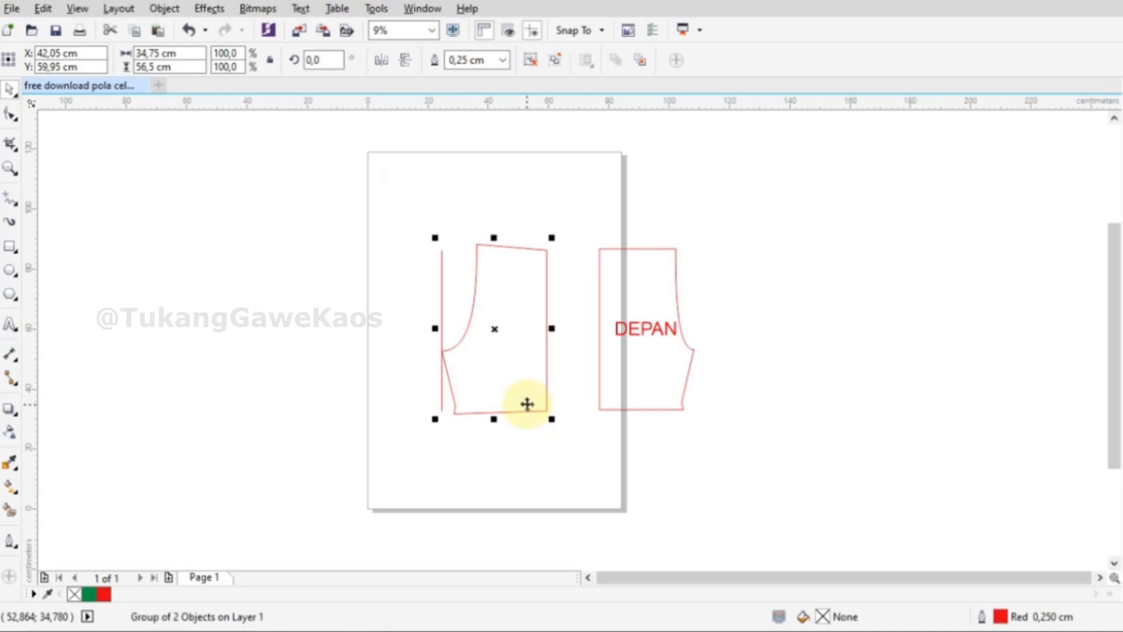
pyautogui.hotkey('shift', 's')
pyautogui.click(524, 371)
pyautogui.click(10, 94)
pyautogui.moveTo(481, 359); pyautogui.dragTo(318, 347)
# - Delete the original line group, move the new piece onto the page, and give it a red hairline outline without fill
pyautogui.click(517, 365)
pyautogui.press('Delete')
pyautogui.click(364, 333)
pyautogui.moveTo(409, 341); pyautogui.dragTo(454, 344)
pyautogui.rightClick(1119, 358)
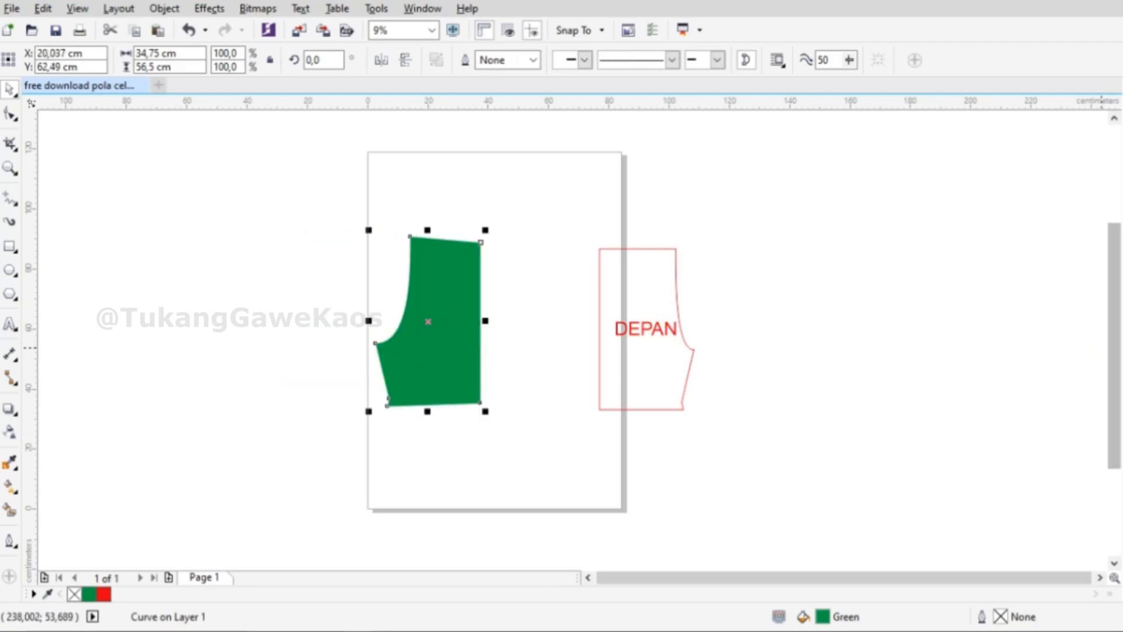
# - Add the Arial text BELAKANG beside the page and enlarge it to about 103 pt
pyautogui.click(10, 323)
pyautogui.click(157, 333)
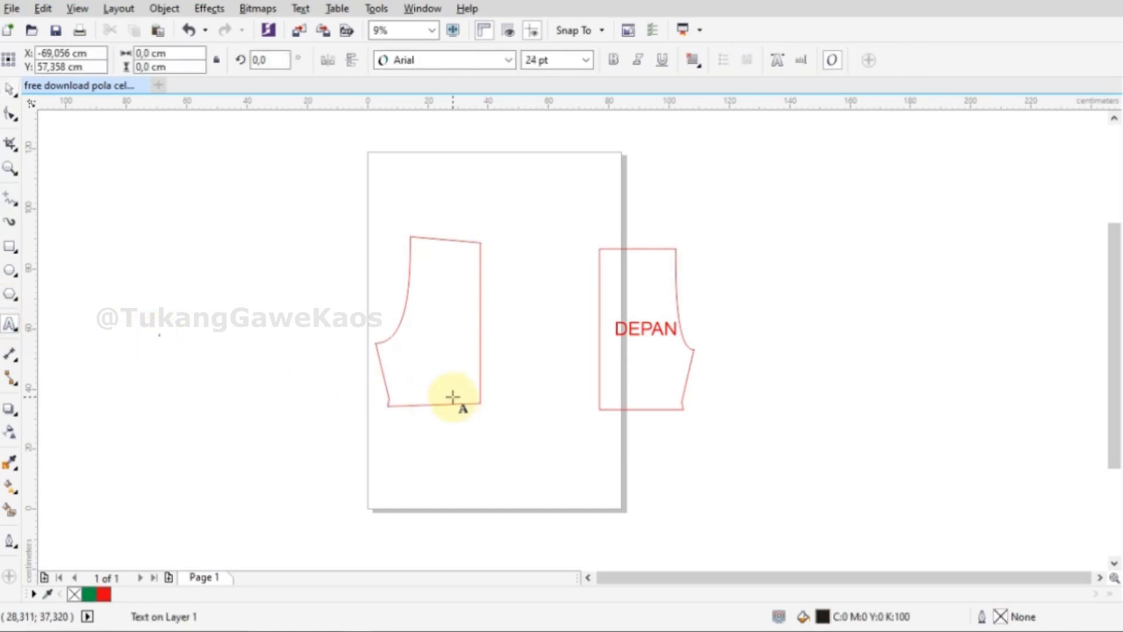
pyautogui.write('BEL')
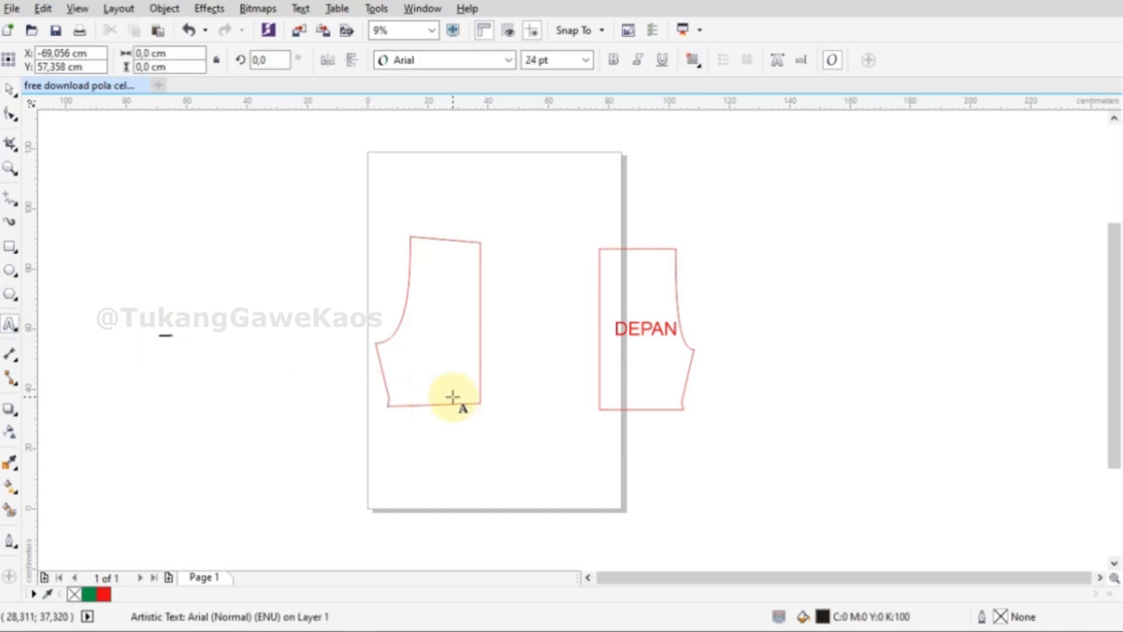
pyautogui.click(9, 89)
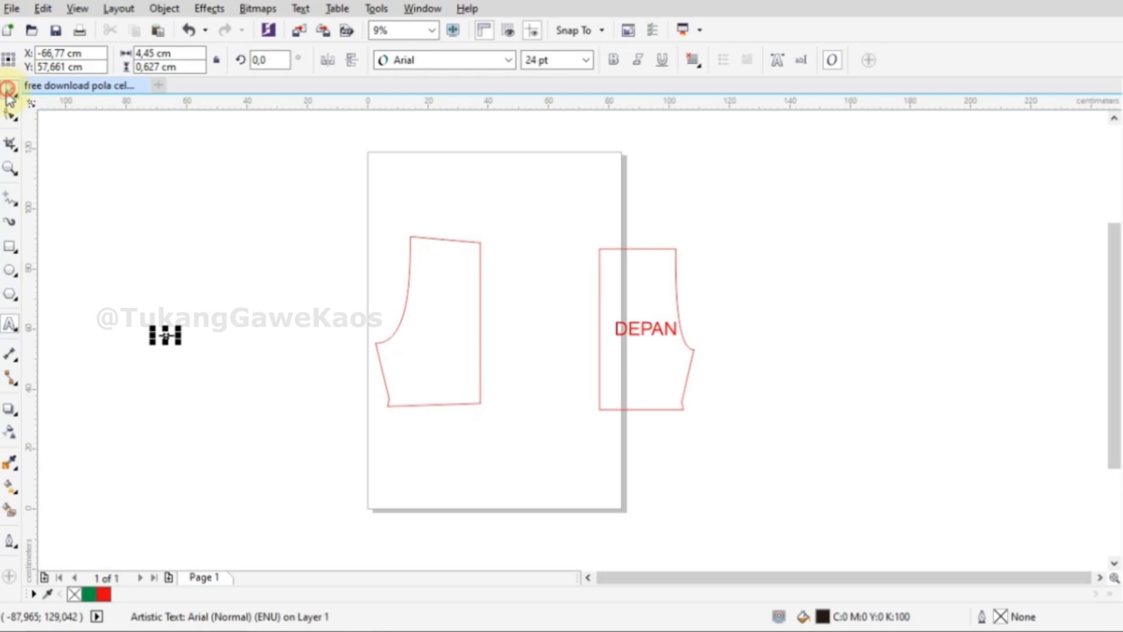
pyautogui.moveTo(179, 343); pyautogui.dragTo(223, 384)
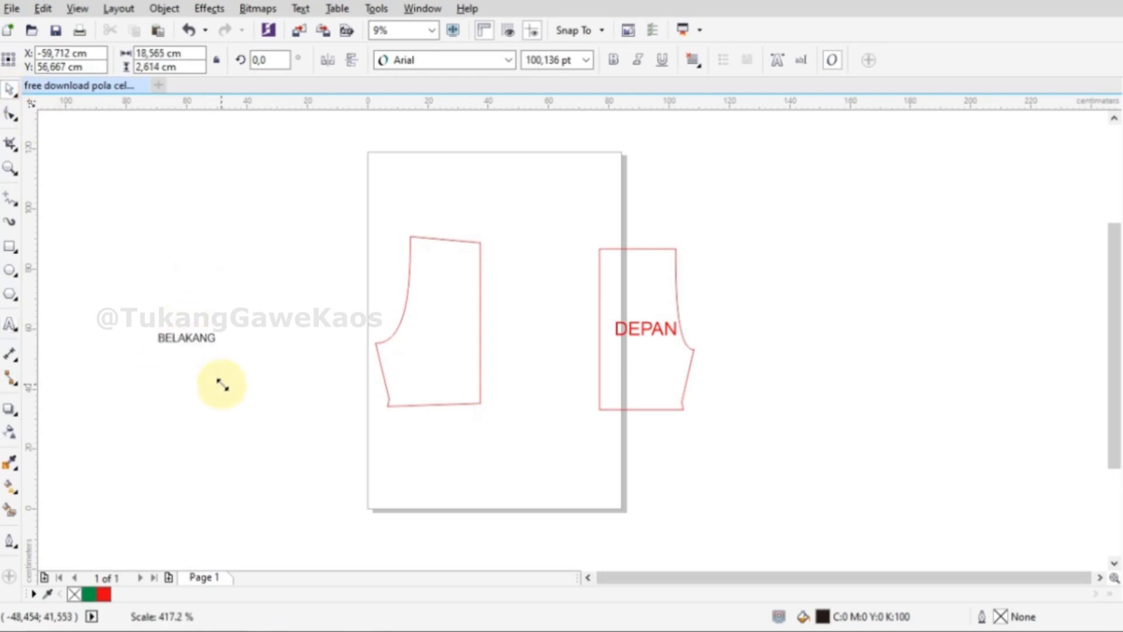
# - Color the BELAKANG text red and PowerClip it inside the unlabeled back piece
pyautogui.moveTo(103, 594); pyautogui.dragTo(186, 349)
pyautogui.click(183, 338)
pyautogui.rightClick(194, 339)
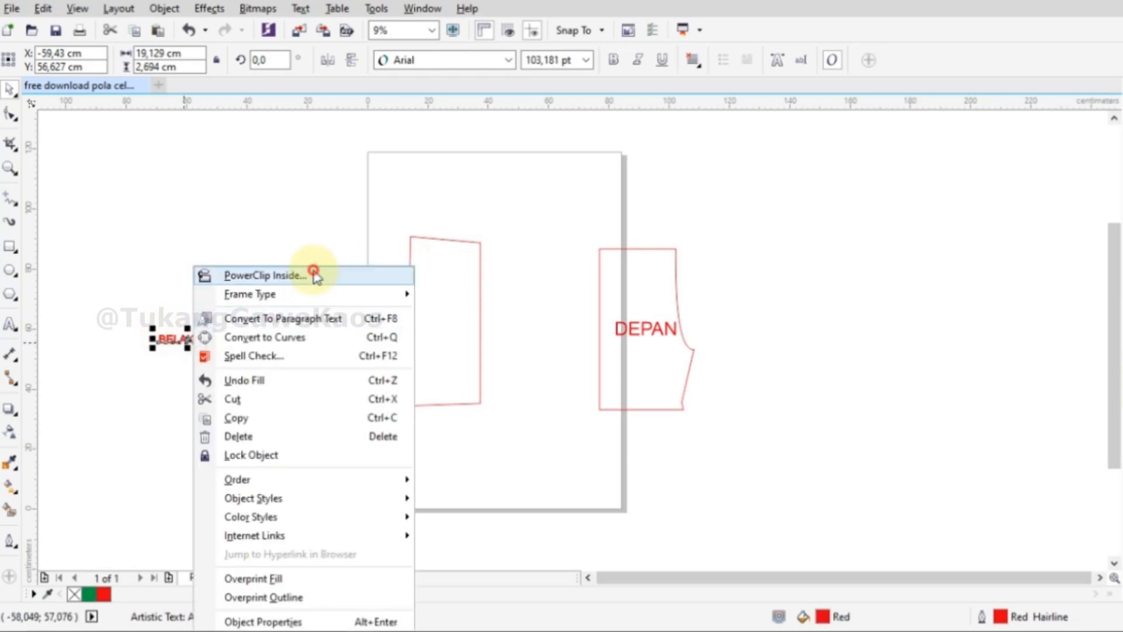
pyautogui.click(315, 275)
pyautogui.click(431, 371)
pyautogui.scroll(2, 433, 353)
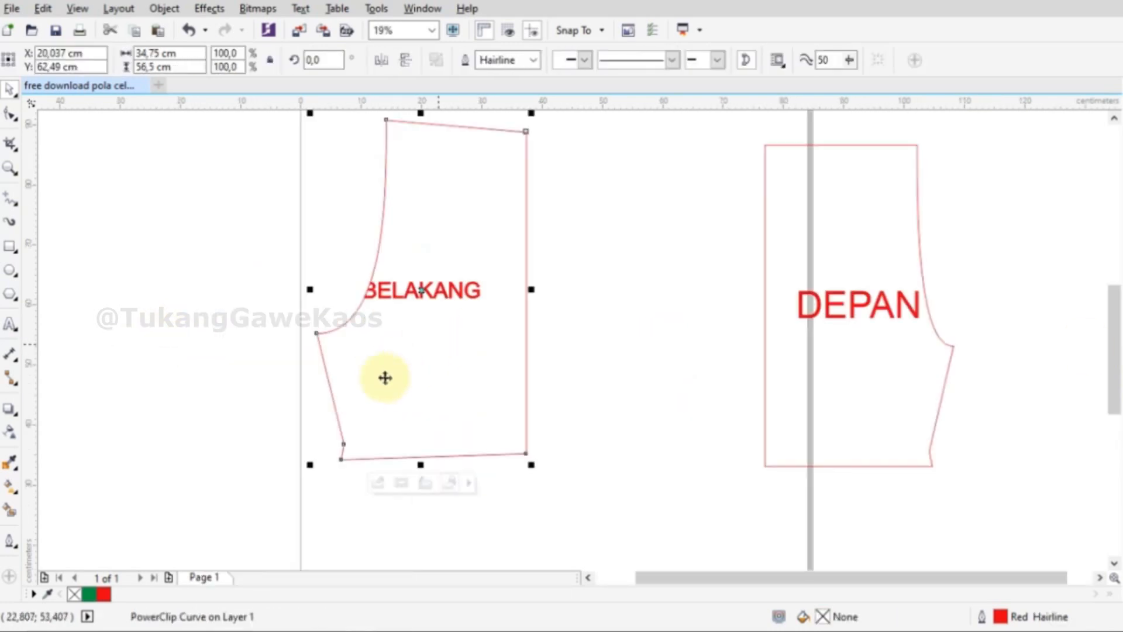
# - Move the DEPAN piece so its top-left corner snaps to the BELAKANG piece's top-right corner
pyautogui.moveTo(827, 183); pyautogui.dragTo(608, 176)
pyautogui.scroll(3, 523, 122)
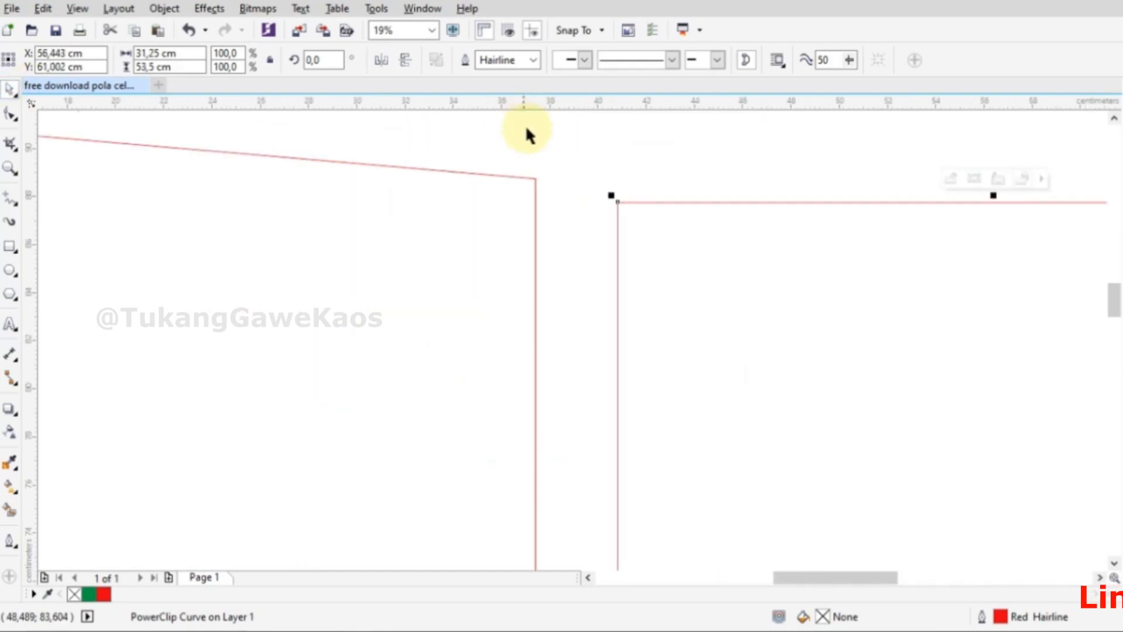
pyautogui.scroll(1, 523, 122)
pyautogui.moveTo(711, 288); pyautogui.dragTo(548, 240)
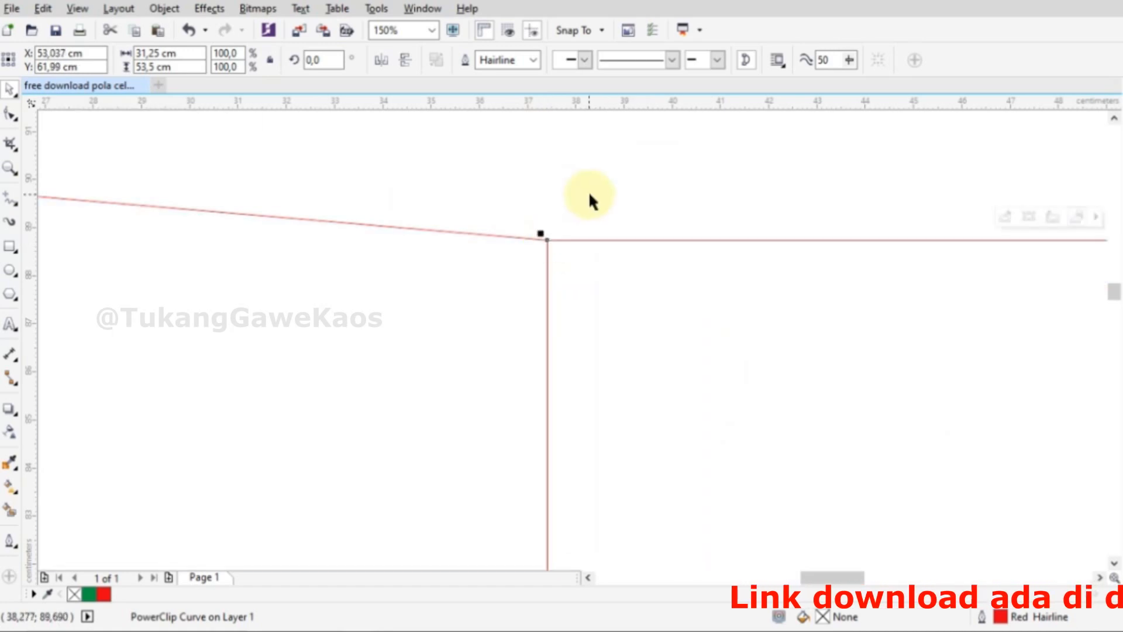
pyautogui.scroll(-1, 588, 191)
pyautogui.scroll(-2, 591, 192)
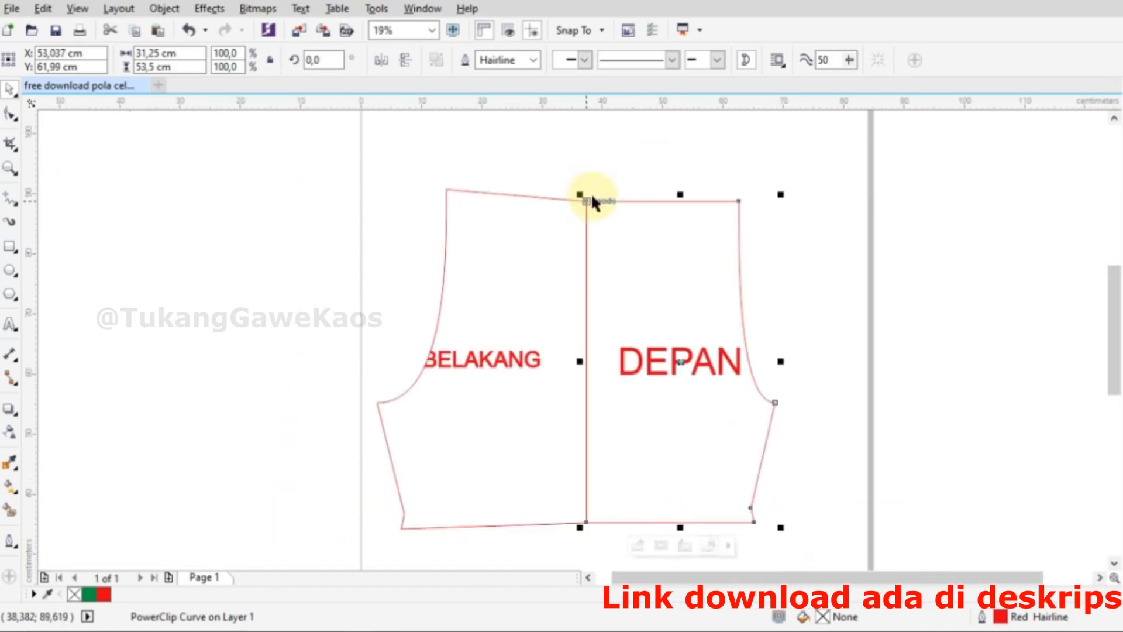
# - Extract and delete the DEPAN label from its piece, and set the empty PowerClip frame's type to None
pyautogui.rightClick(653, 354)
pyautogui.click(741, 169)
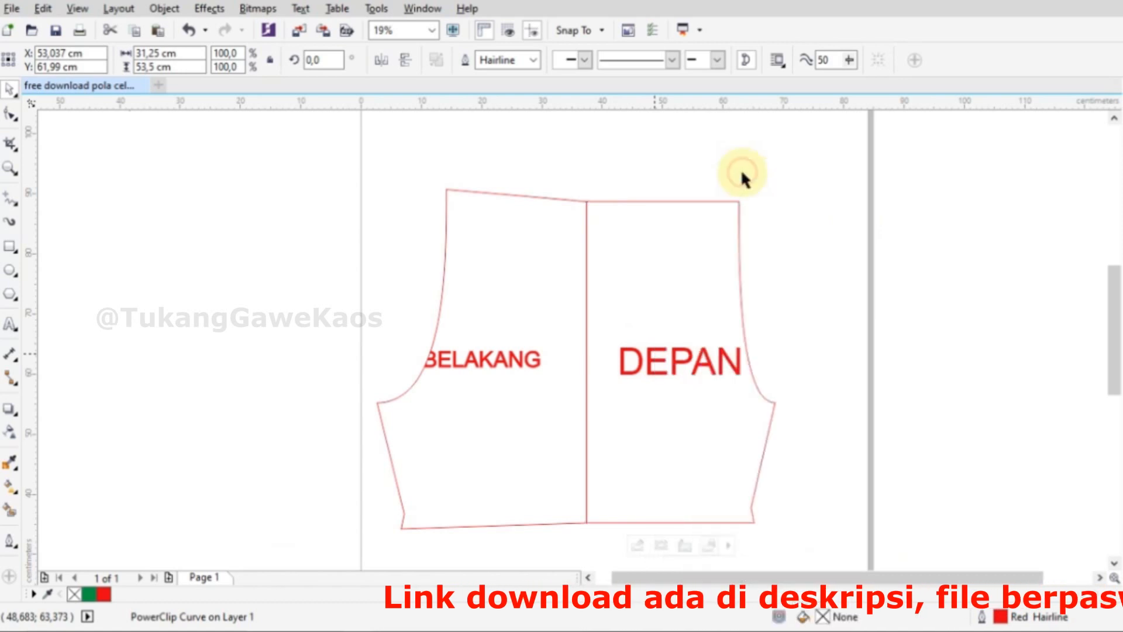
pyautogui.press('Delete')
pyautogui.click(676, 357)
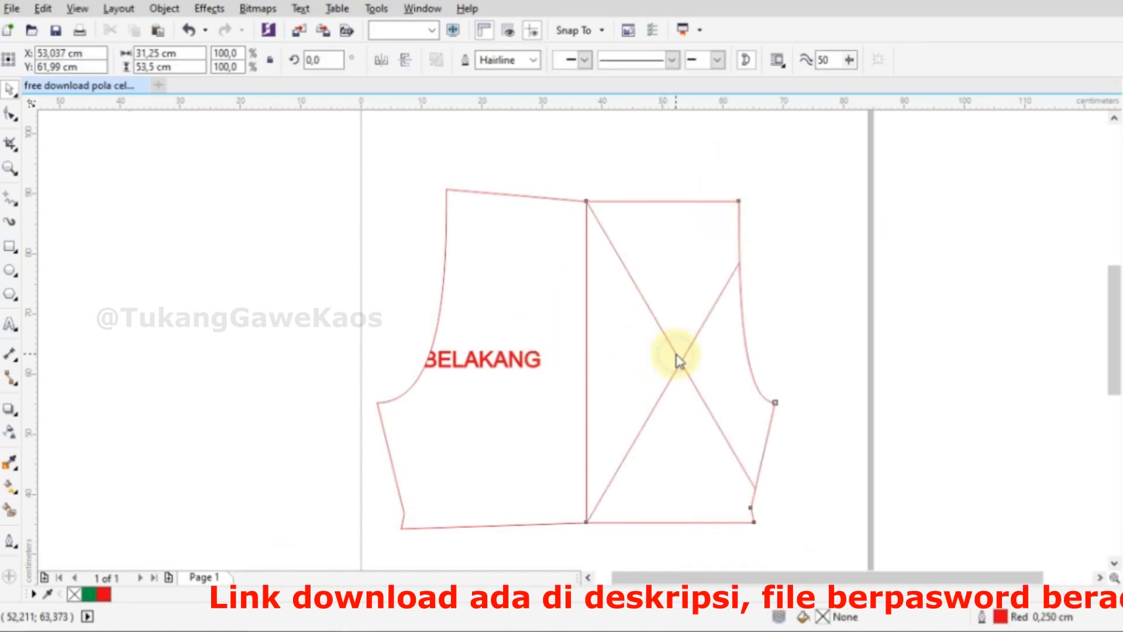
pyautogui.rightClick(676, 357)
pyautogui.moveTo(790, 148)
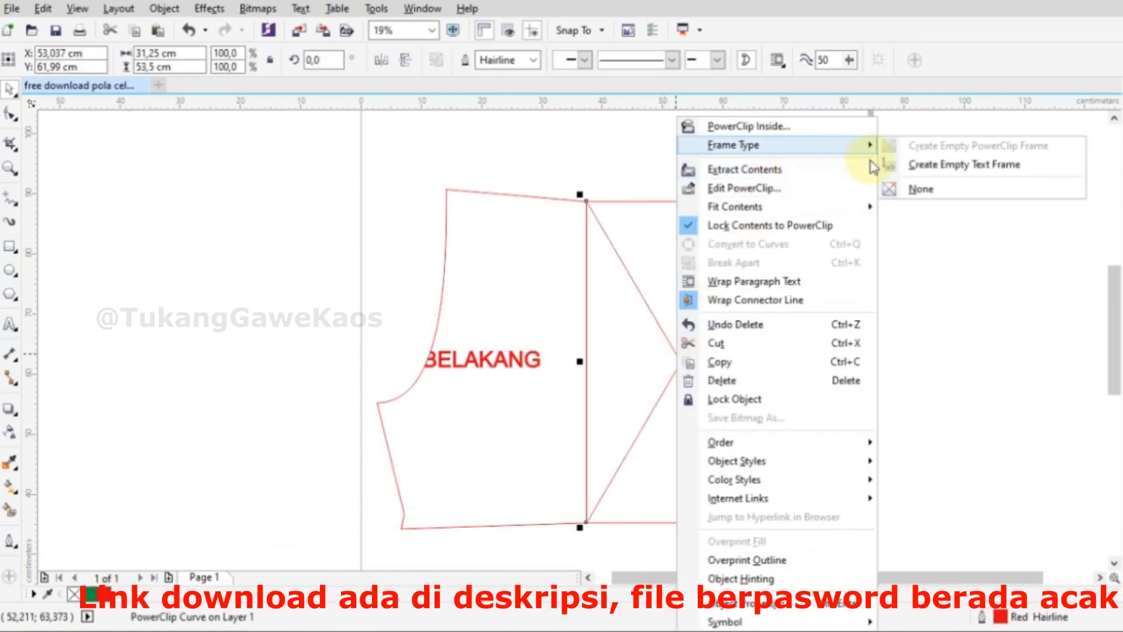
pyautogui.click(898, 187)
# - Extract and delete the BELAKANG label from its piece, and remove the empty PowerClip frame
pyautogui.click(503, 366)
pyautogui.rightClick(503, 366)
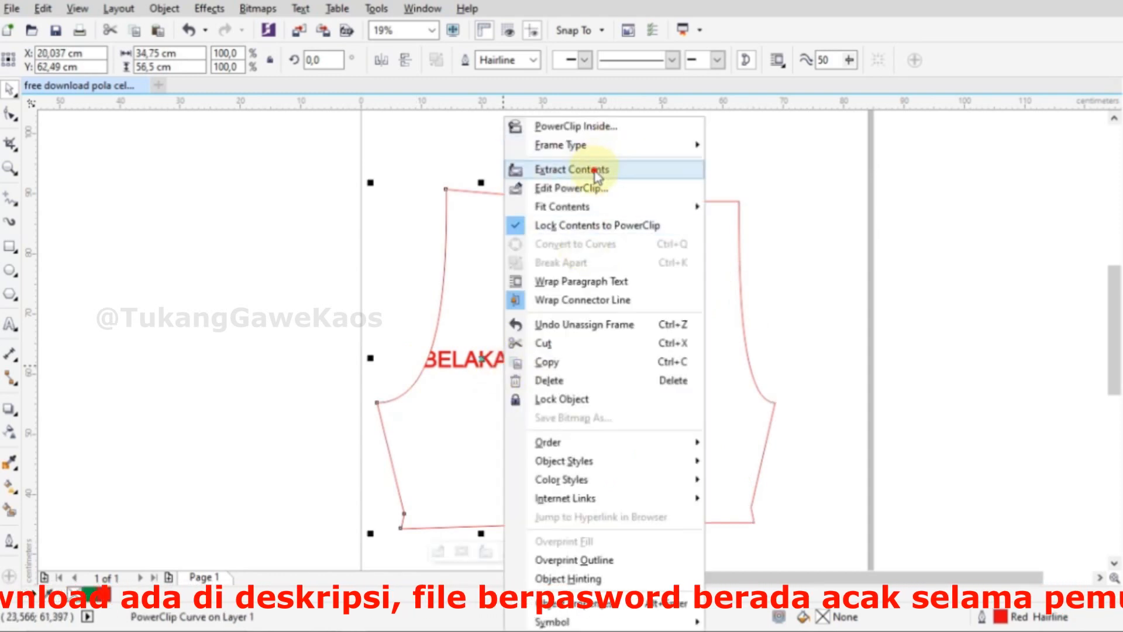
pyautogui.click(597, 170)
pyautogui.click(502, 369)
pyautogui.press('Delete')
pyautogui.rightClick(513, 358)
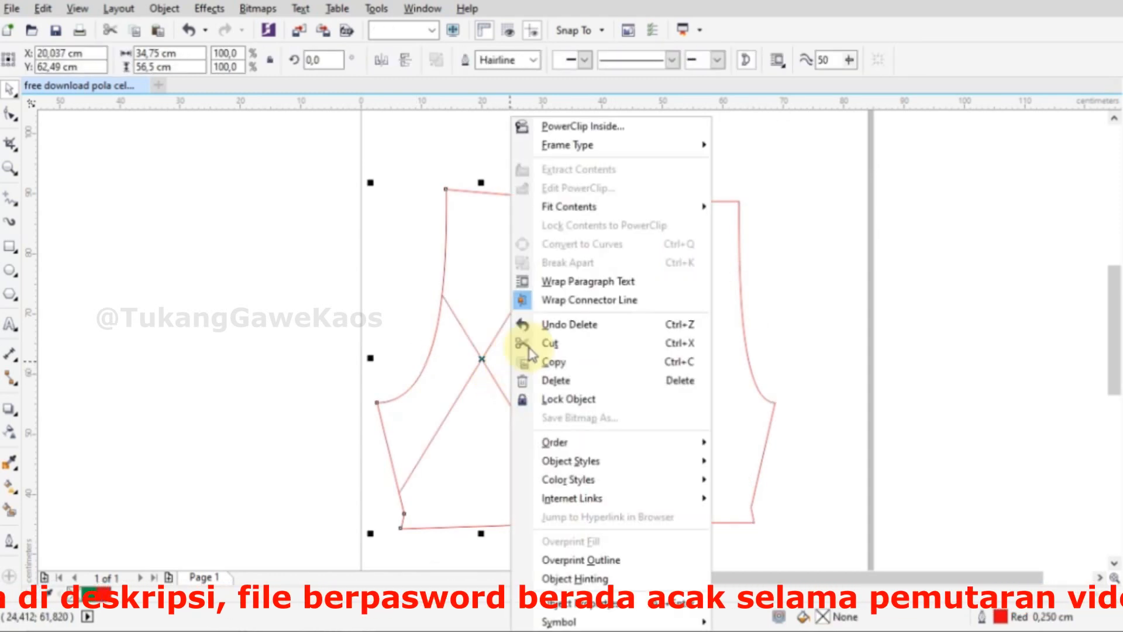
pyautogui.click(368, 150)
# - Delete the shared vertical edge segment from both the back and front pieces
pyautogui.click(10, 114)
pyautogui.click(587, 319)
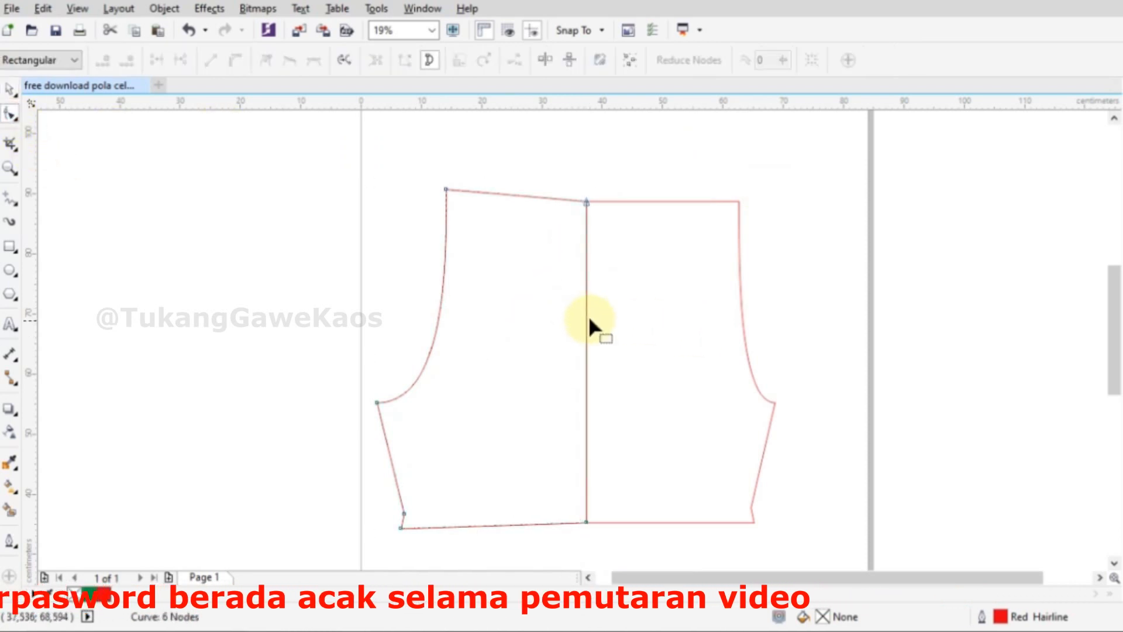
pyautogui.rightClick(587, 320)
pyautogui.press('Escape')
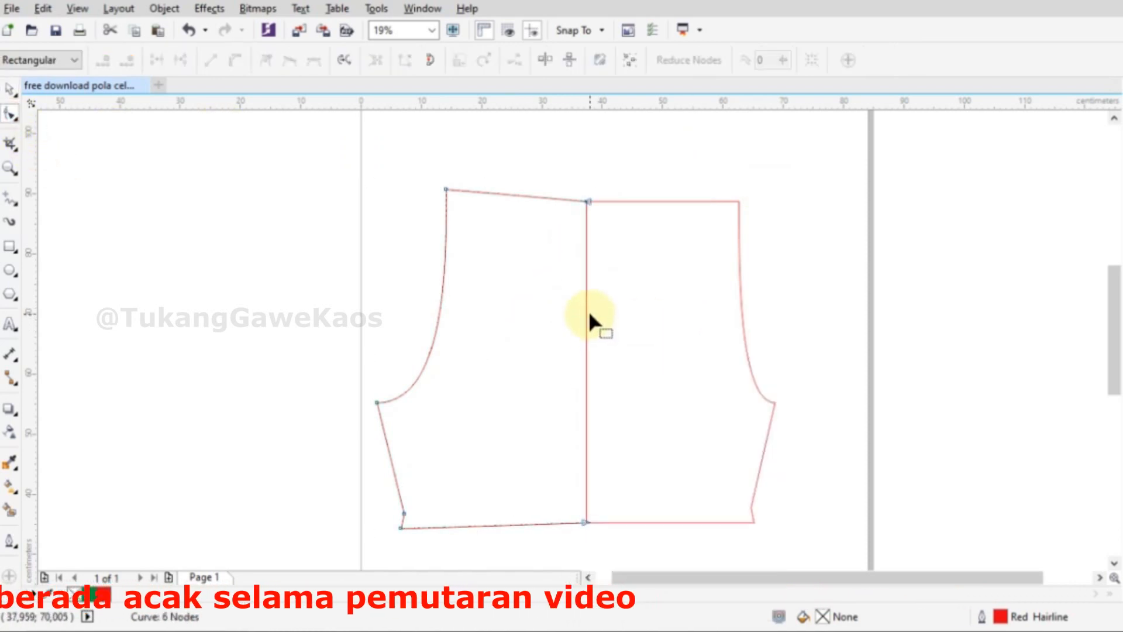
pyautogui.rightClick(587, 320)
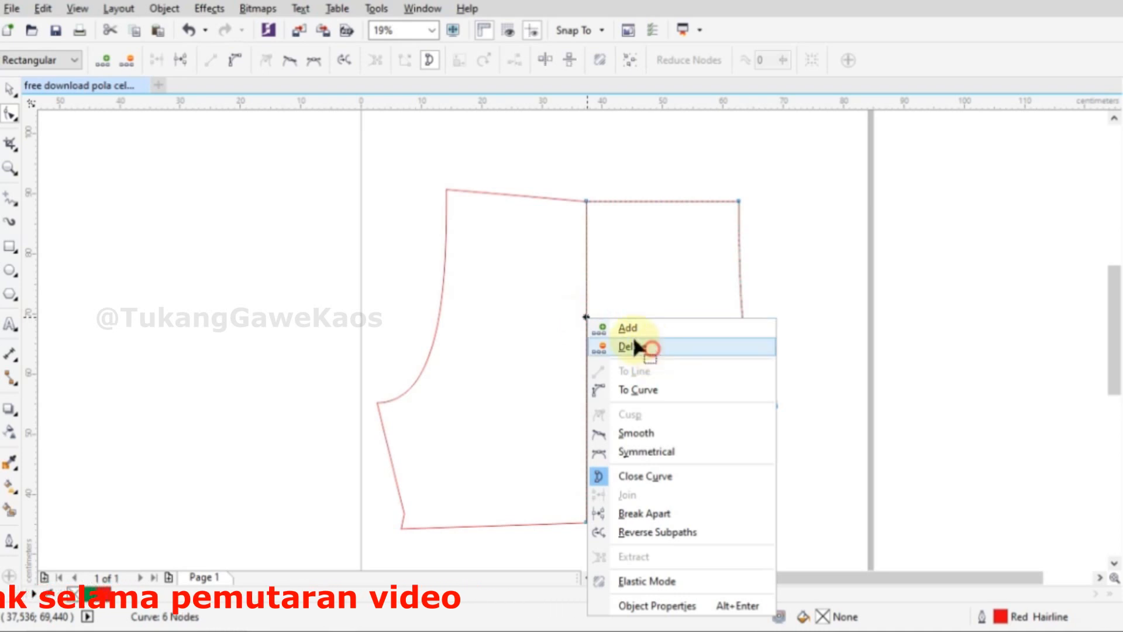
pyautogui.click(635, 347)
# - Group the two open pattern pieces and center the group on the page
pyautogui.click(9, 90)
pyautogui.moveTo(249, 144); pyautogui.dragTo(887, 547)
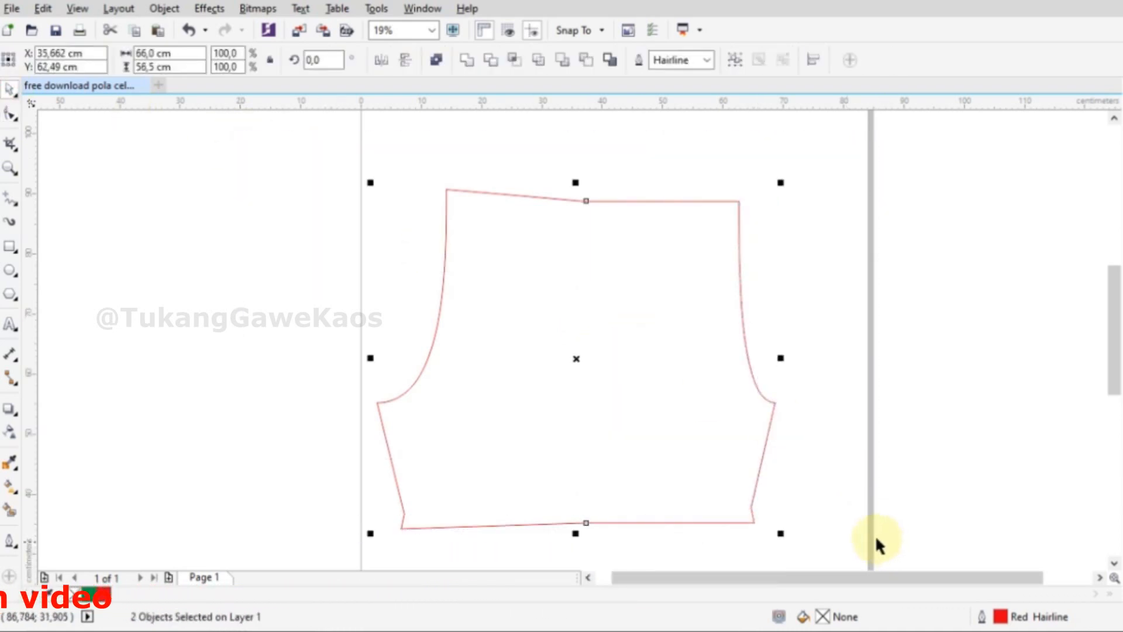
pyautogui.hotkey('ctrl', 'g')
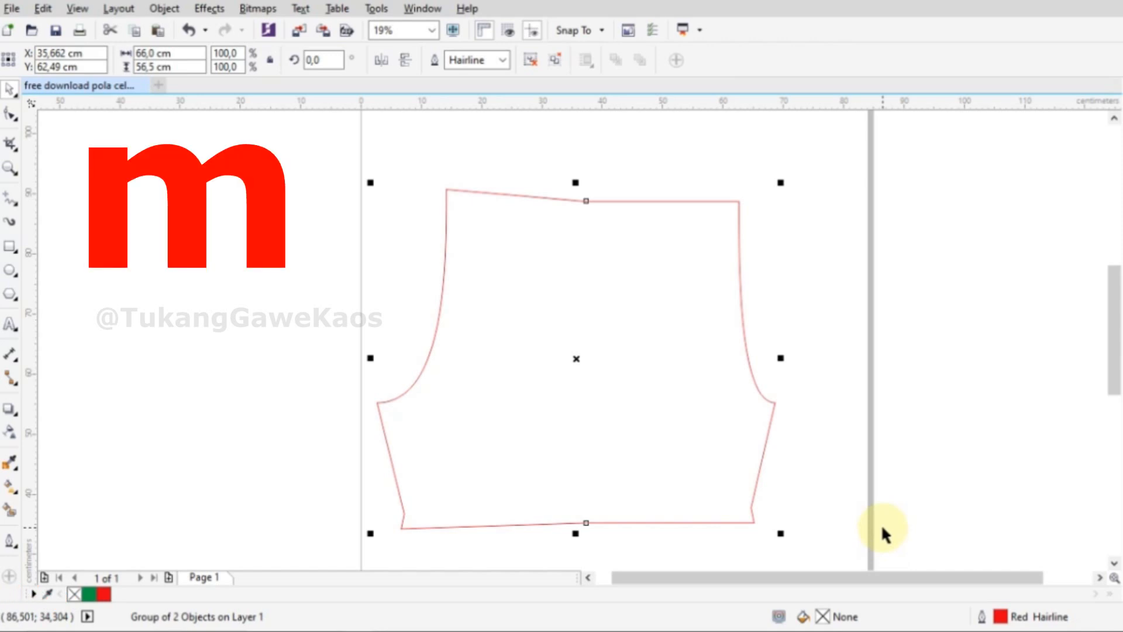
pyautogui.press('p')
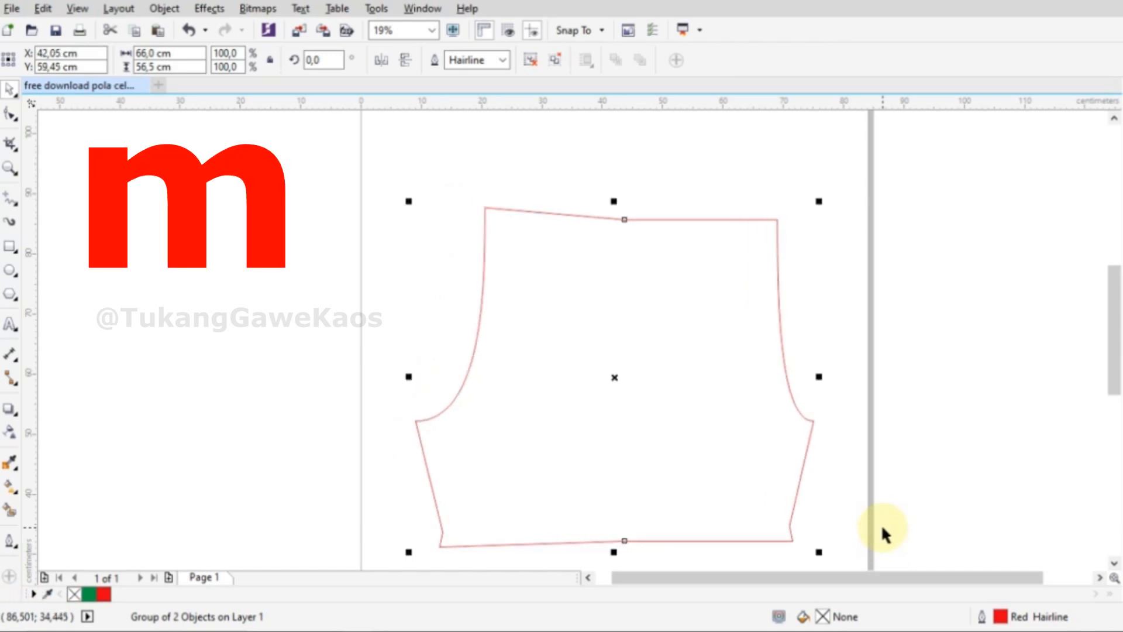
# - Smart Fill the joined trouser outline green and move the filled shape off the original lines
pyautogui.click(635, 423)
pyautogui.click(10, 91)
pyautogui.moveTo(634, 400); pyautogui.dragTo(486, 385)
# - Delete the original outline group and center the green joined shape on the page
pyautogui.click(740, 413)
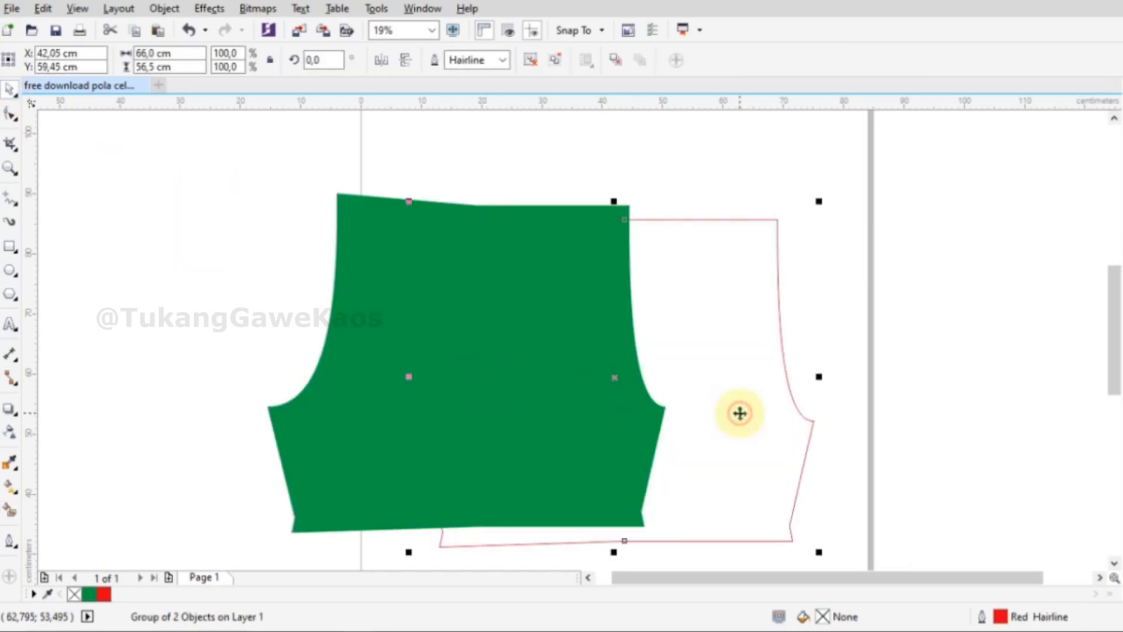
pyautogui.press('Delete')
pyautogui.click(451, 354)
pyautogui.press('p')
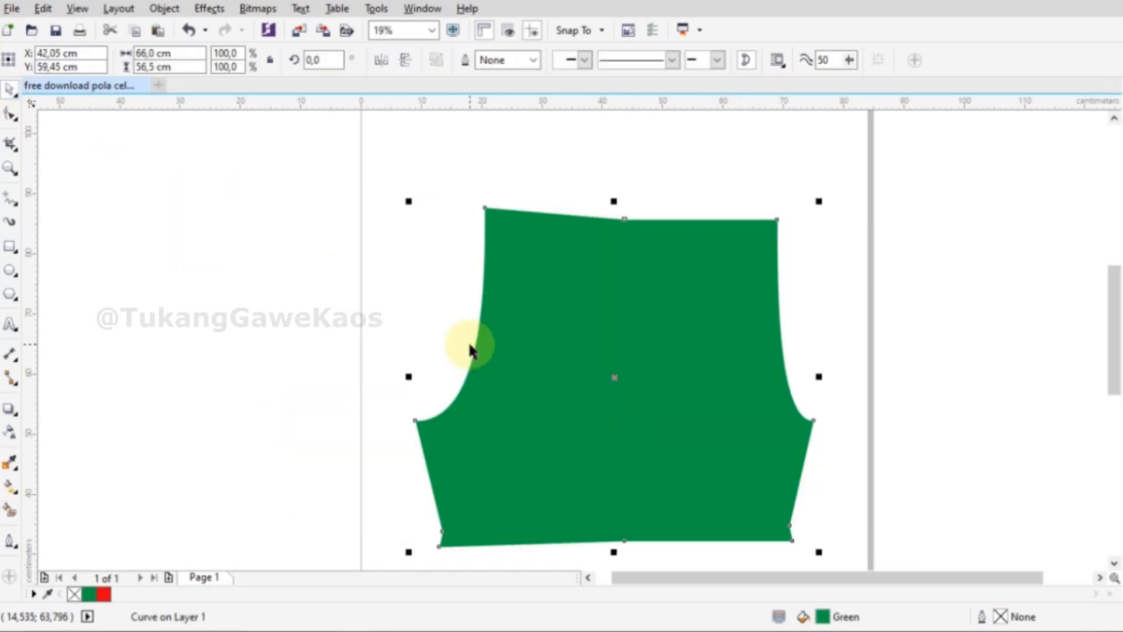
# - Give the joined trouser shape a red outline 0.25 cm wide and remove its green fill
pyautogui.rightClick(104, 593)
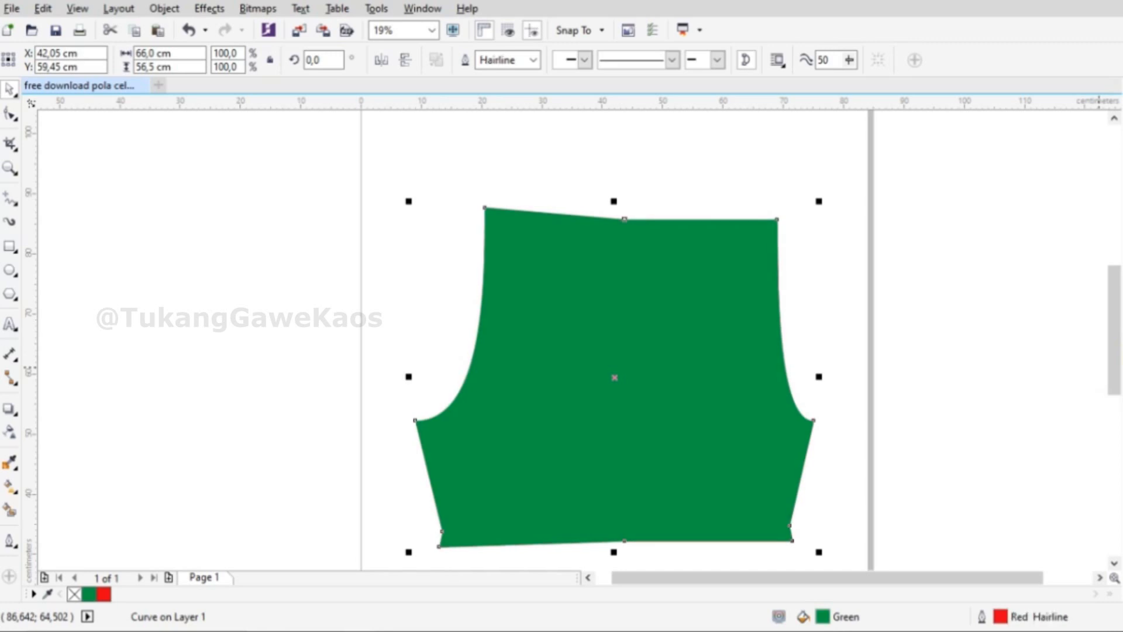
pyautogui.click(74, 594)
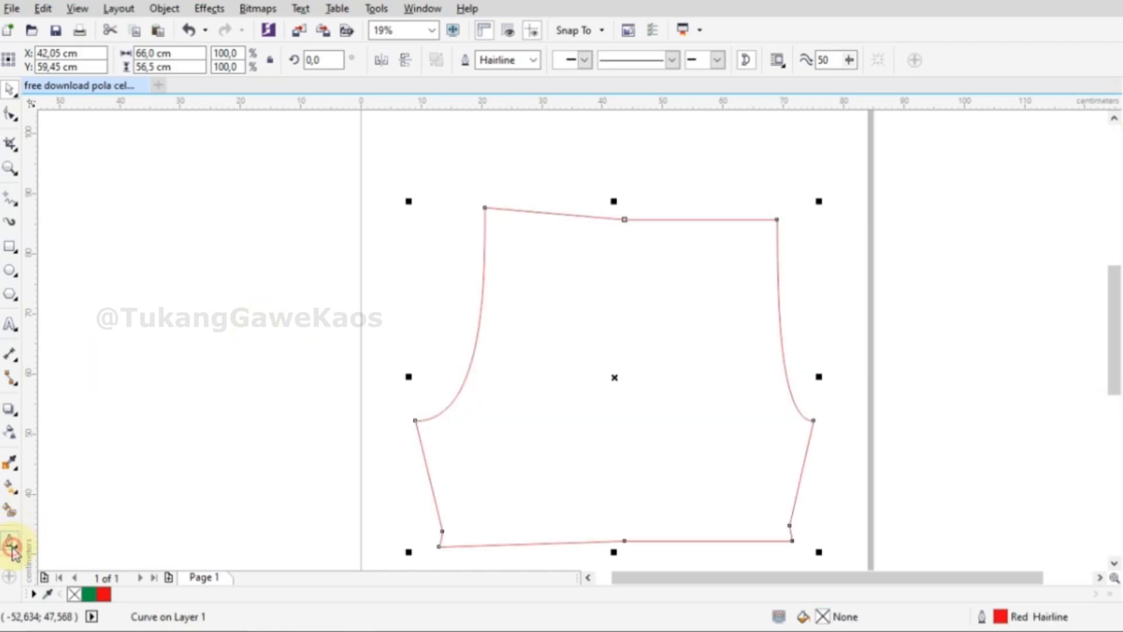
pyautogui.click(12, 545)
pyautogui.click(69, 597)
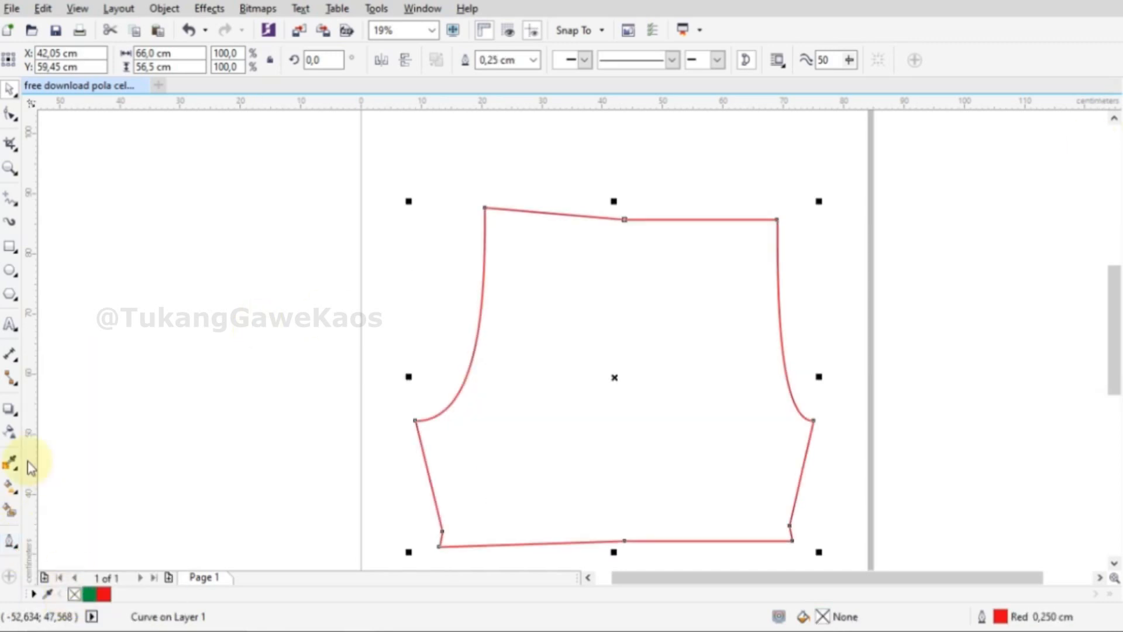
# - Add a red "SIZE M" text label in Arial beside the pattern, enlarged to about 209 pt
pyautogui.click(12, 326)
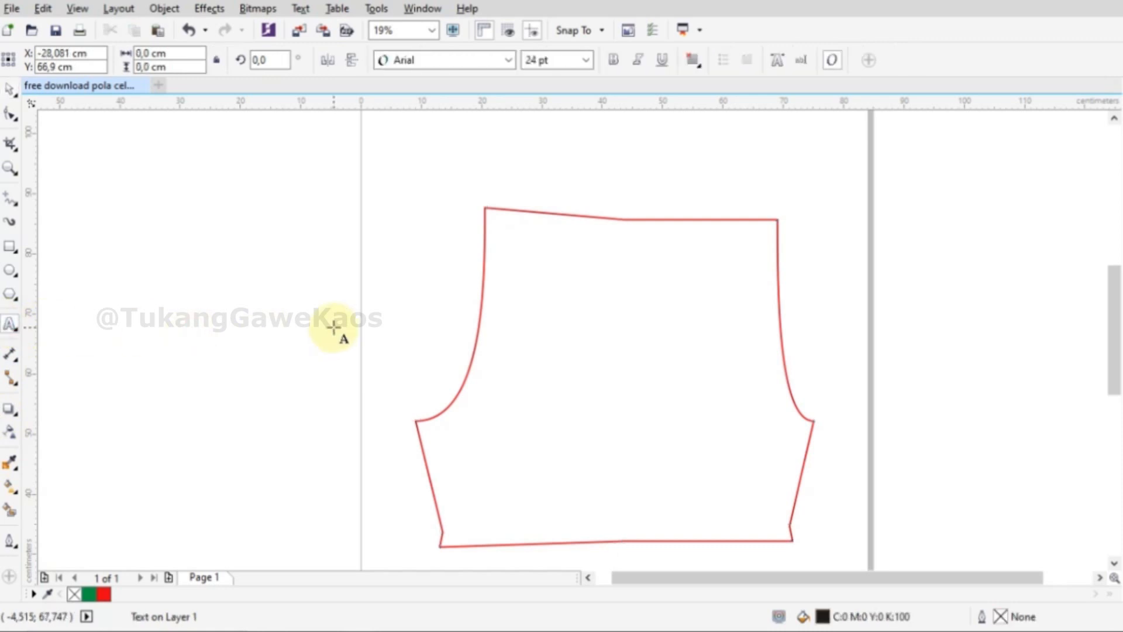
pyautogui.write('S')
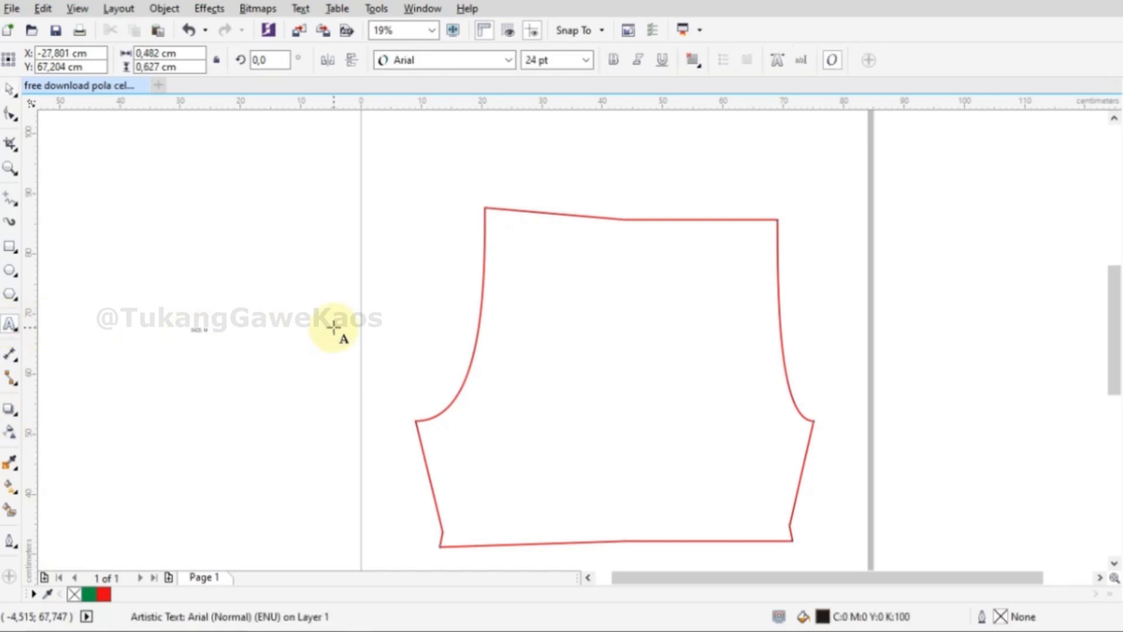
pyautogui.click(227, 355)
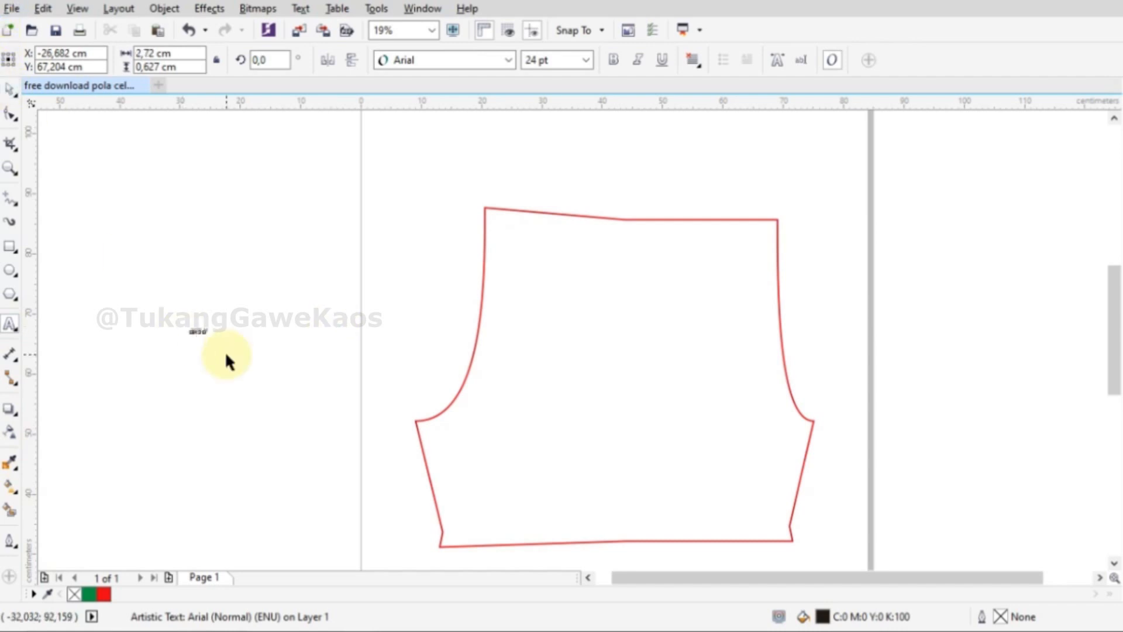
pyautogui.moveTo(218, 344); pyautogui.dragTo(339, 431)
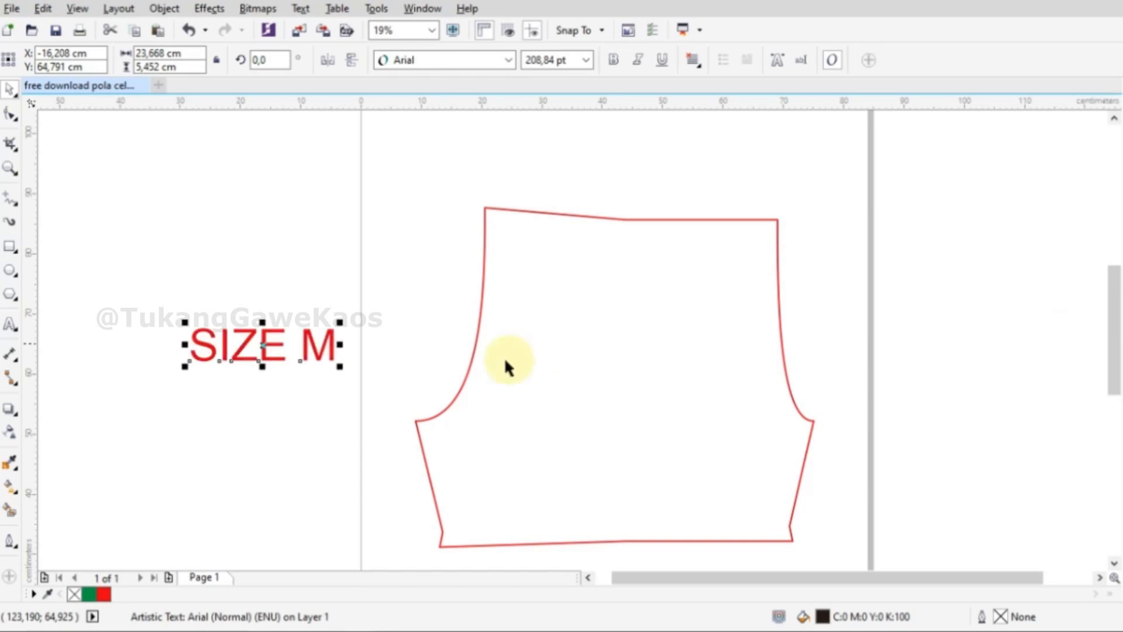
# - PowerClip the "SIZE M" label inside the trouser outline and deselect it
pyautogui.rightClick(261, 359)
pyautogui.click(336, 2)
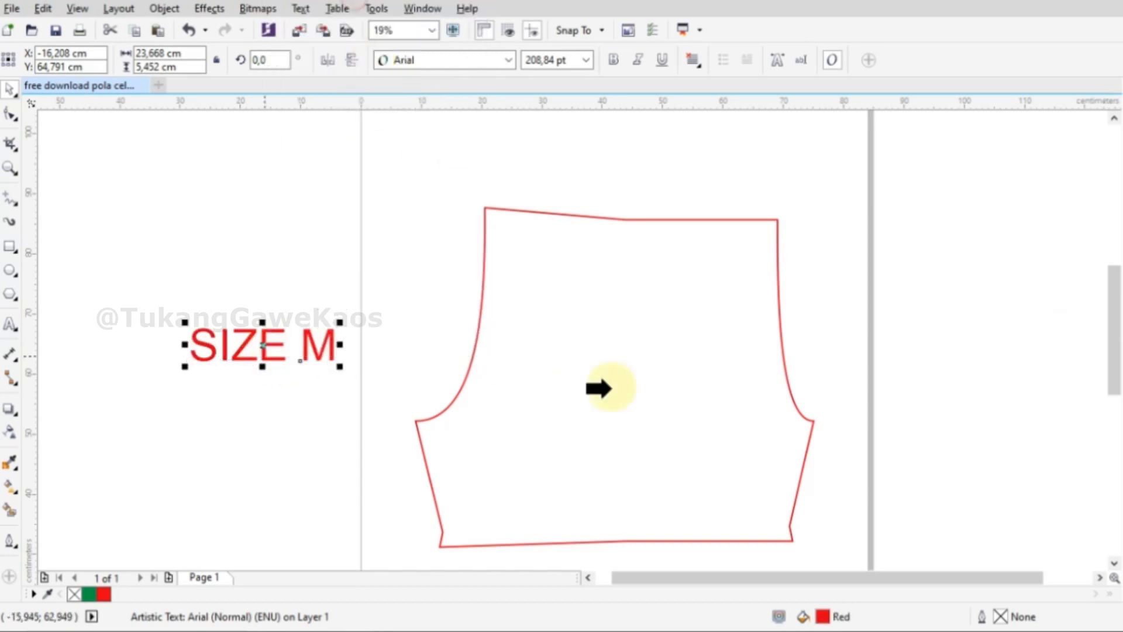
pyautogui.click(614, 394)
pyautogui.click(321, 310)
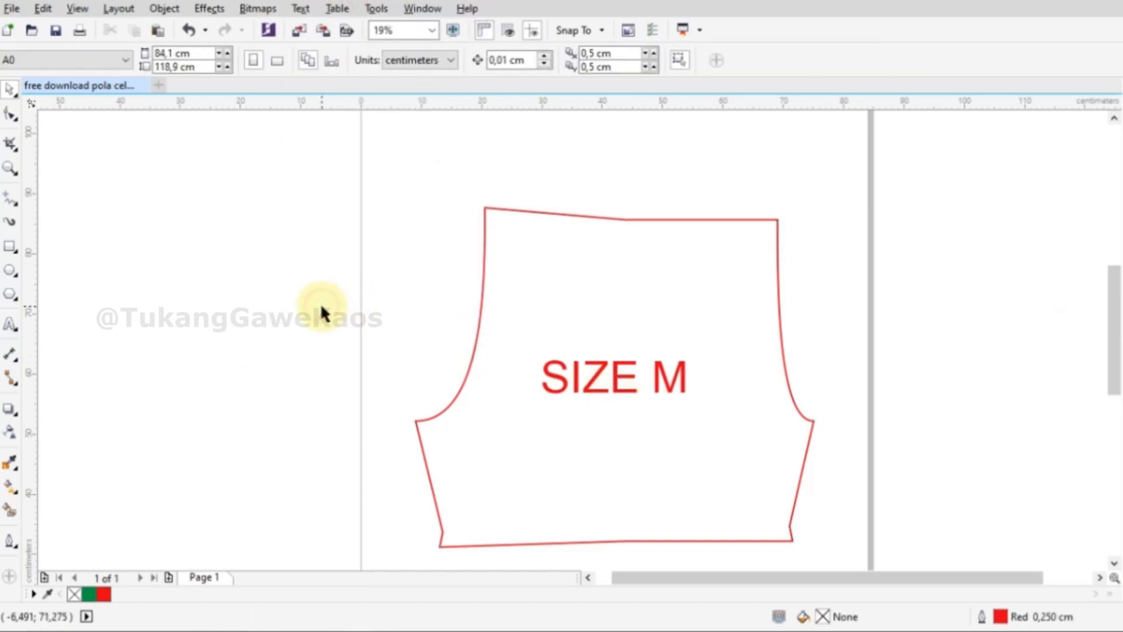